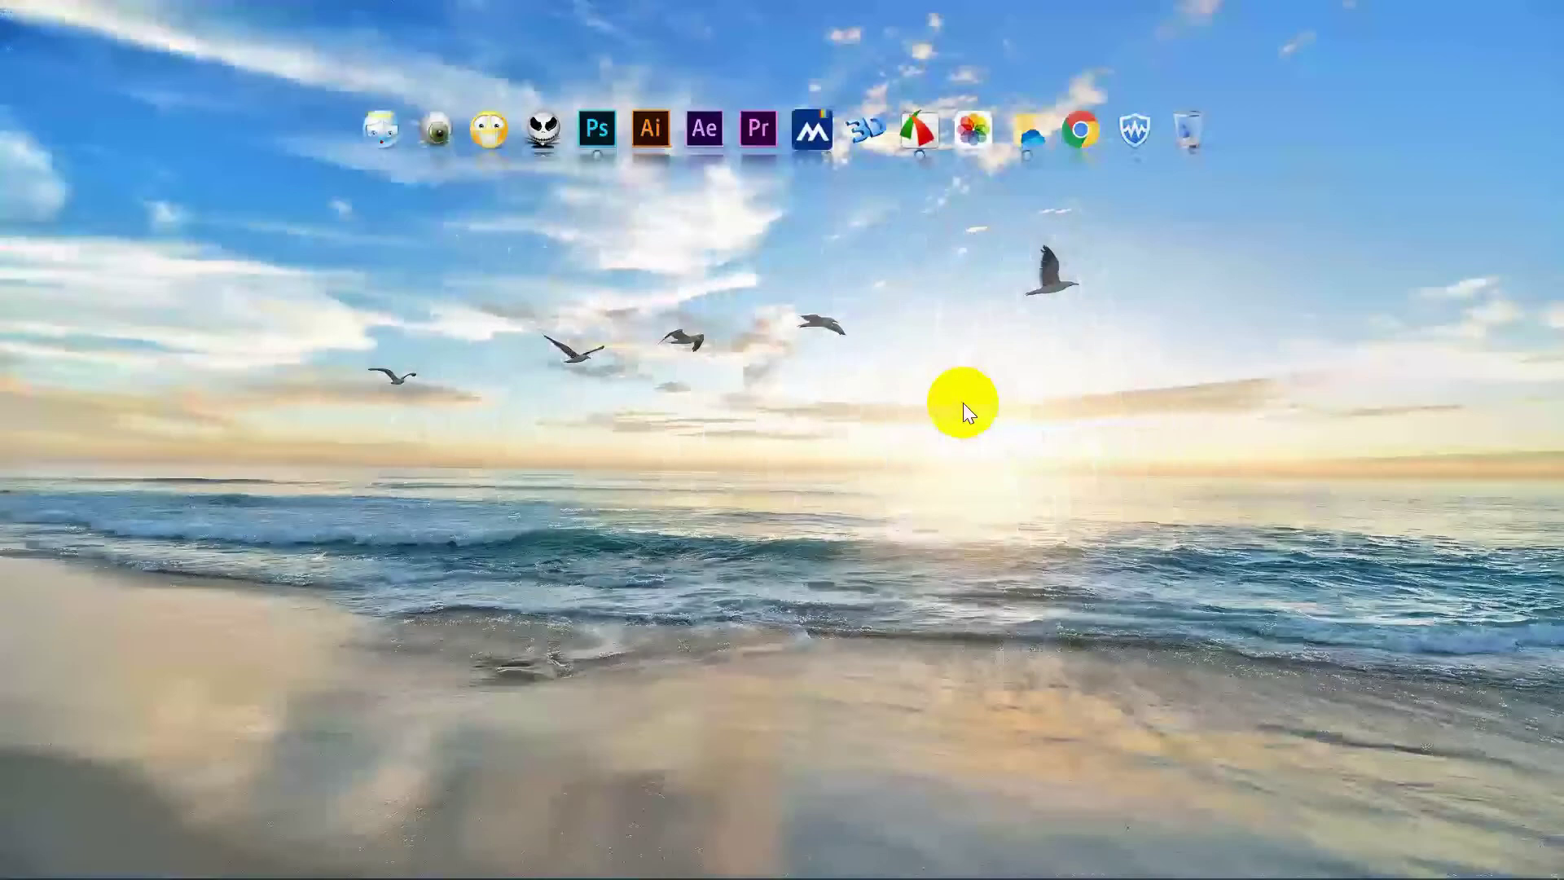
# Launch Photoshop from its icon in the desktop dock.
pyautogui.click(601, 154)
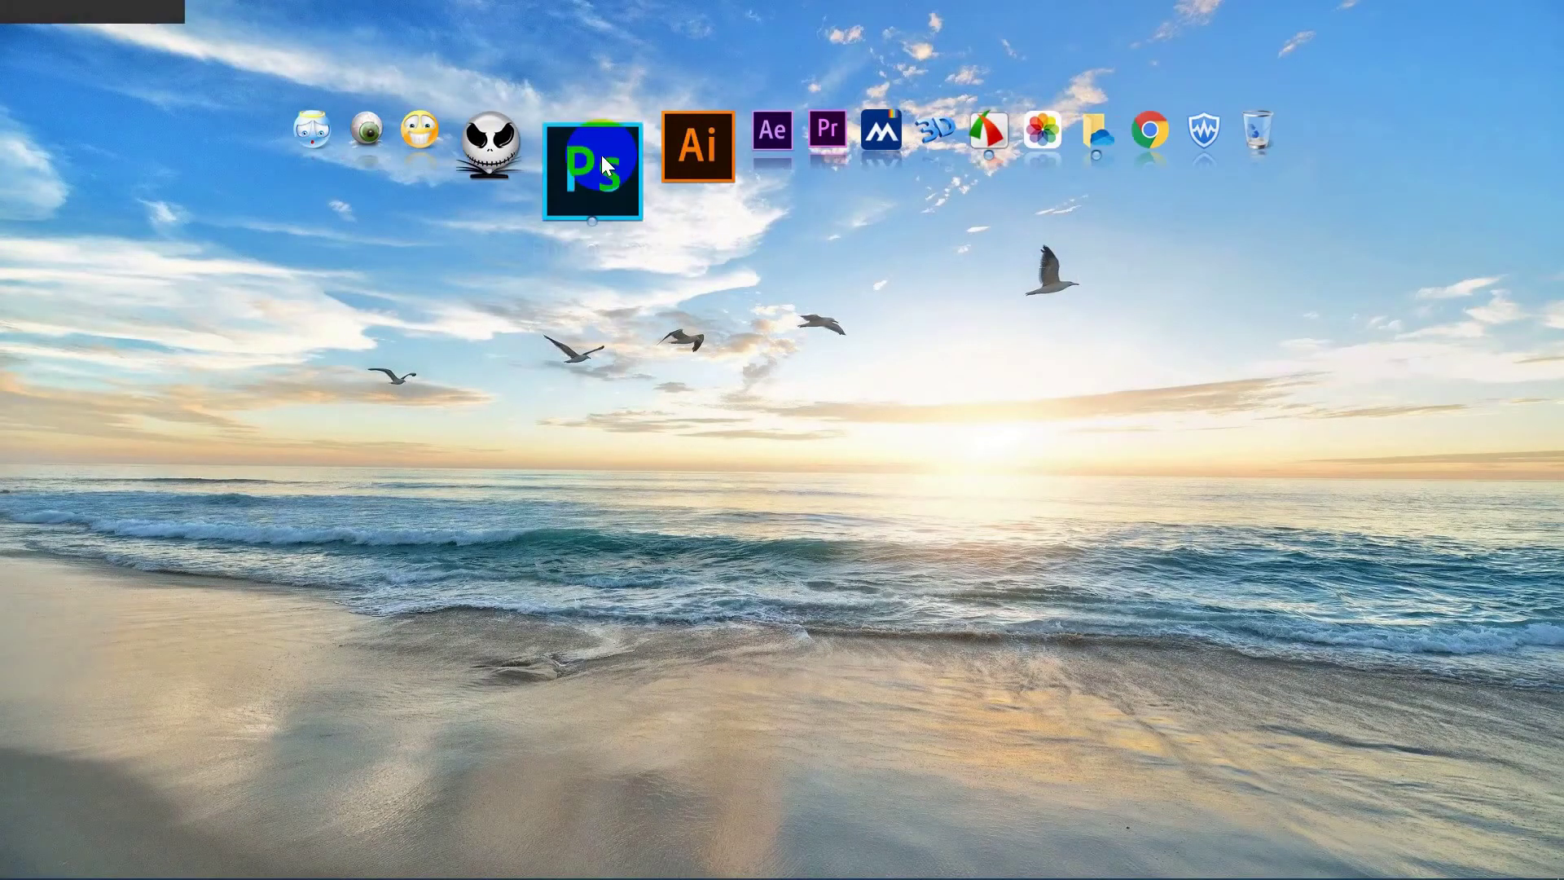
# Convert the locked Background into an editable layer named 'original'.
pyautogui.doubleClick(1263, 252)
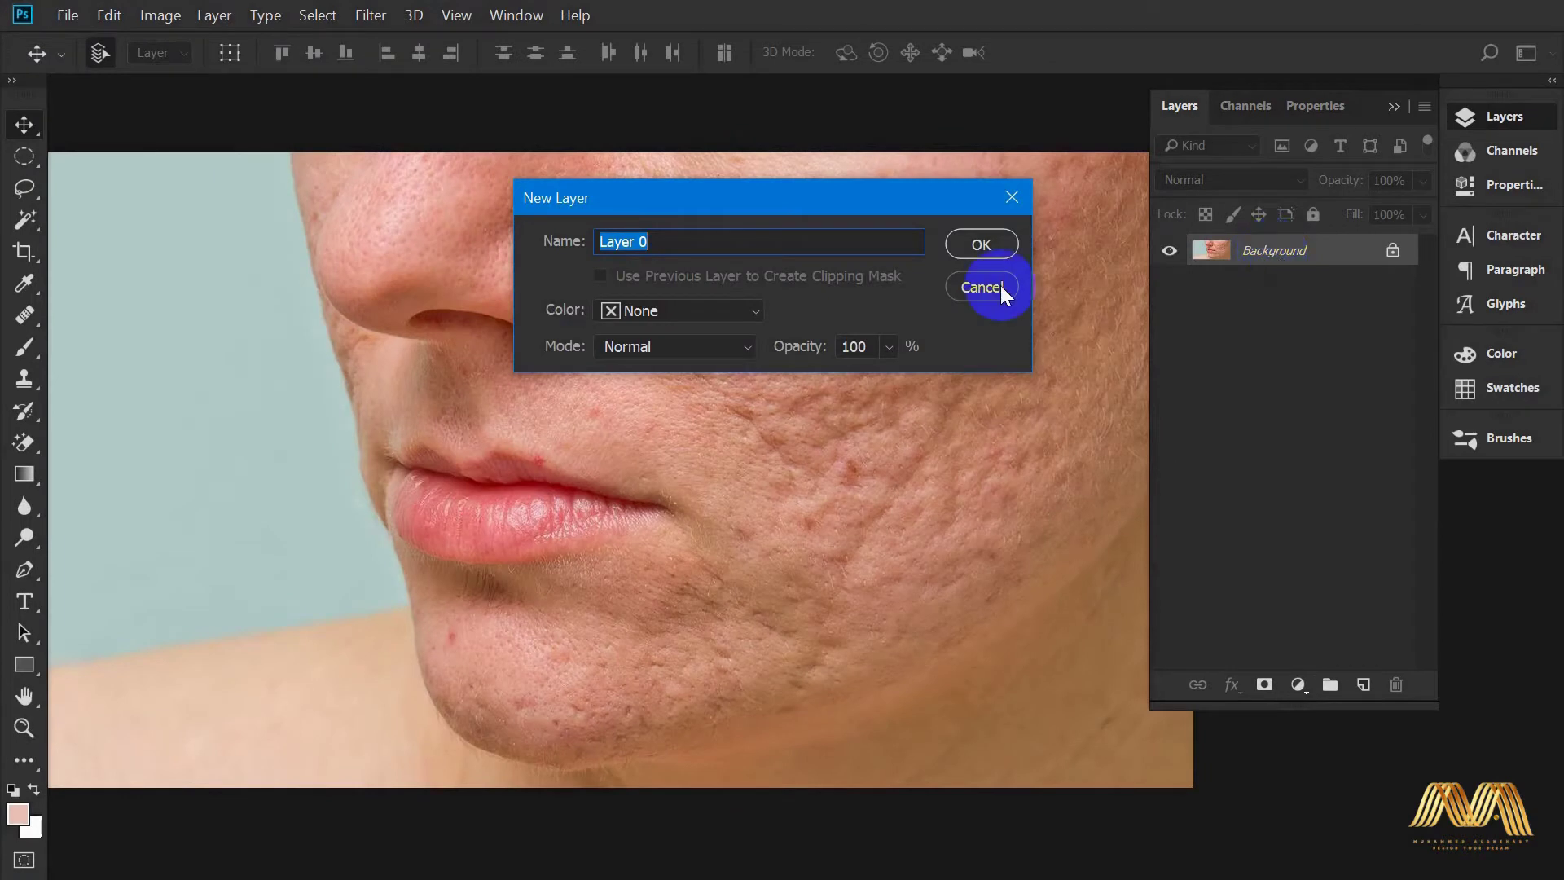
pyautogui.write('origin')
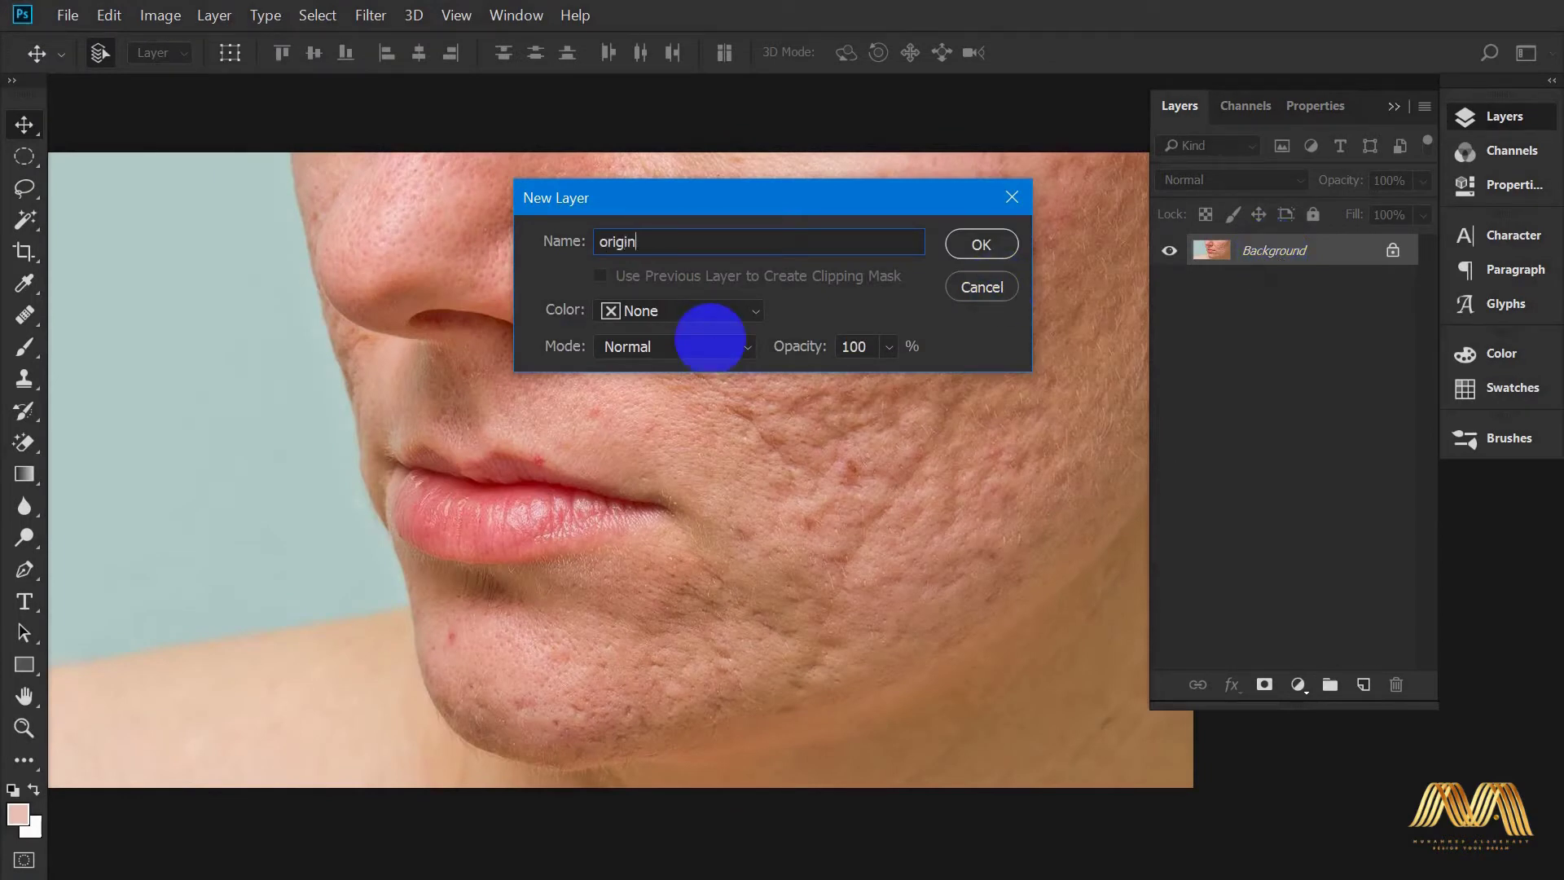
pyautogui.write('al')
pyautogui.press('Return')
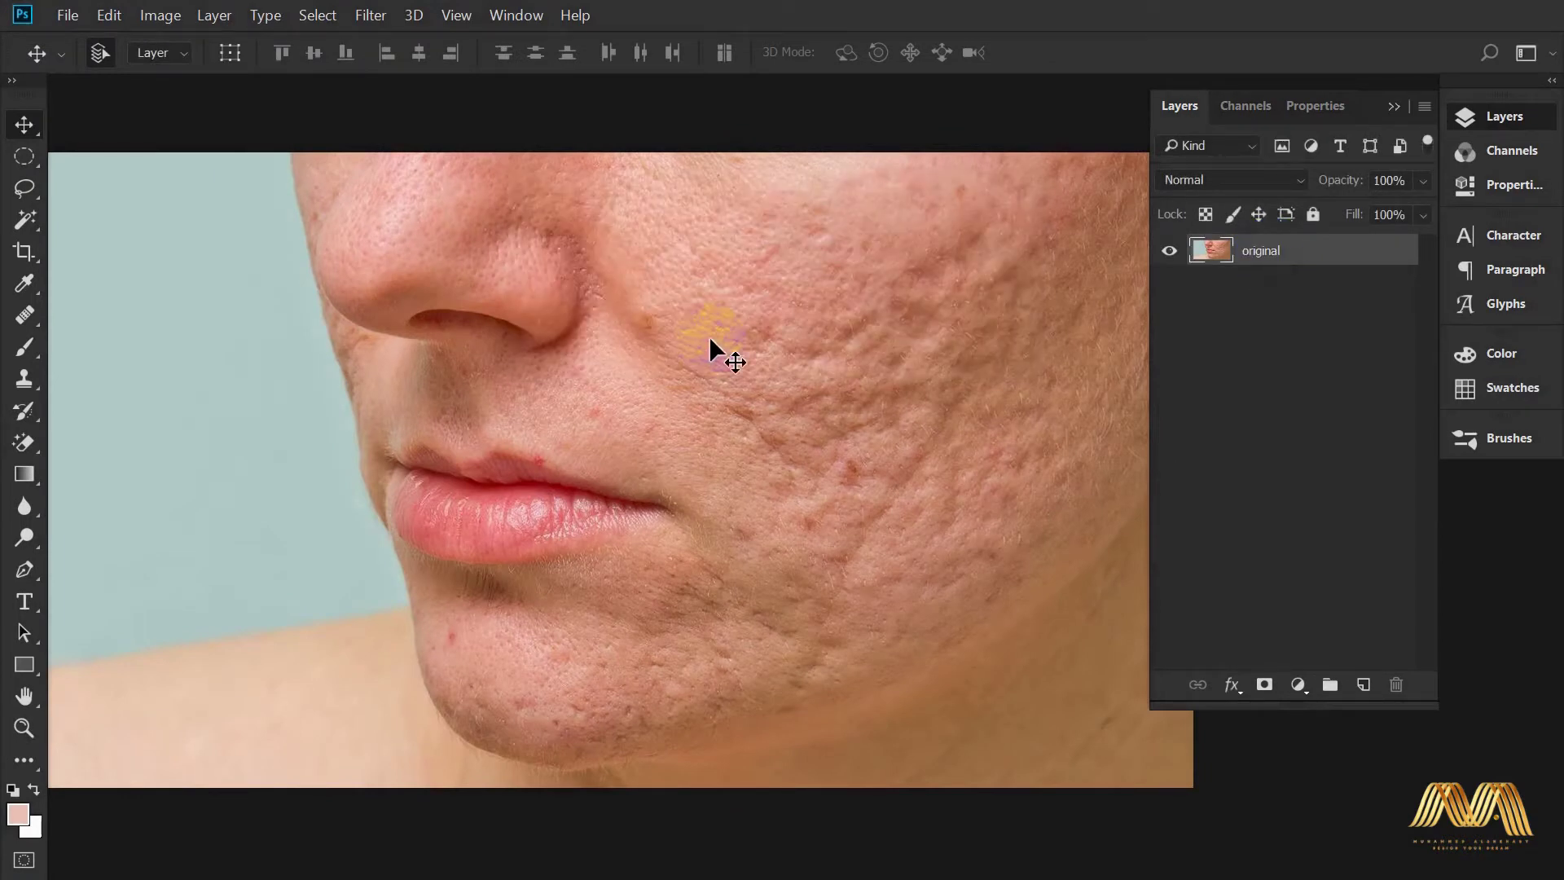
pyautogui.click(1242, 254)
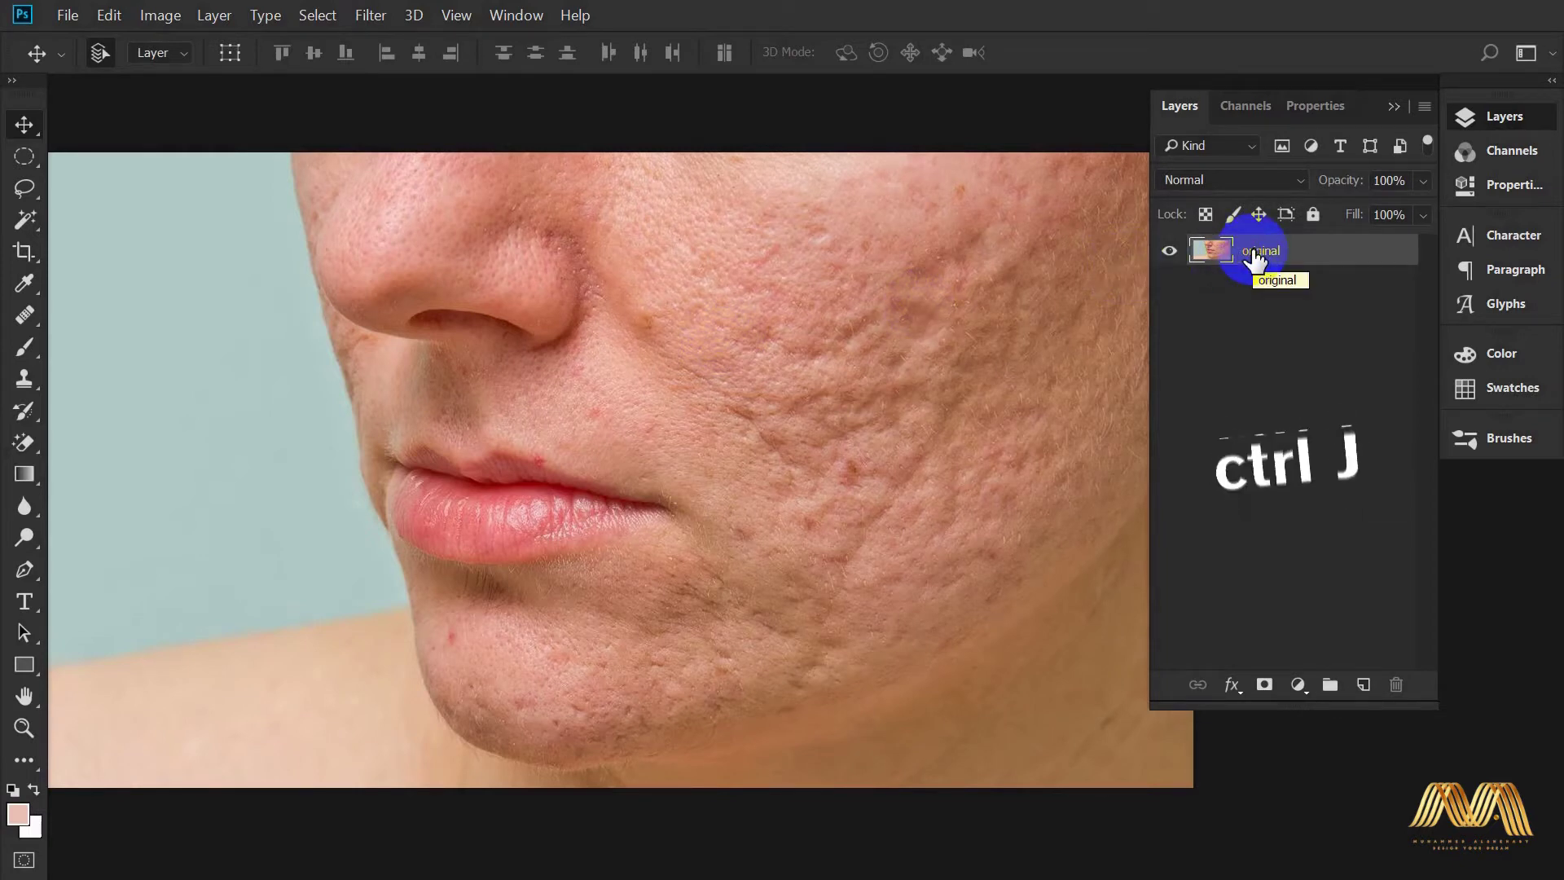
# Duplicate the original layer as a new layer named 'color'.
pyautogui.hotkey('ctrl', 'j')
pyautogui.doubleClick(1273, 251)
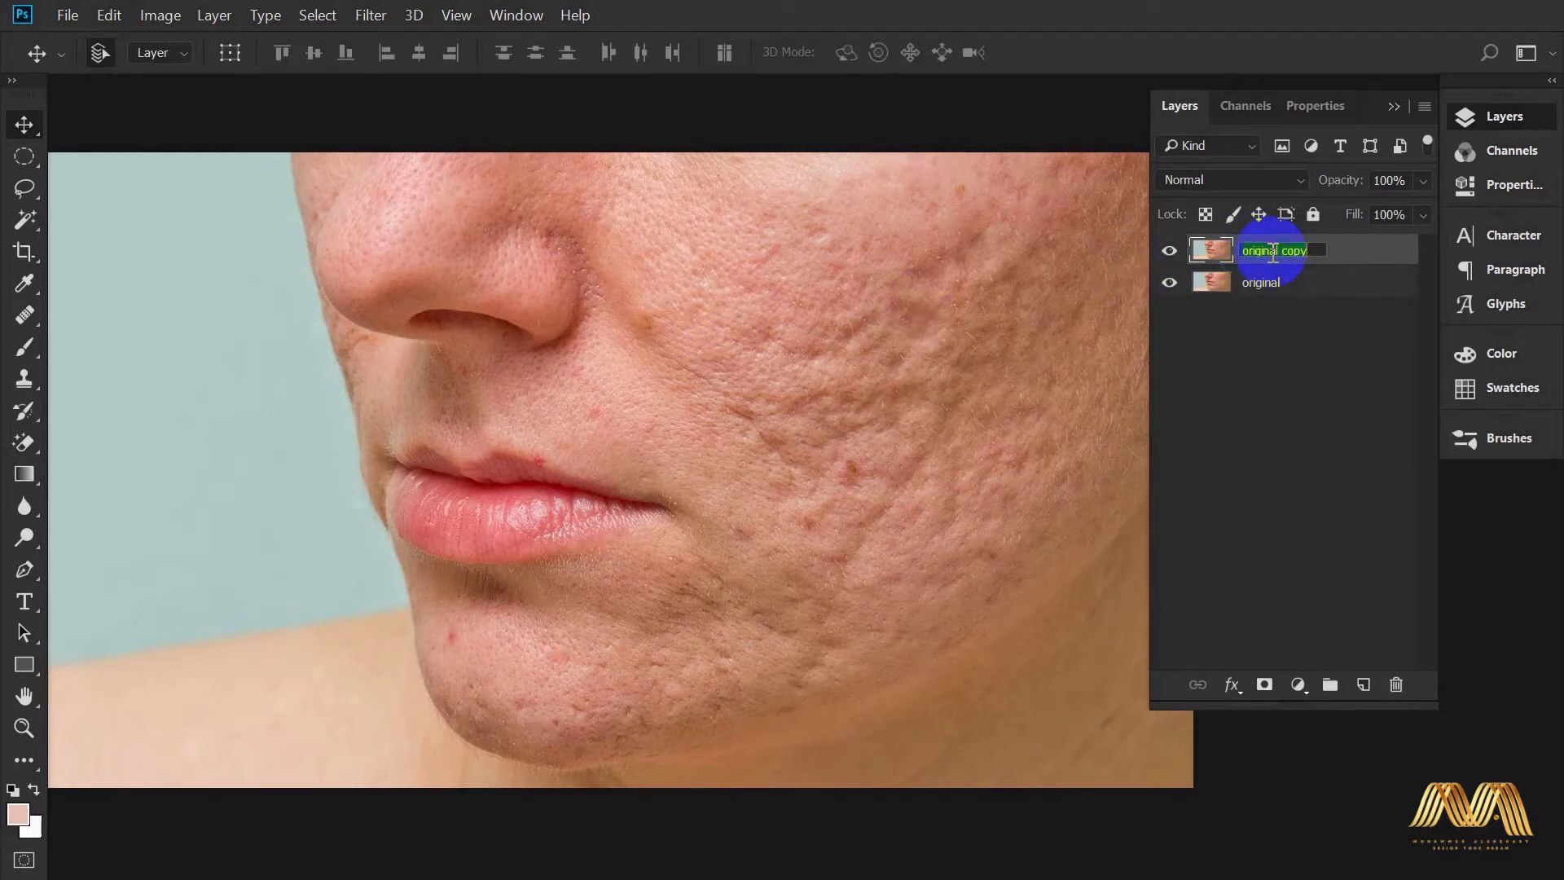
pyautogui.write('color')
pyautogui.press('Return')
# Add another copy on top named 'texture/details', hide it, and select color.
pyautogui.click(1261, 283)
pyautogui.hotkey('ctrl', 'j')
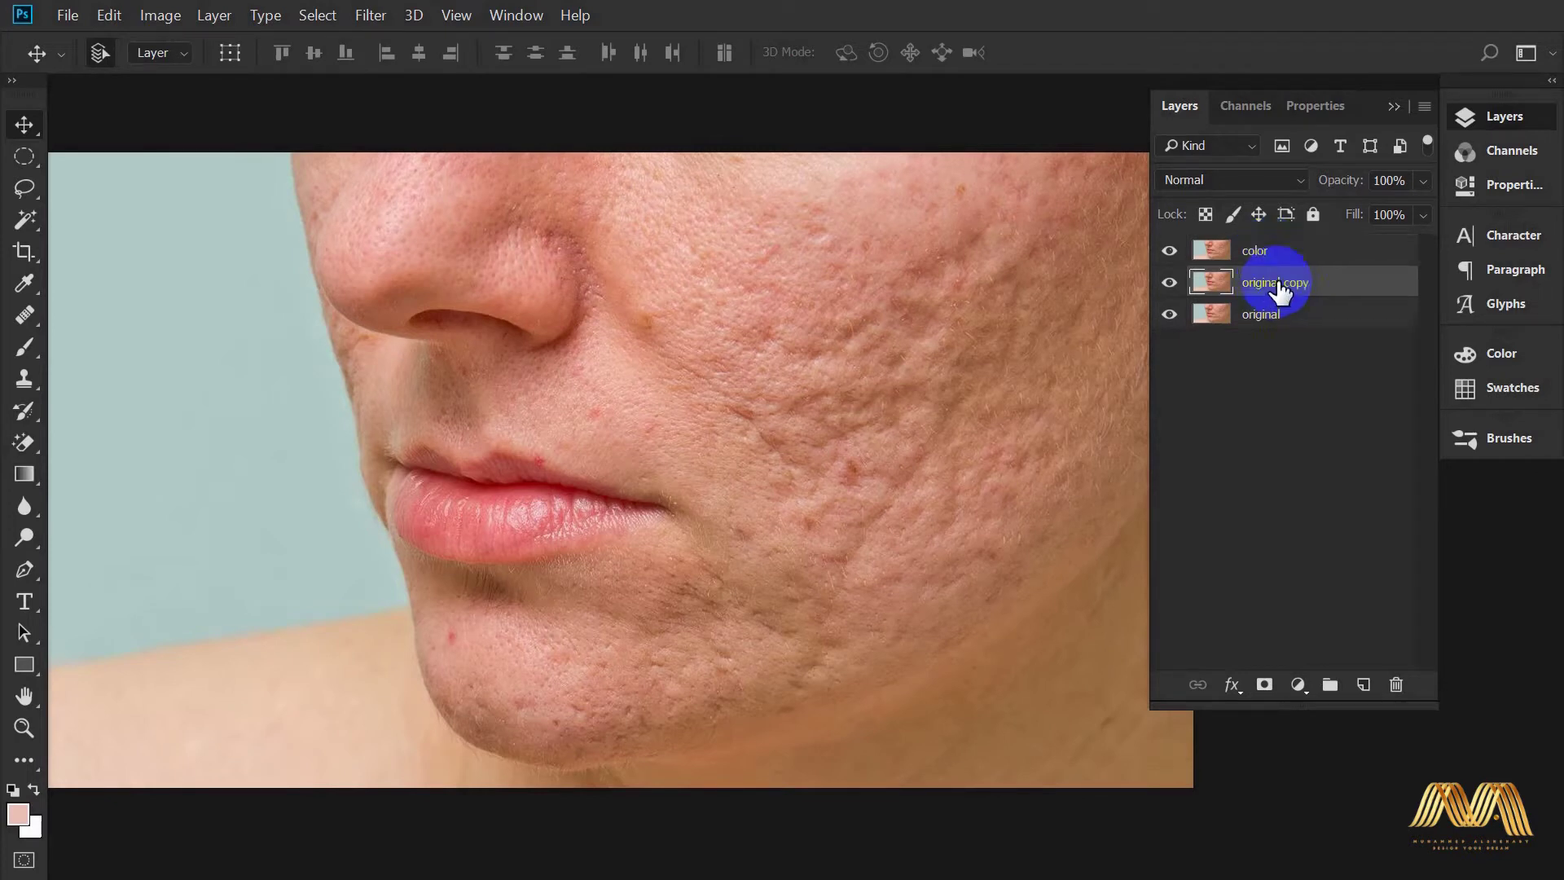
pyautogui.moveTo(1279, 287); pyautogui.dragTo(1285, 265)
pyautogui.doubleClick(1274, 251)
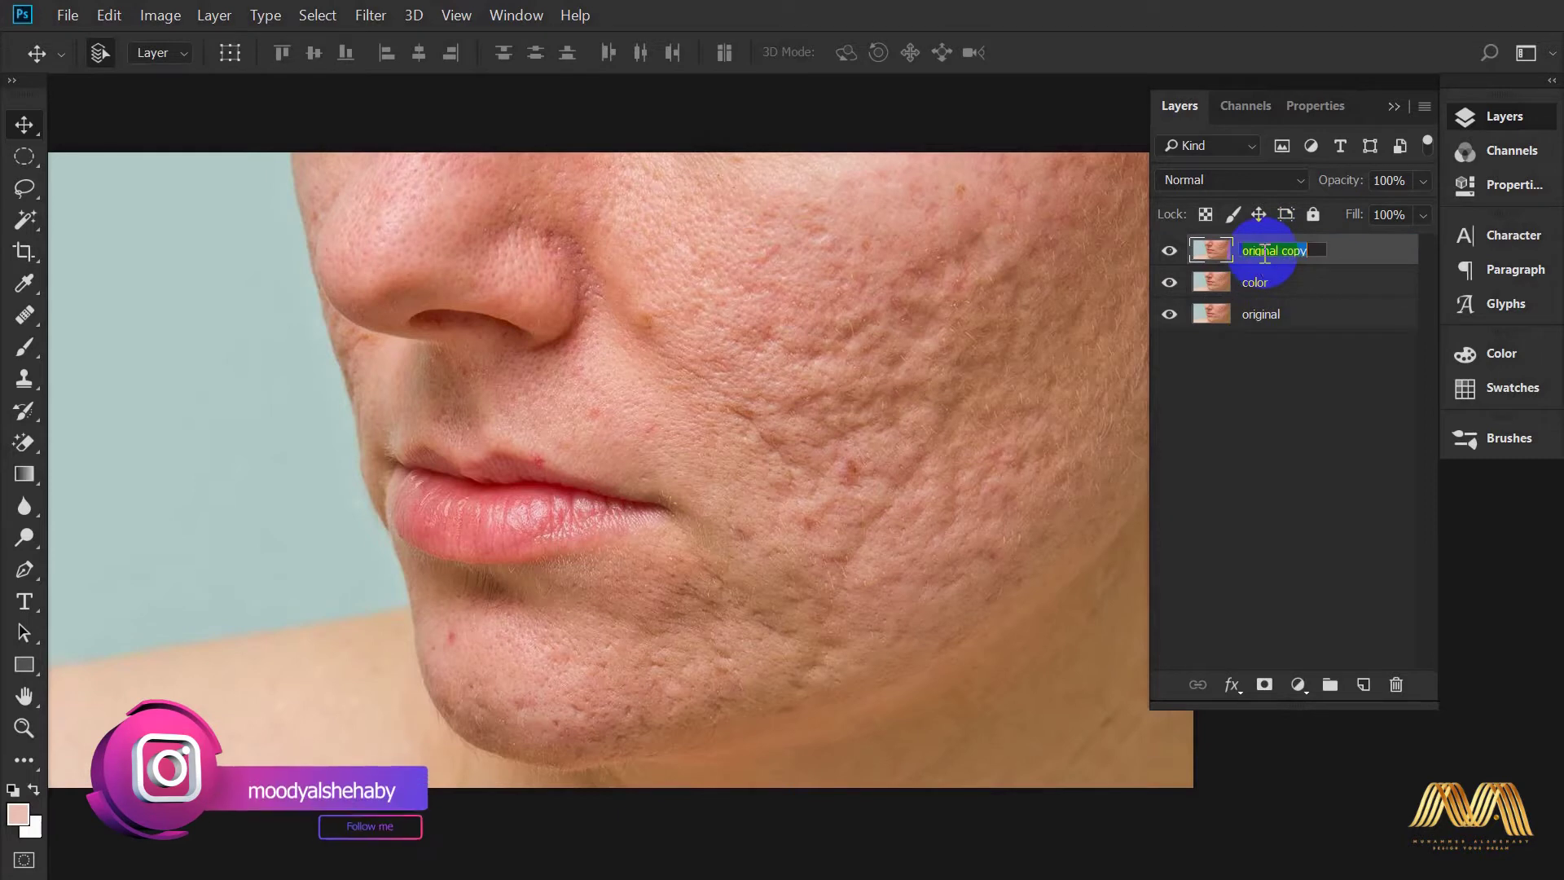
pyautogui.write('te')
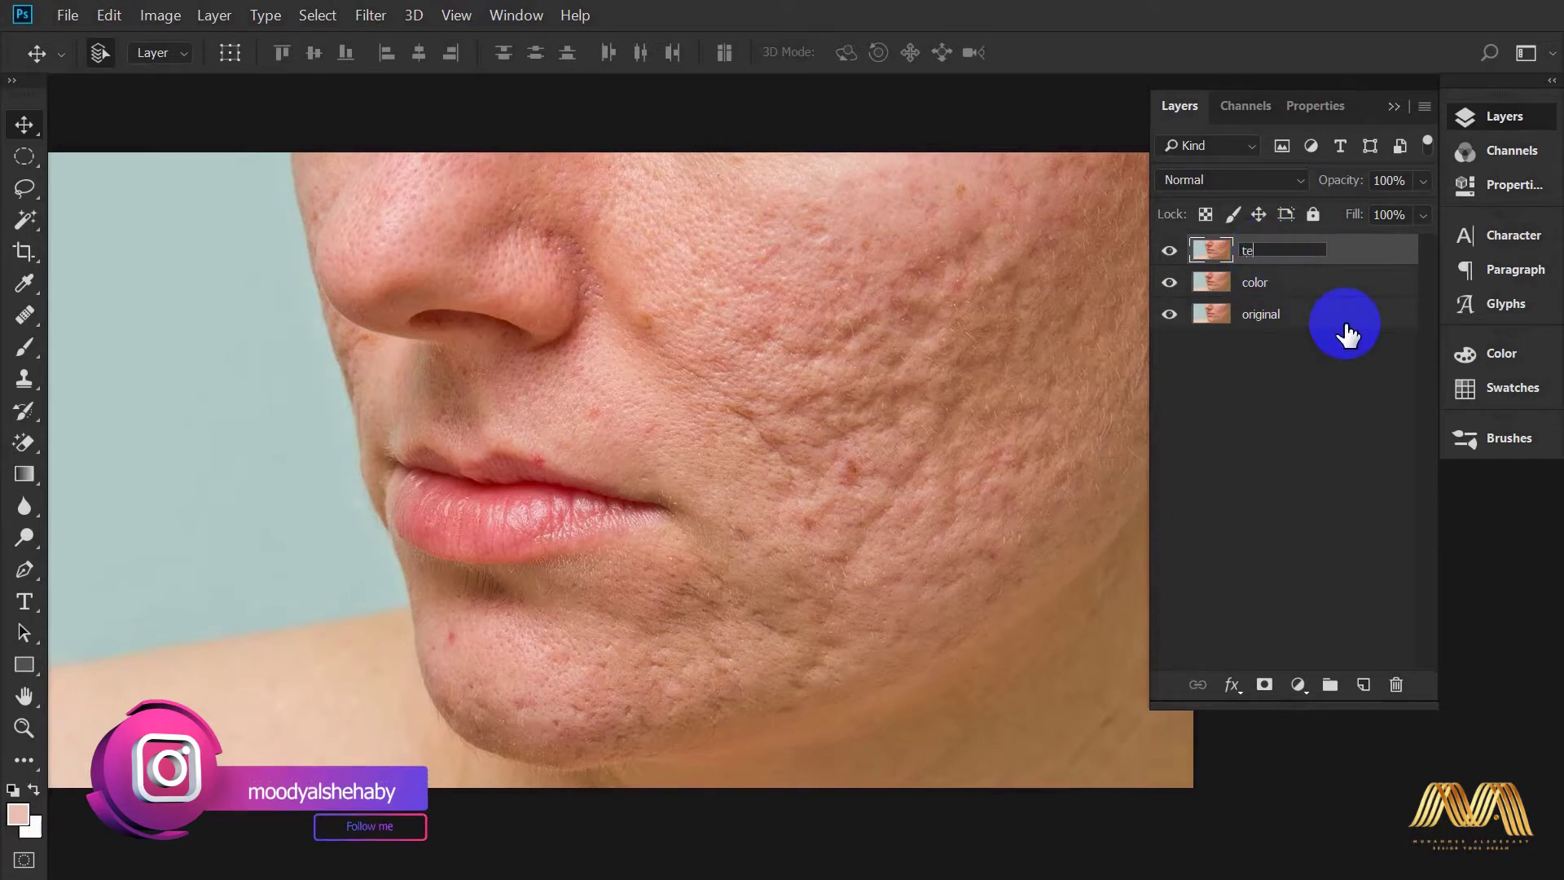
pyautogui.write('xture/details')
pyautogui.press('Return')
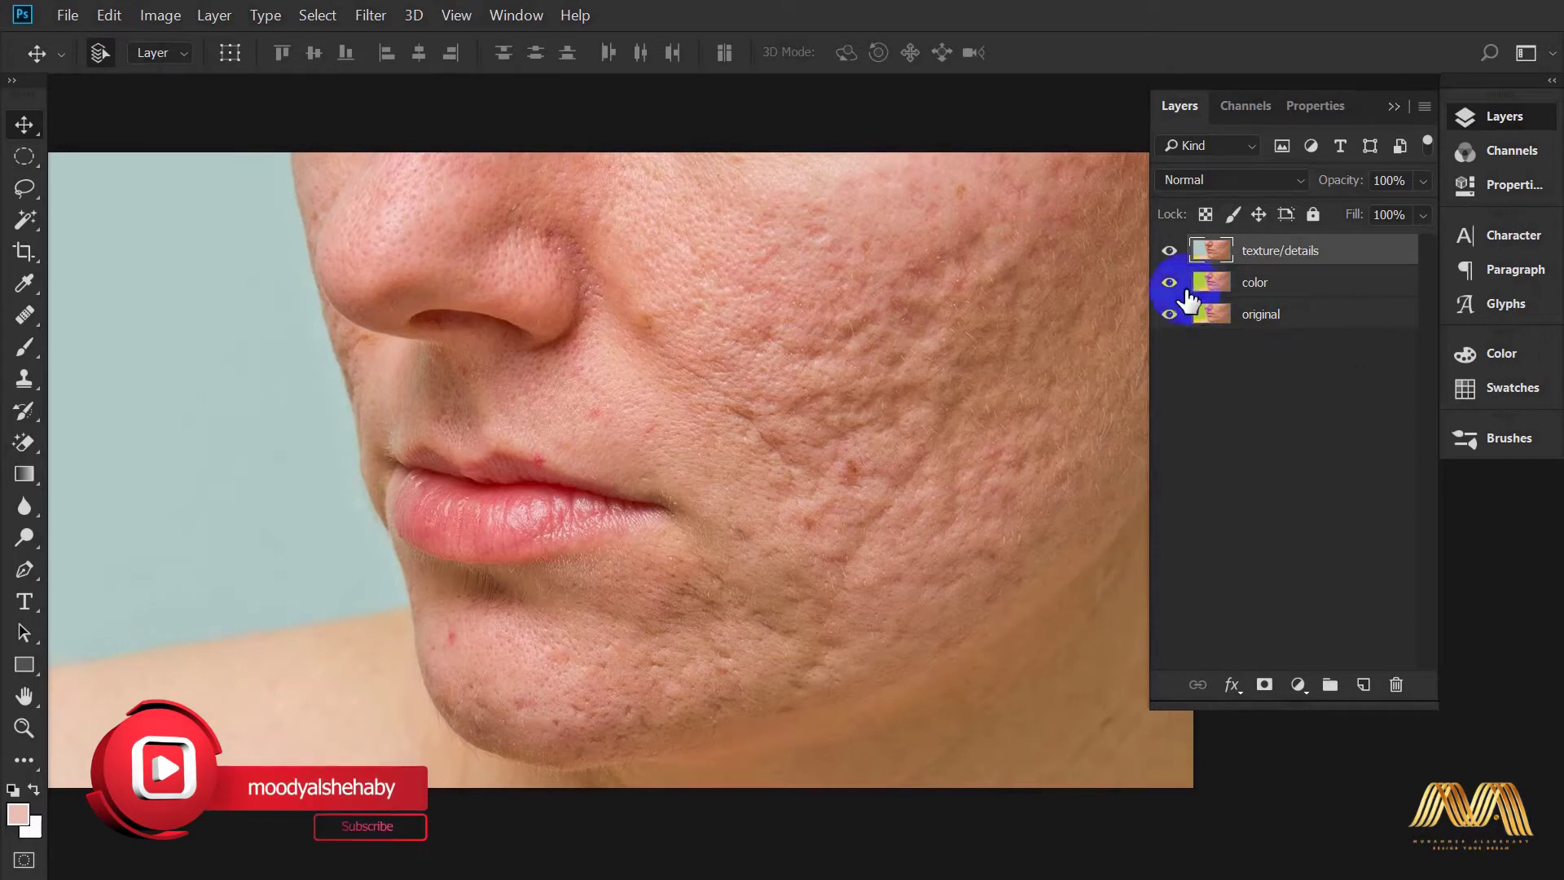
pyautogui.click(1169, 250)
pyautogui.click(1267, 293)
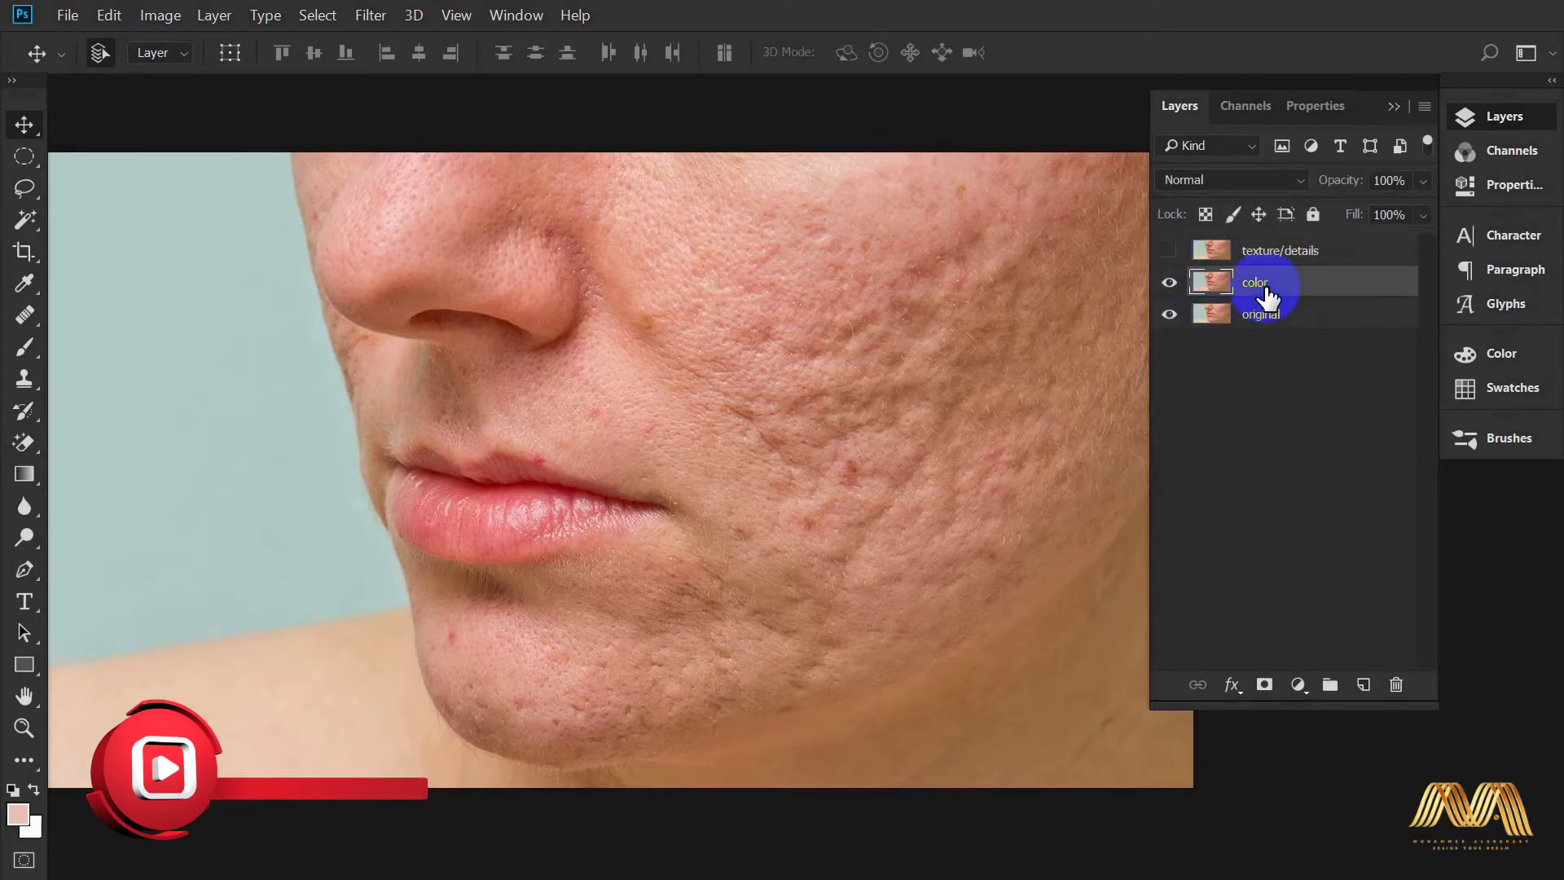
# Apply a Gaussian Blur of radius 5 pixels to the color layer.
pyautogui.click(371, 15)
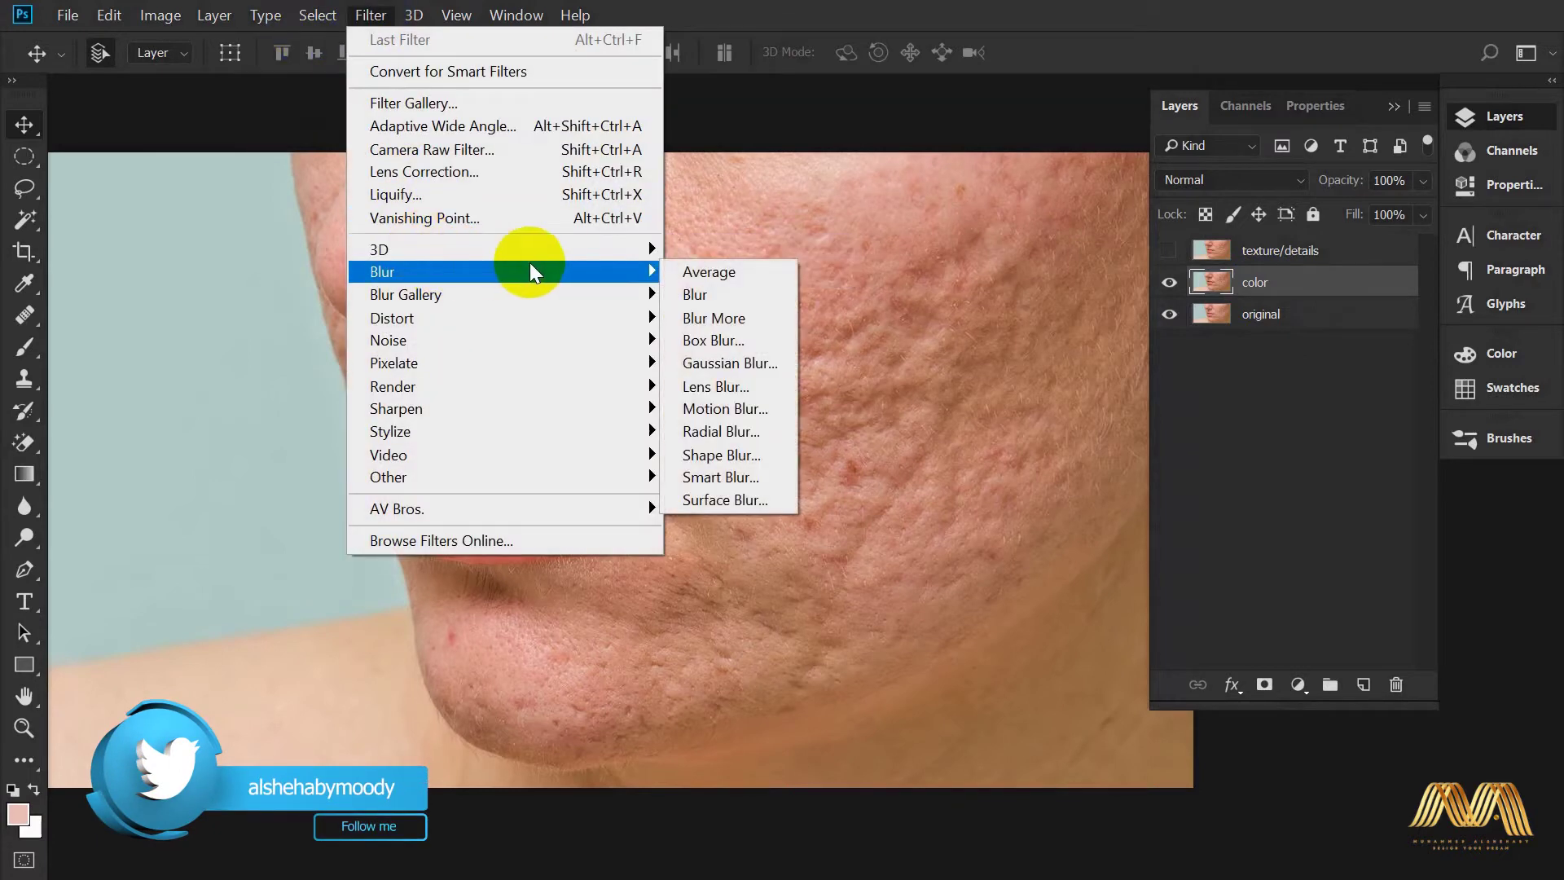
pyautogui.click(766, 359)
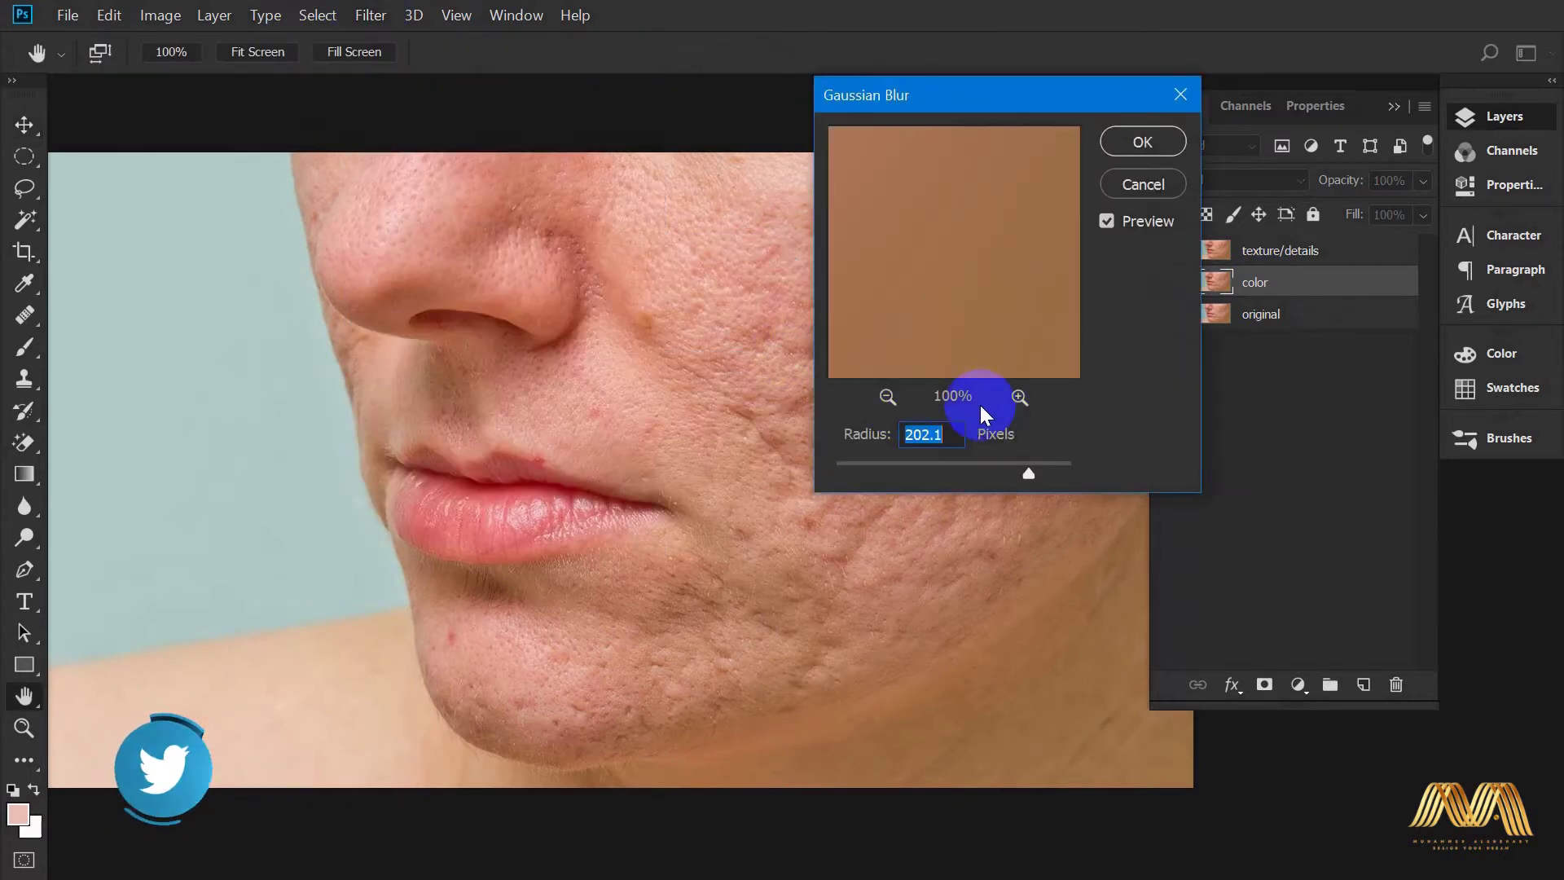
pyautogui.moveTo(1028, 474); pyautogui.dragTo(886, 472)
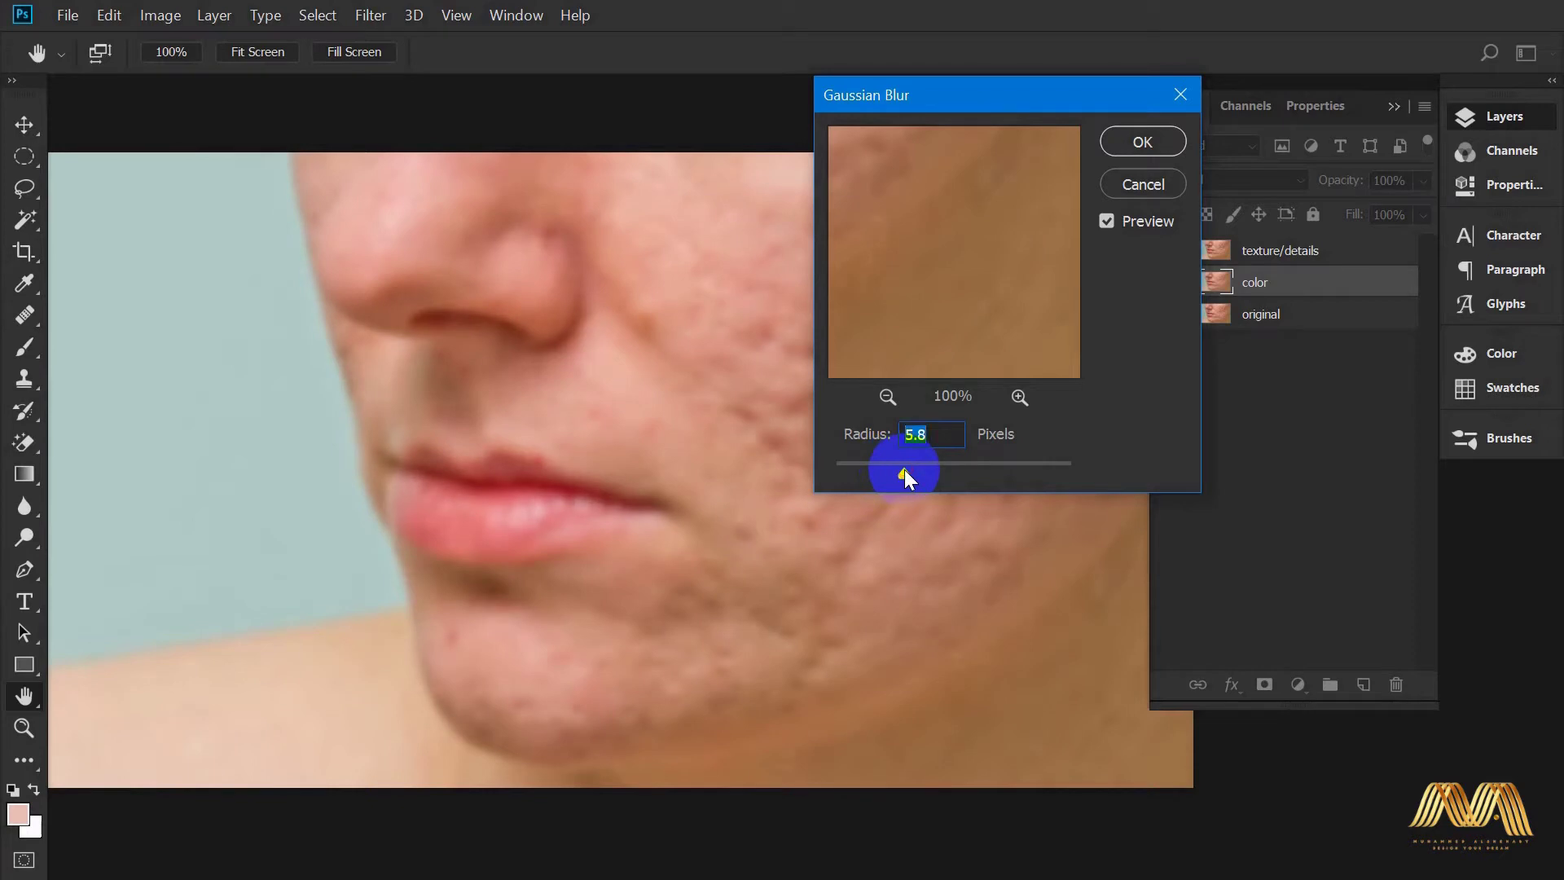
pyautogui.write('5')
pyautogui.click(1110, 223)
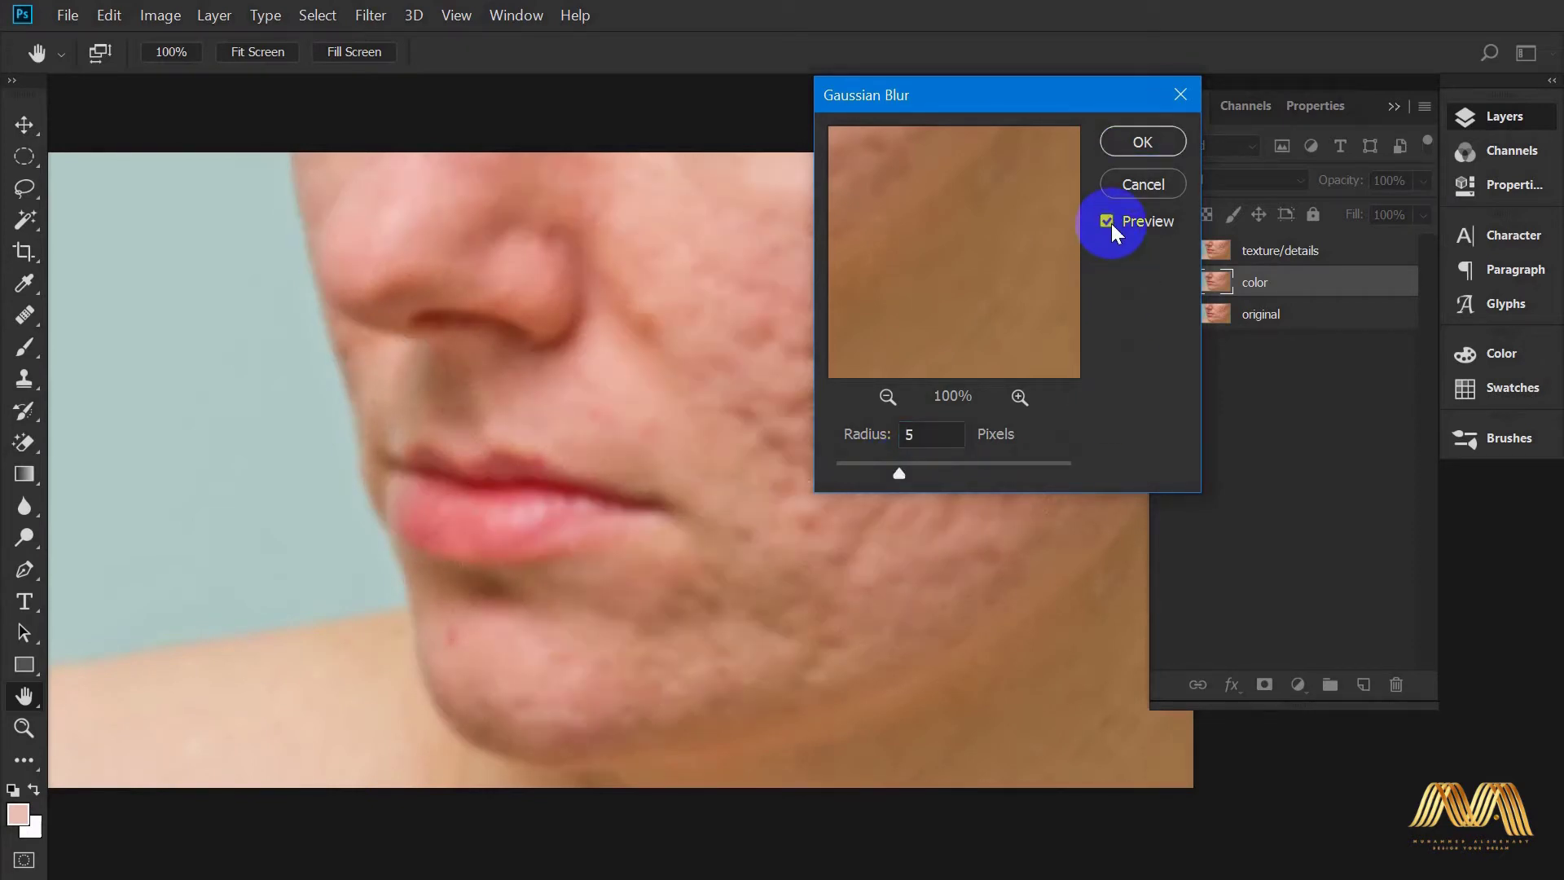
pyautogui.click(1142, 142)
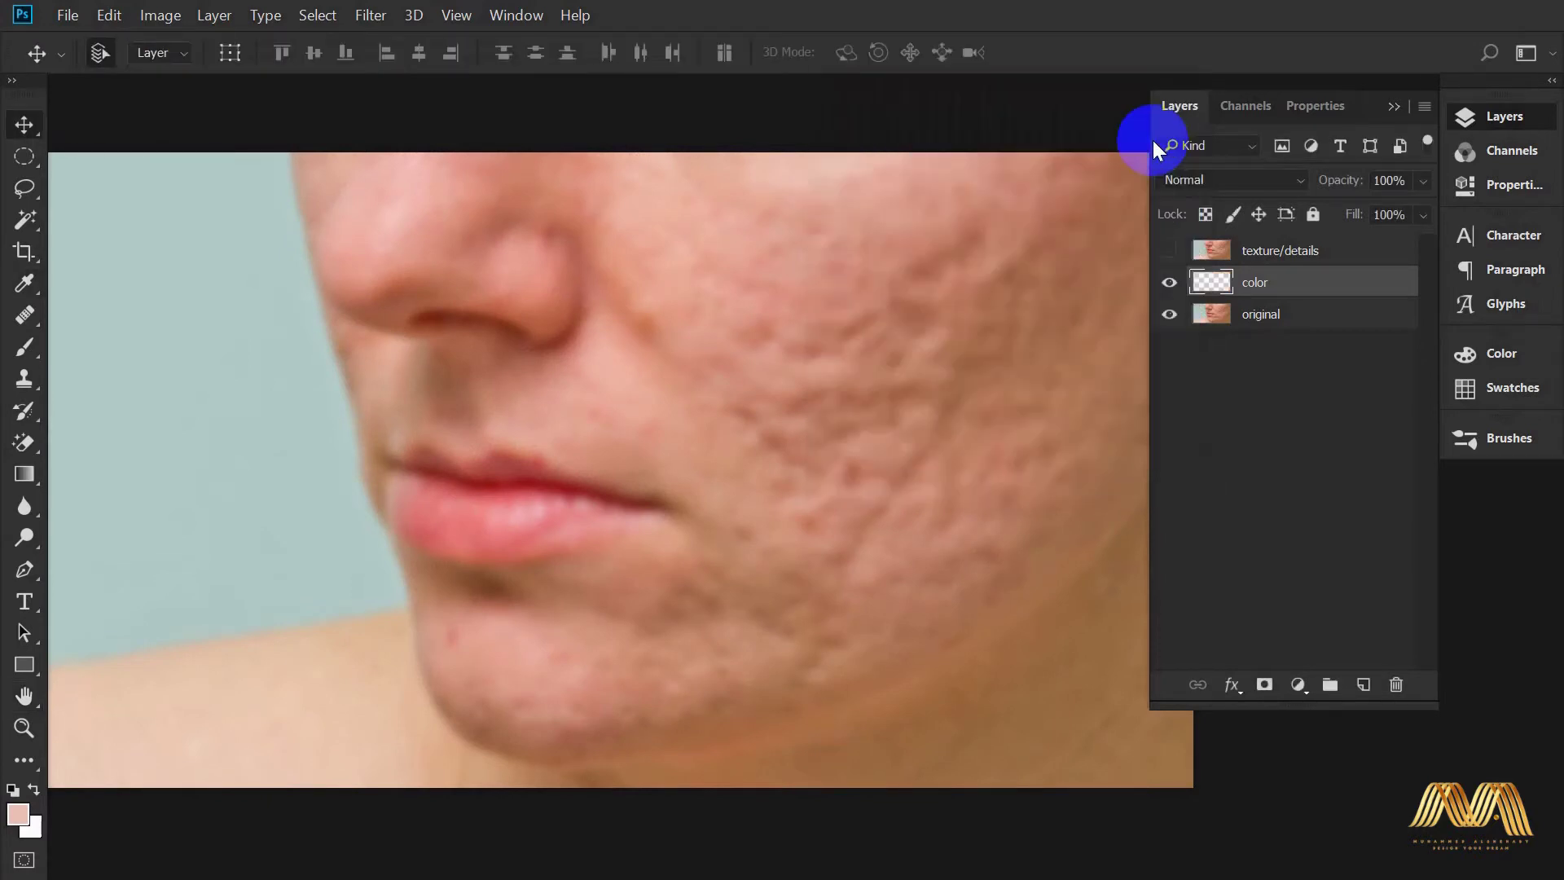
# Make the texture/details layer visible again and select it.
pyautogui.click(1169, 250)
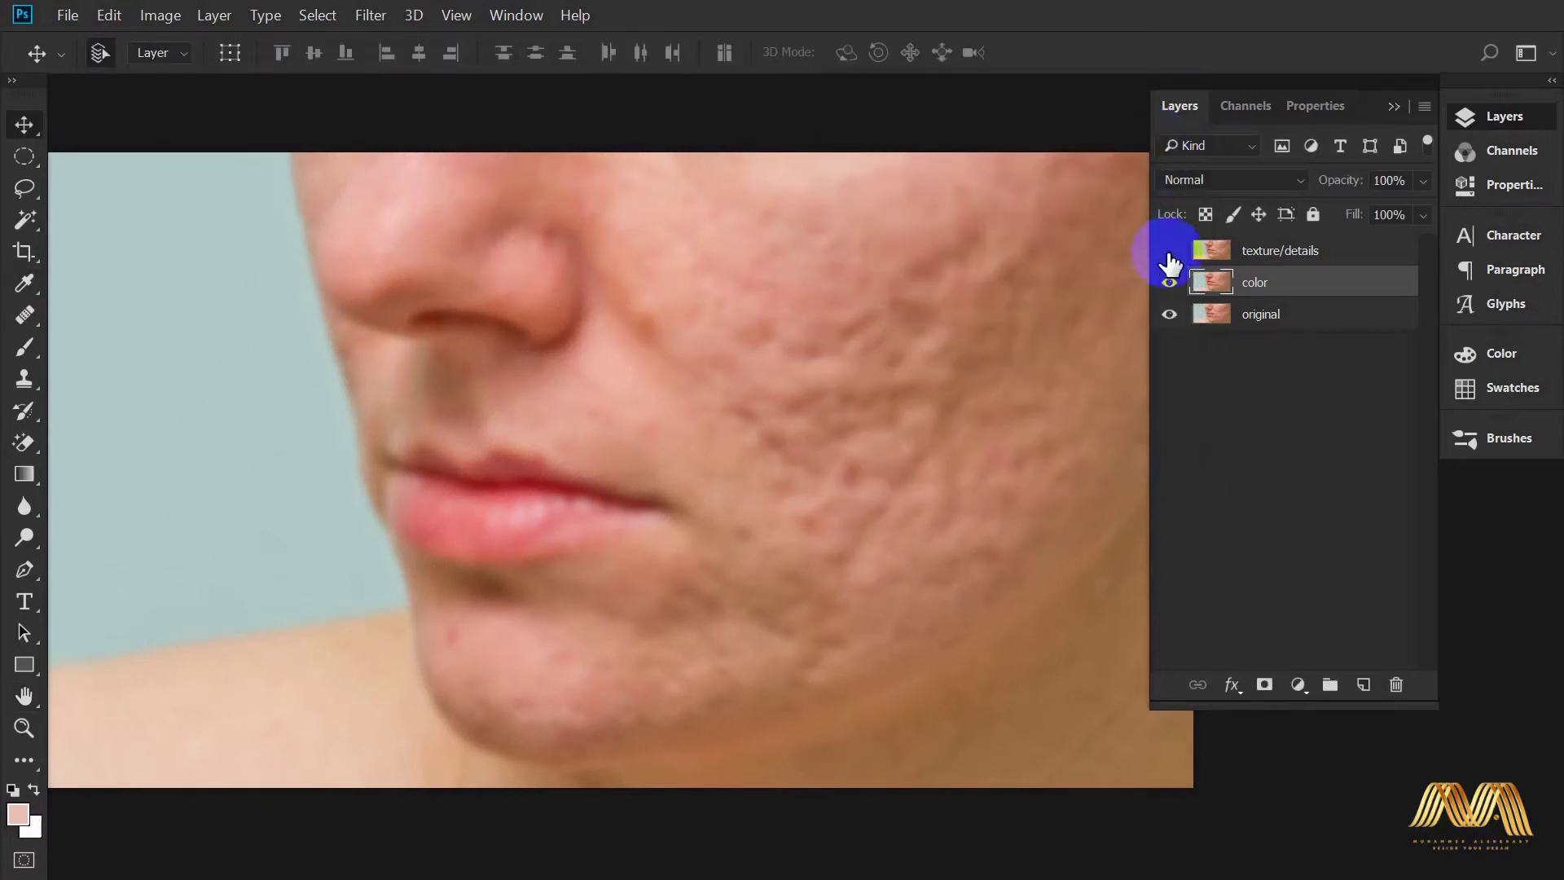
pyautogui.click(1216, 254)
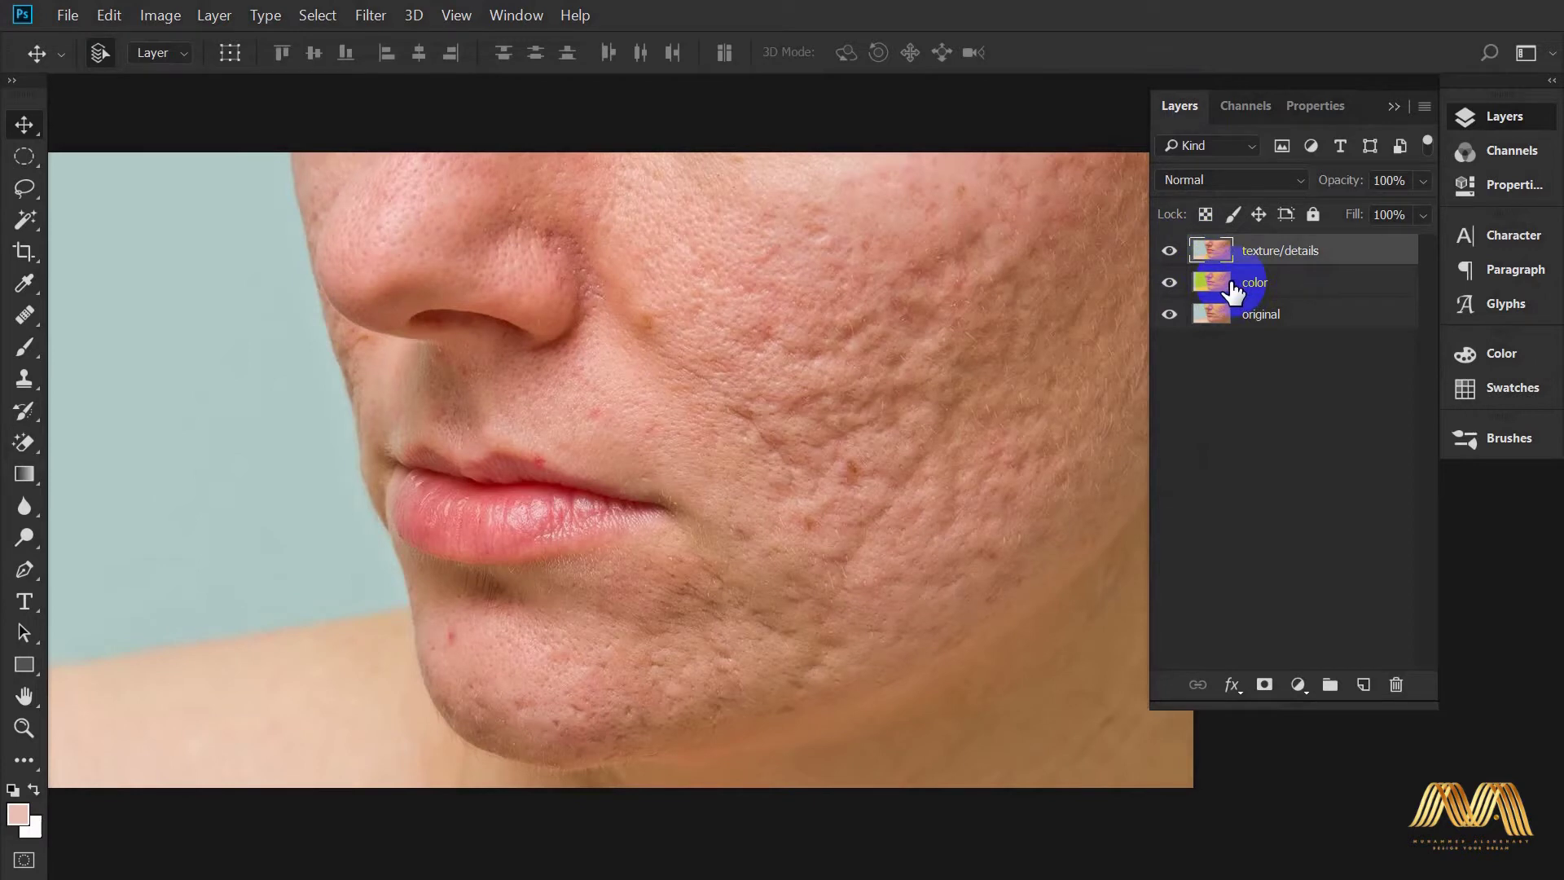
pyautogui.click(158, 16)
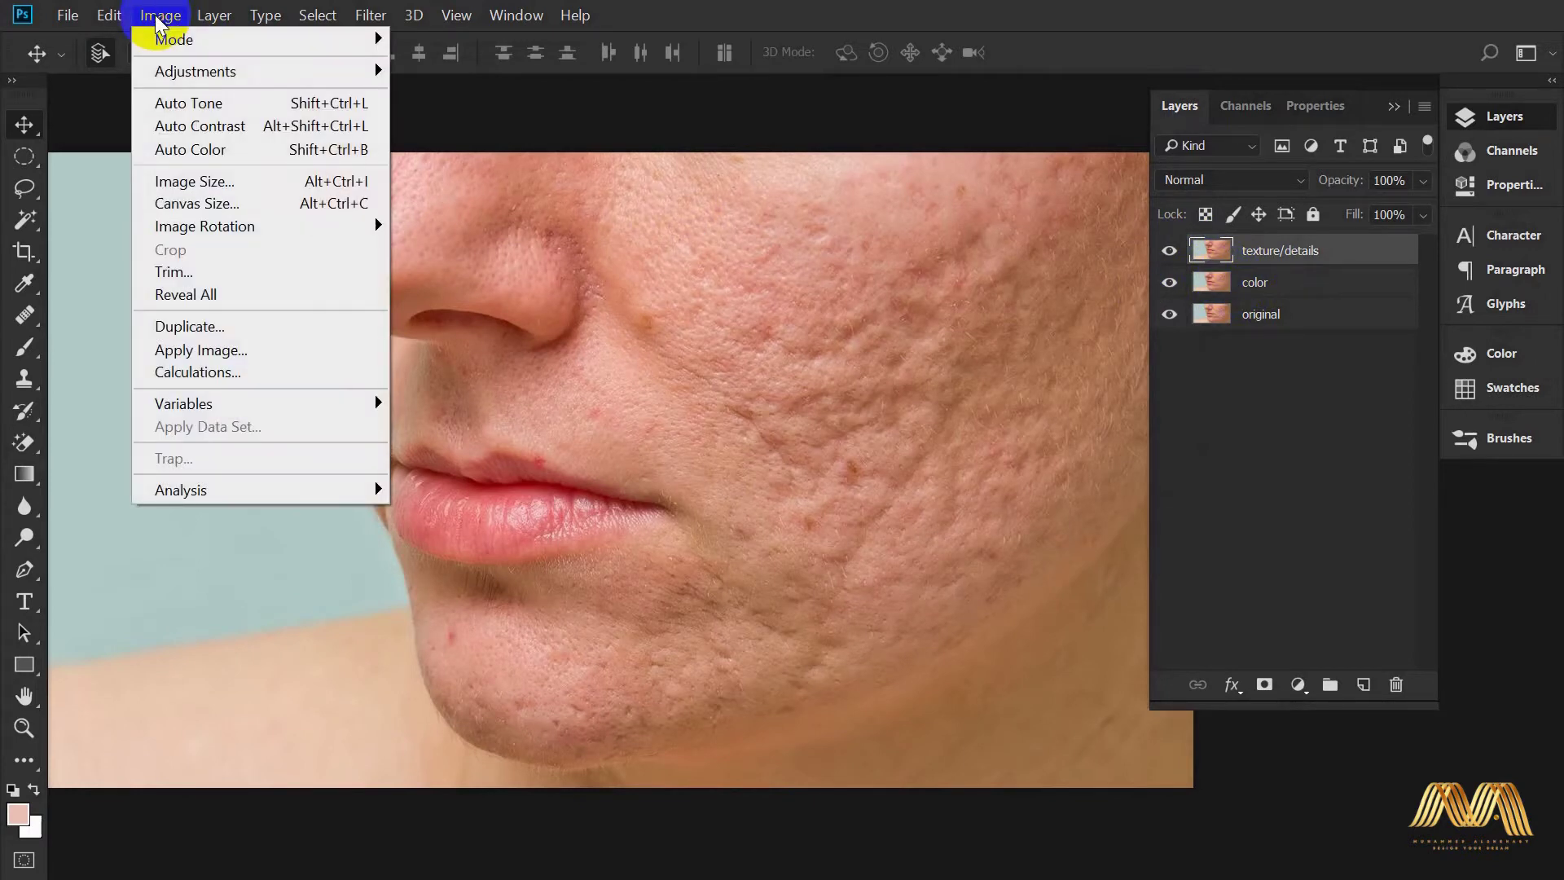
# In Apply Image, use the color layer as the source with Invert checked.
pyautogui.click(308, 350)
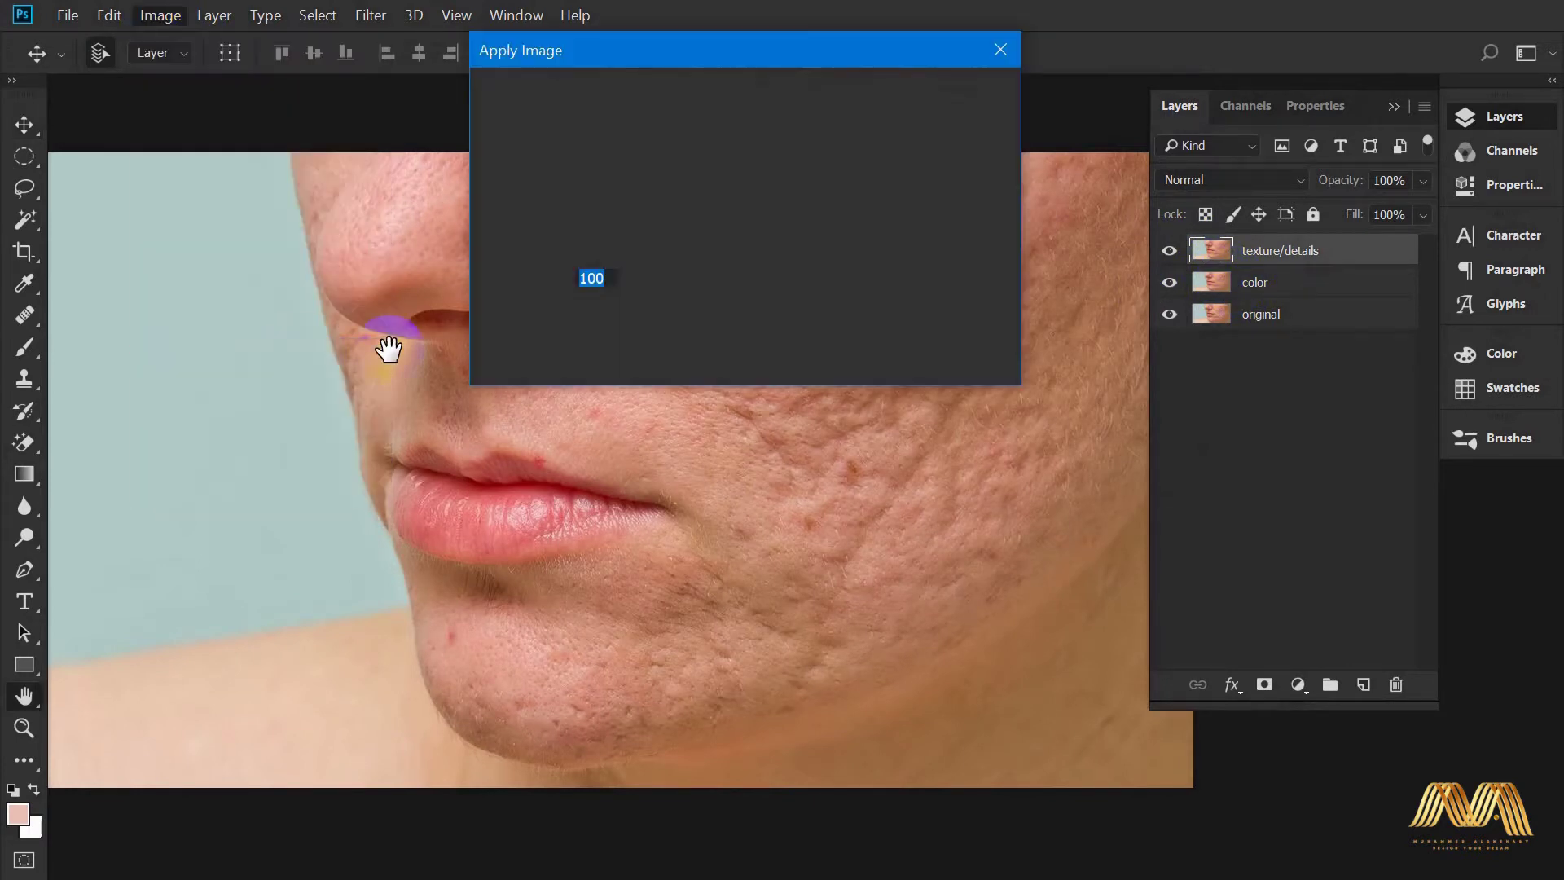
pyautogui.moveTo(892, 49); pyautogui.dragTo(603, 28)
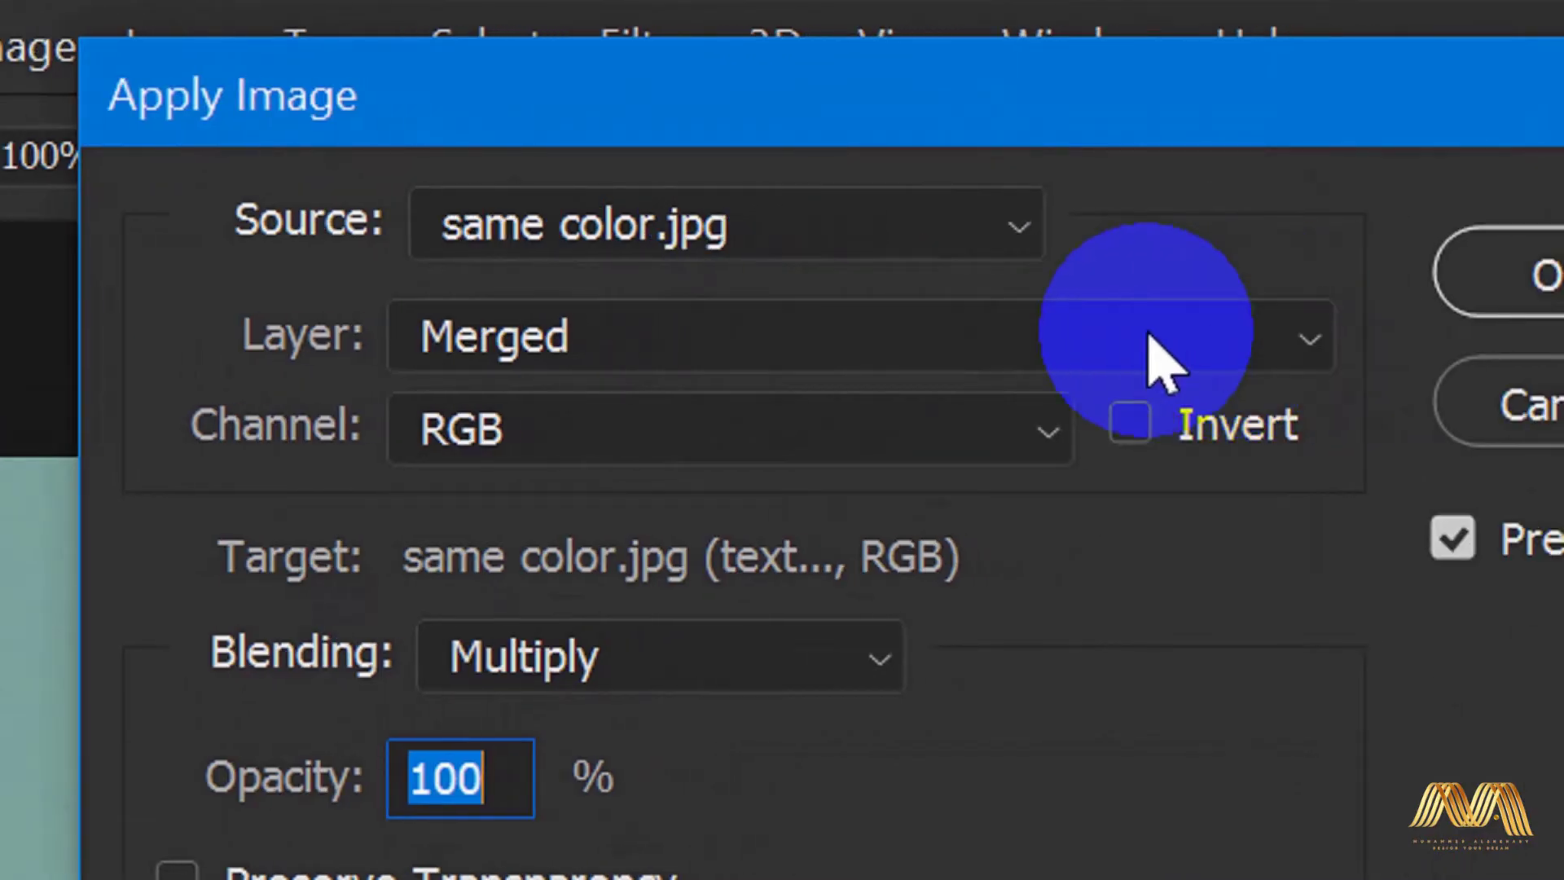
pyautogui.click(1178, 351)
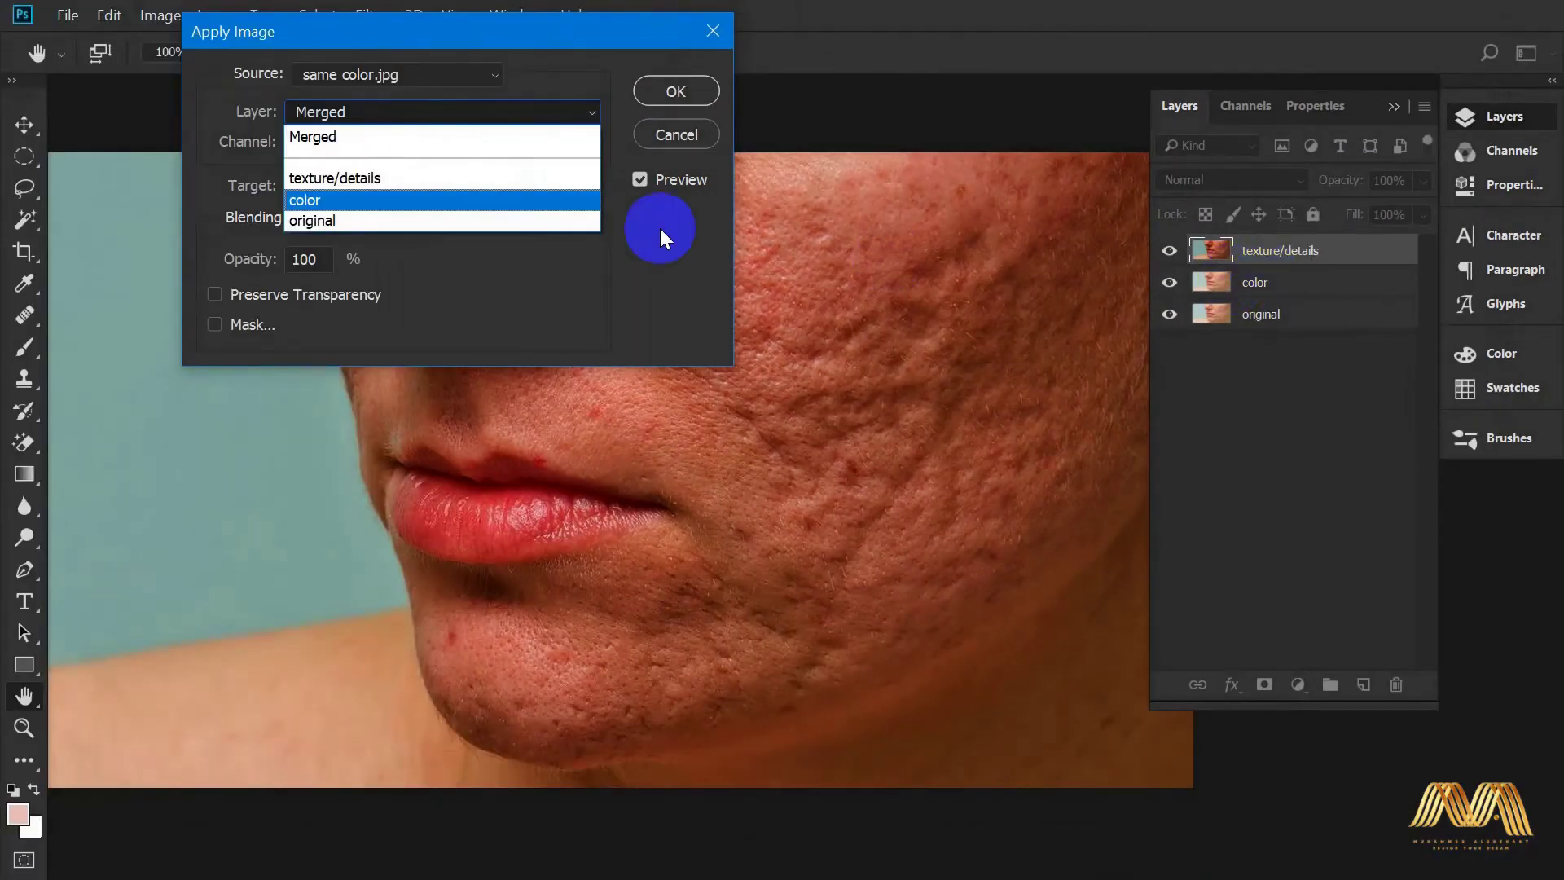
pyautogui.click(398, 201)
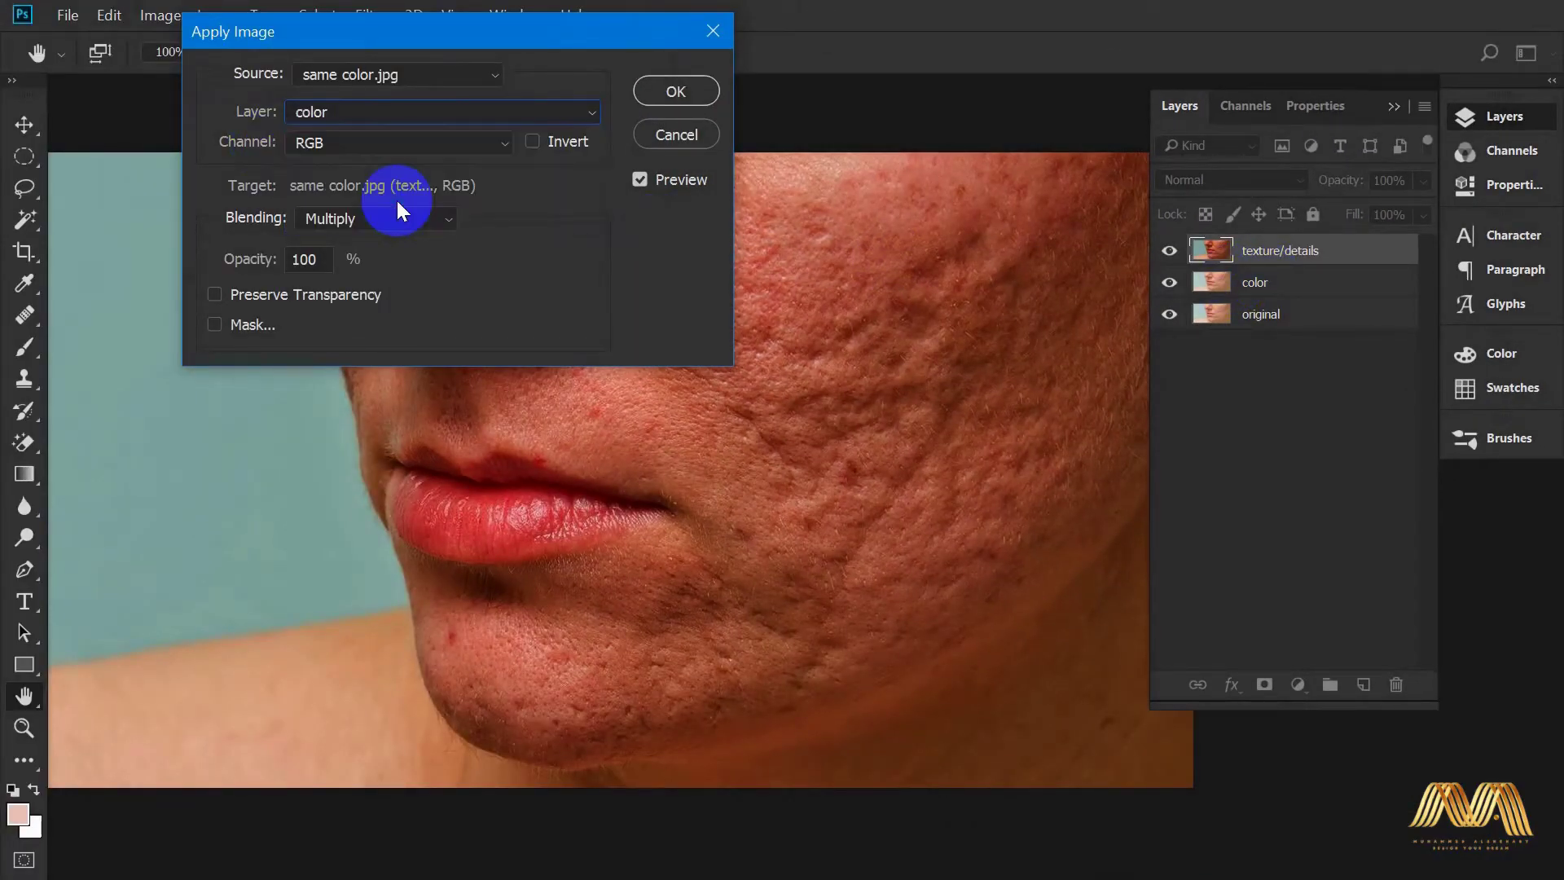
pyautogui.click(531, 143)
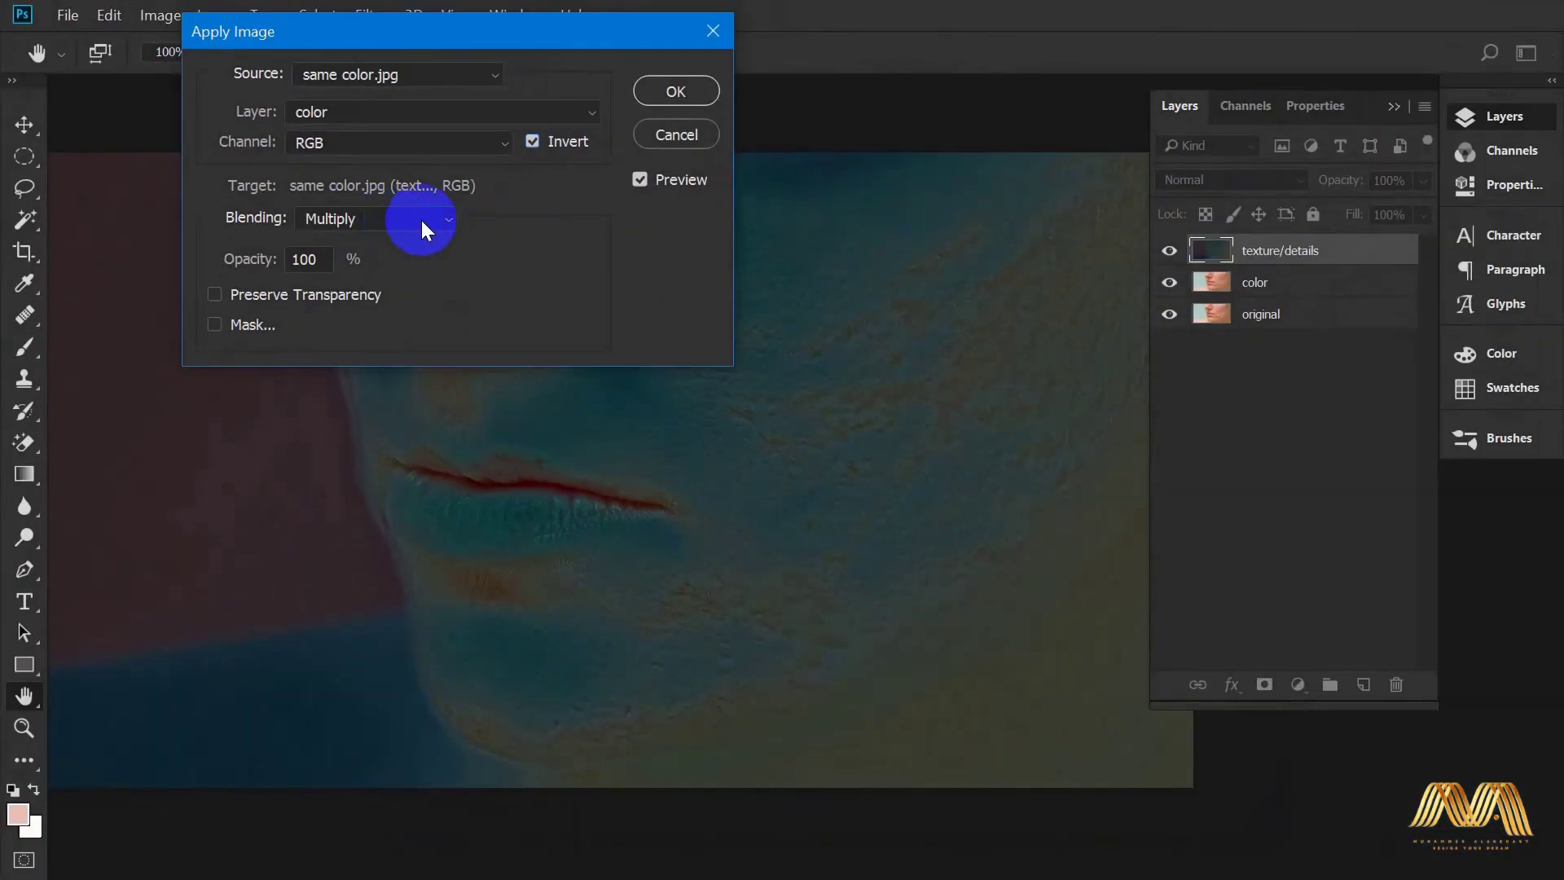
pyautogui.click(420, 218)
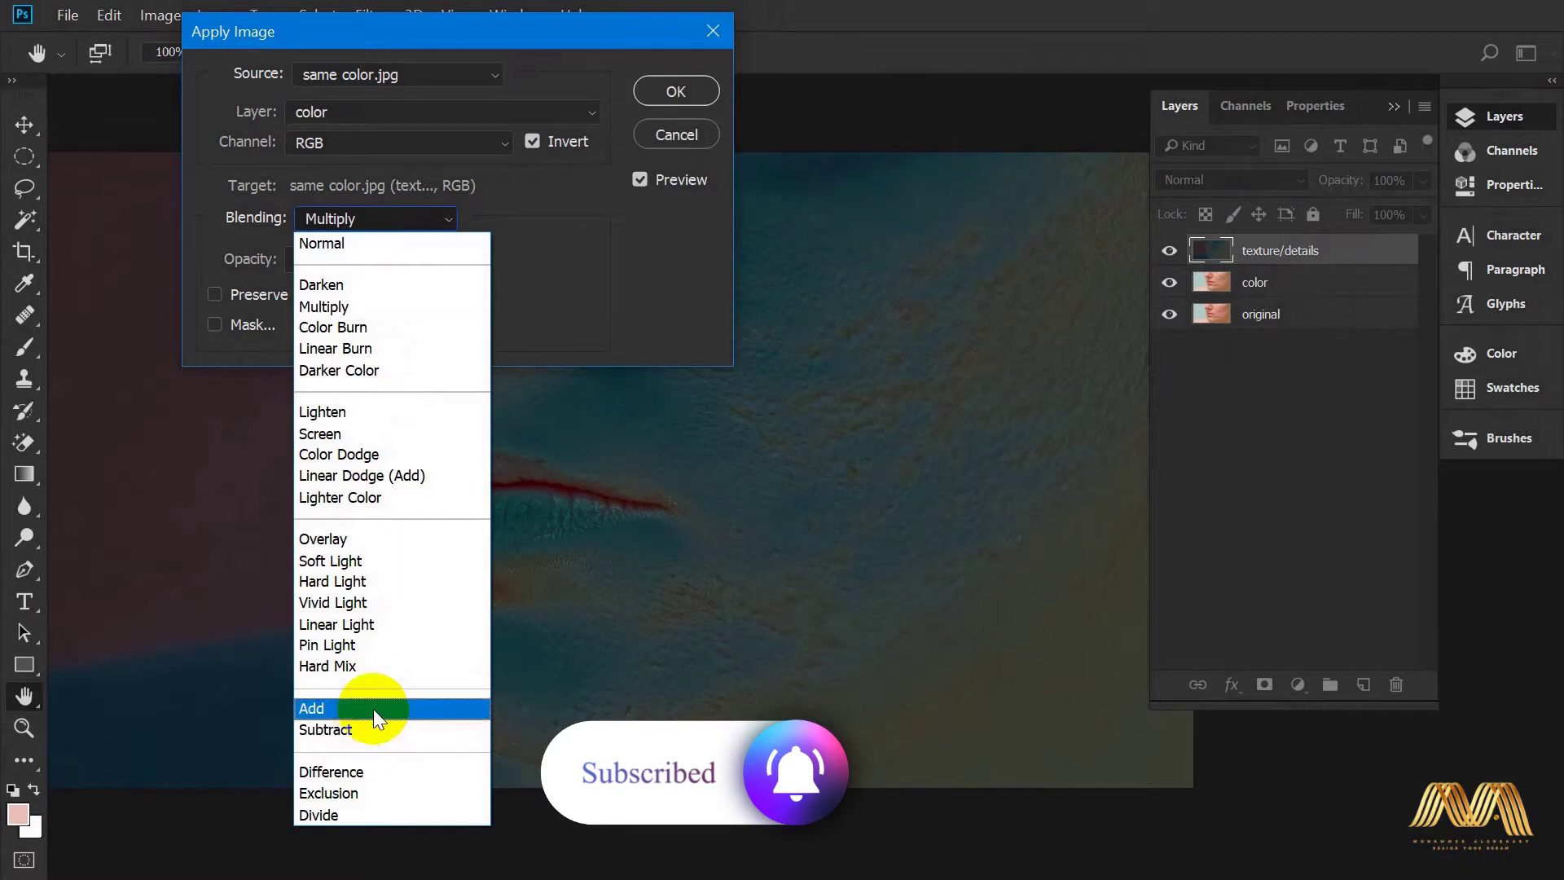
# Set Apply Image blending to Add with Scale 2 and Offset 0, checking the Subtract alternative.
pyautogui.click(374, 707)
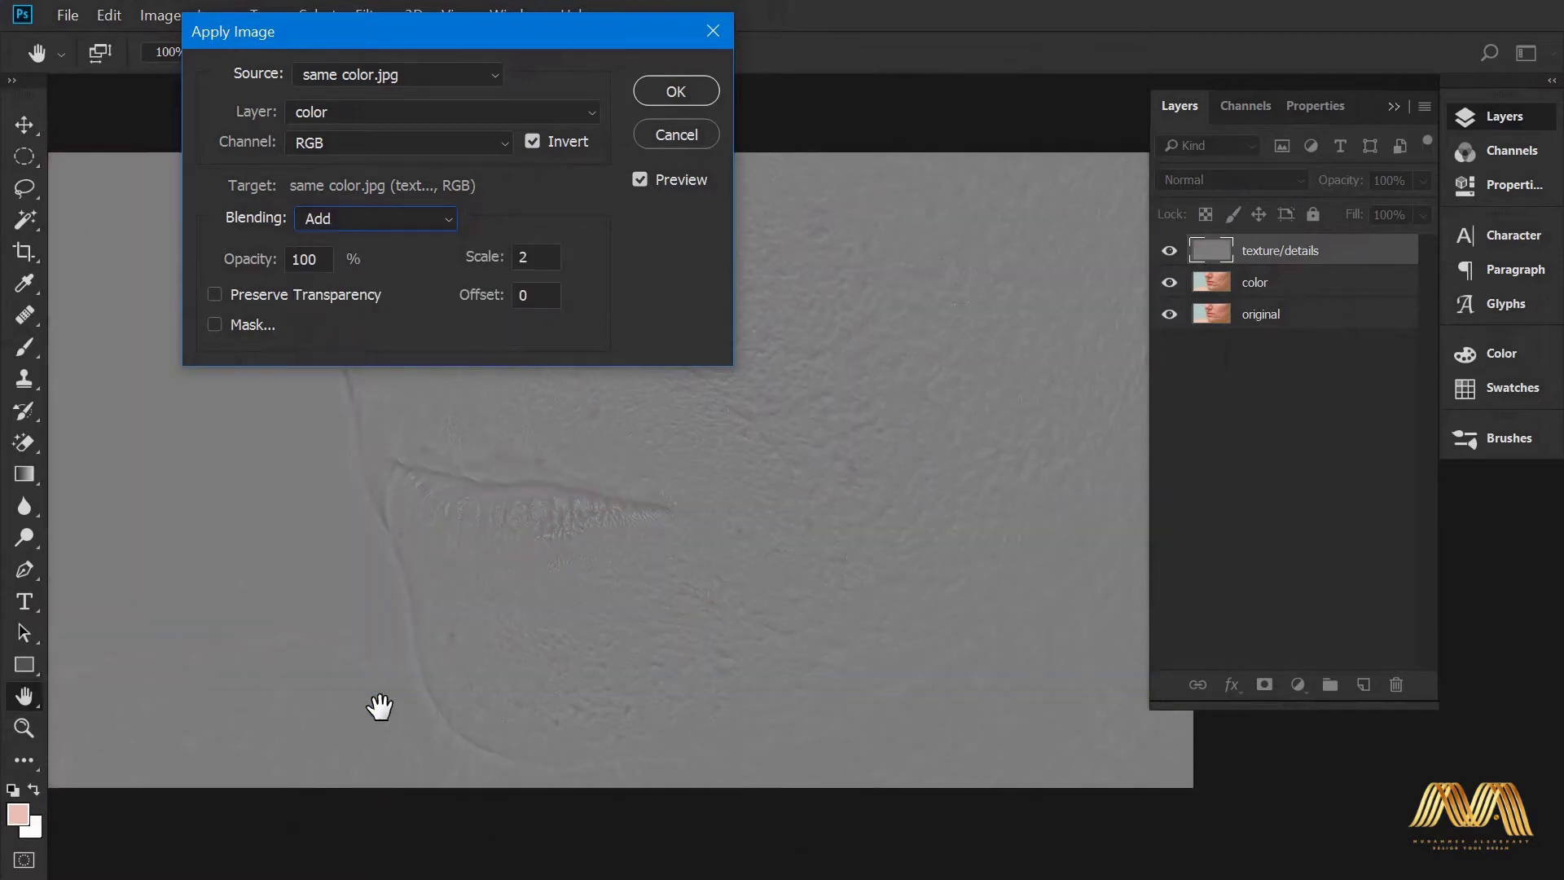
pyautogui.click(542, 263)
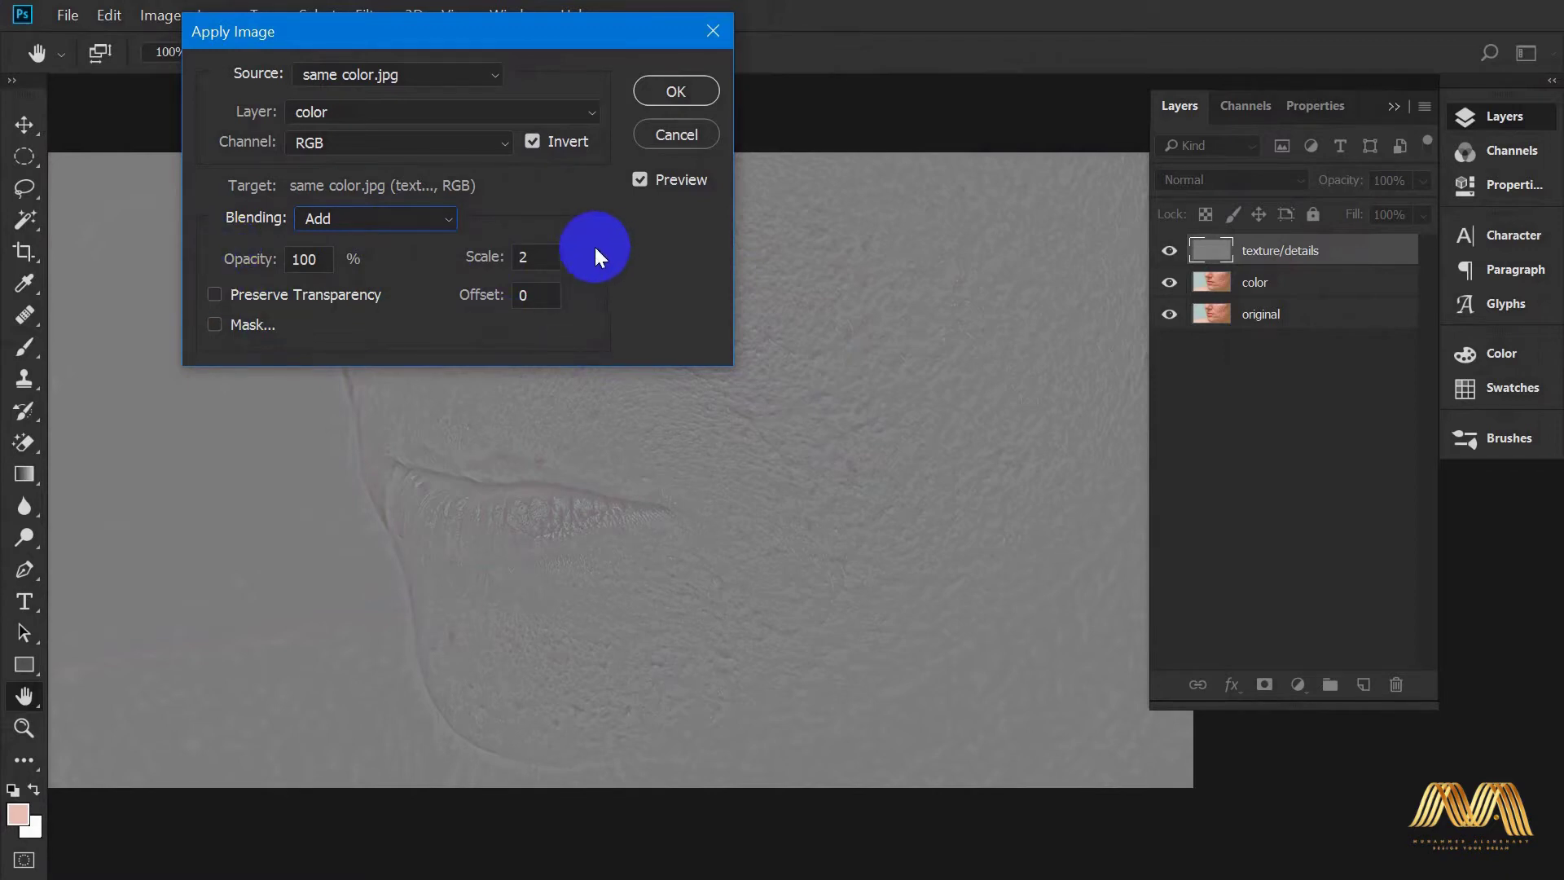
pyautogui.press('Tab')
pyautogui.press('Tab')
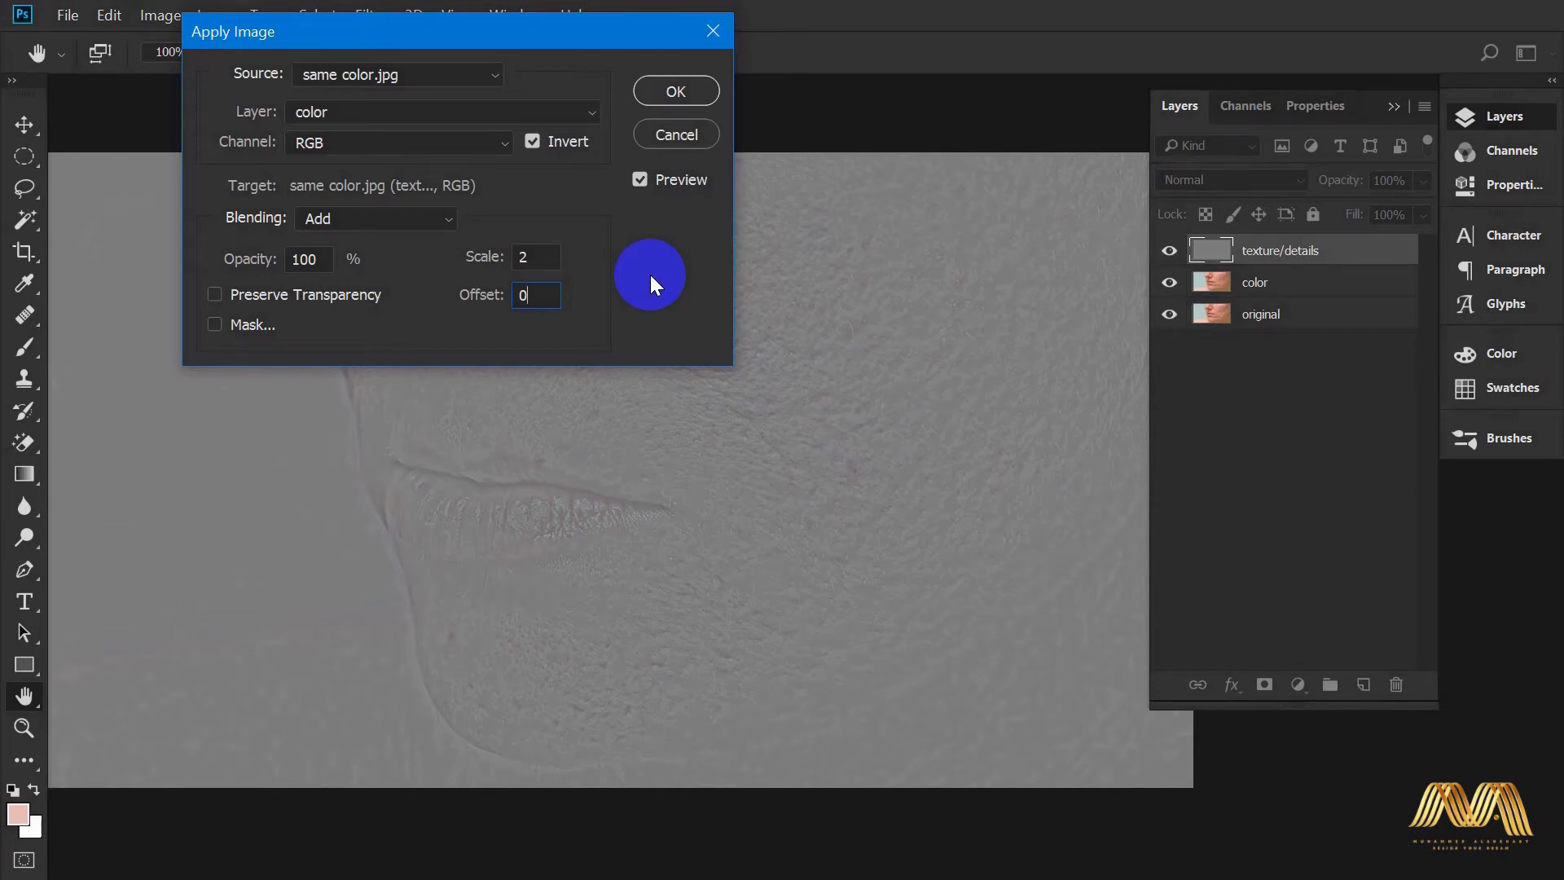
pyautogui.click(438, 220)
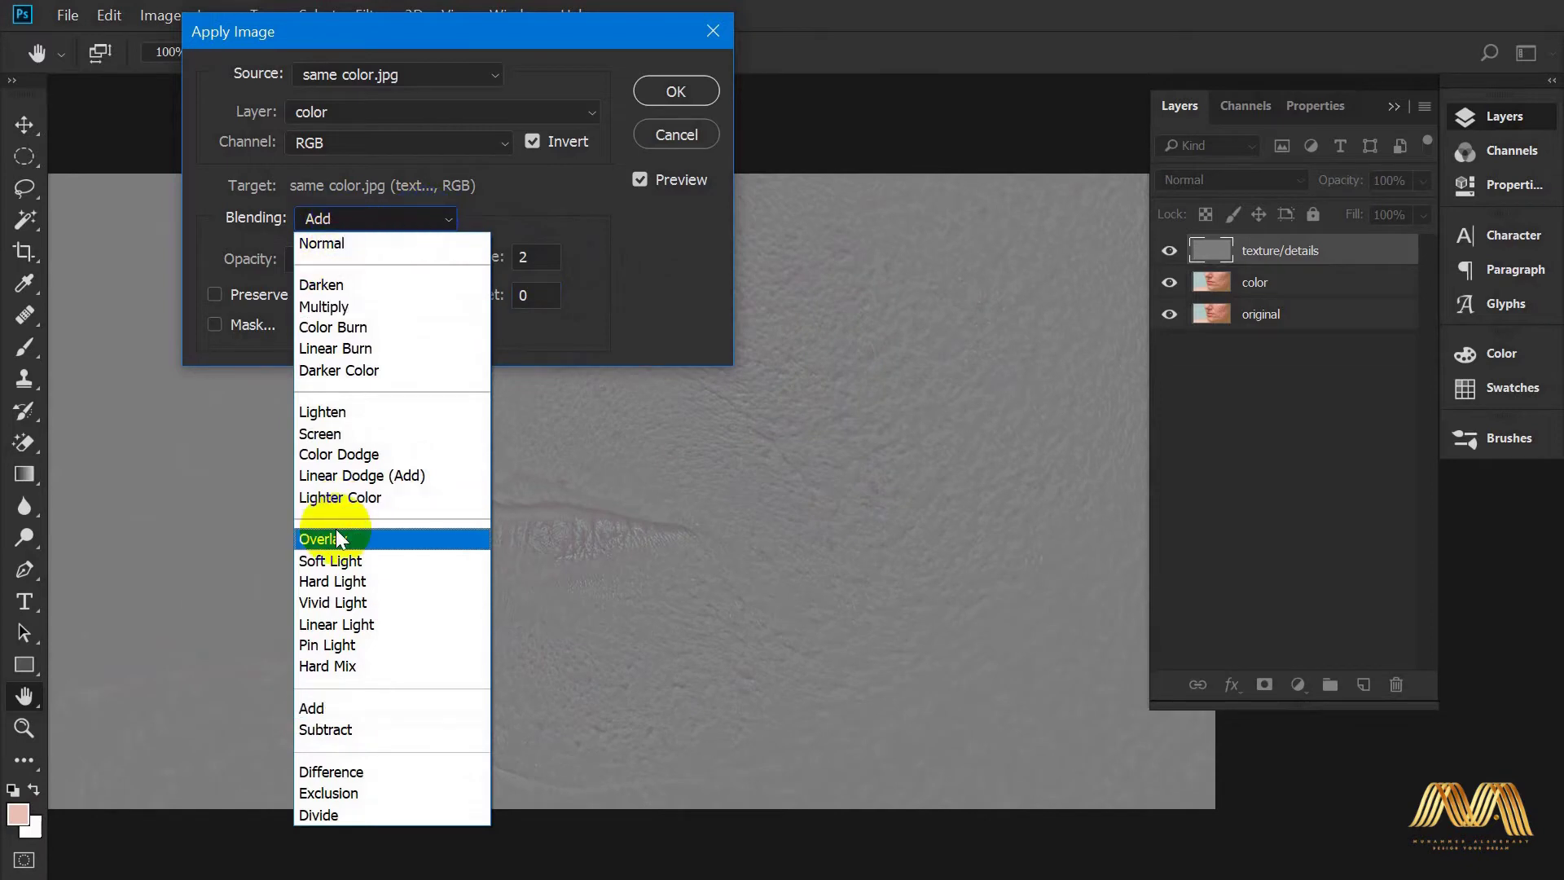
pyautogui.click(377, 731)
pyautogui.write('128')
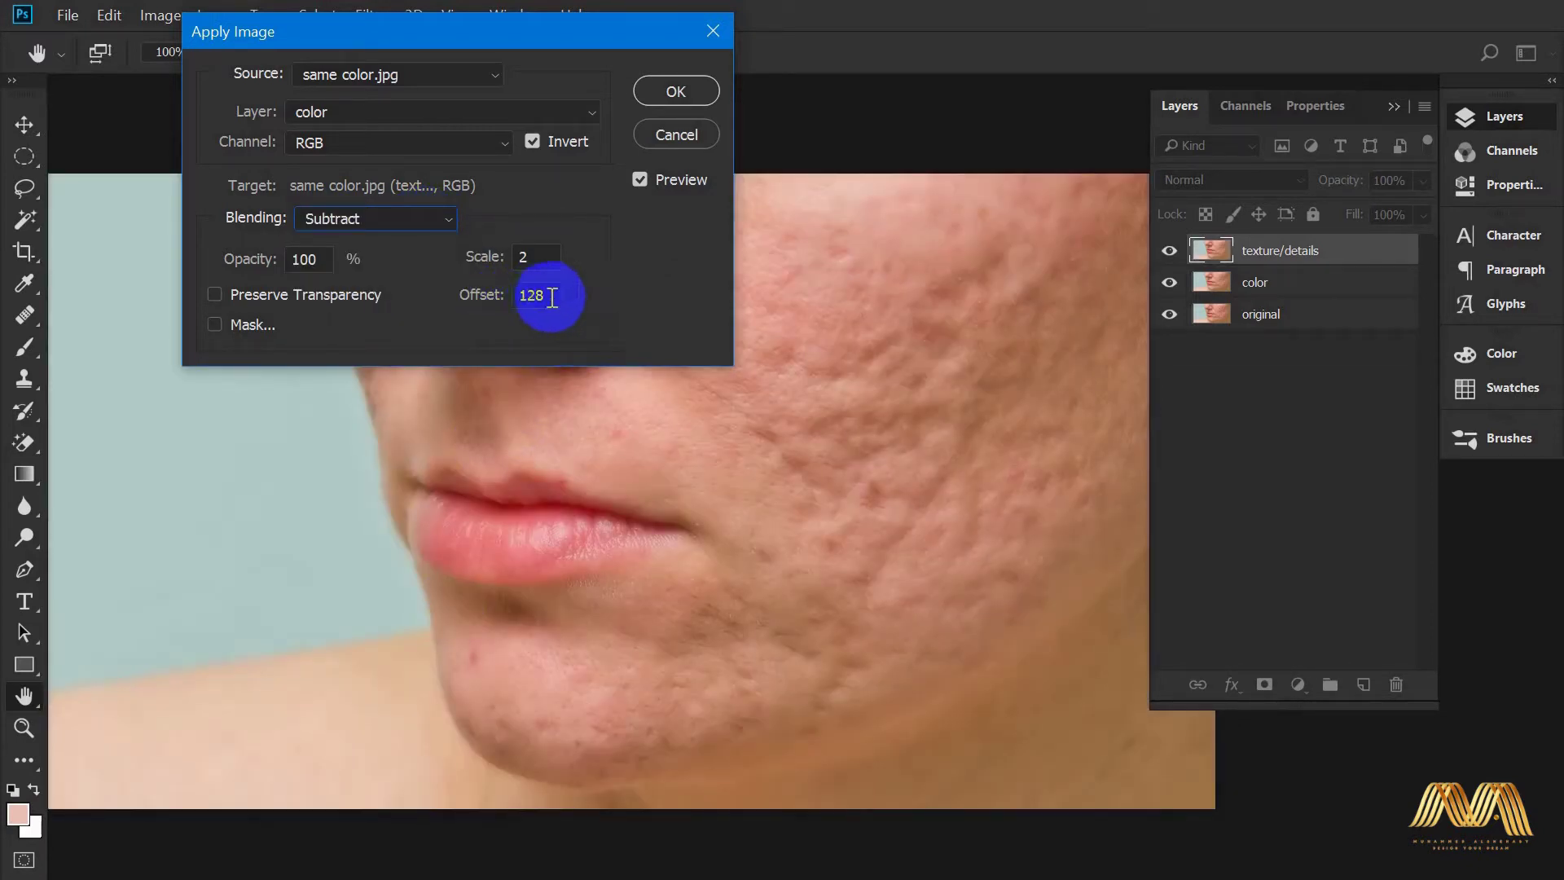
pyautogui.moveTo(520, 299); pyautogui.dragTo(544, 296)
pyautogui.moveTo(544, 296); pyautogui.dragTo(611, 294)
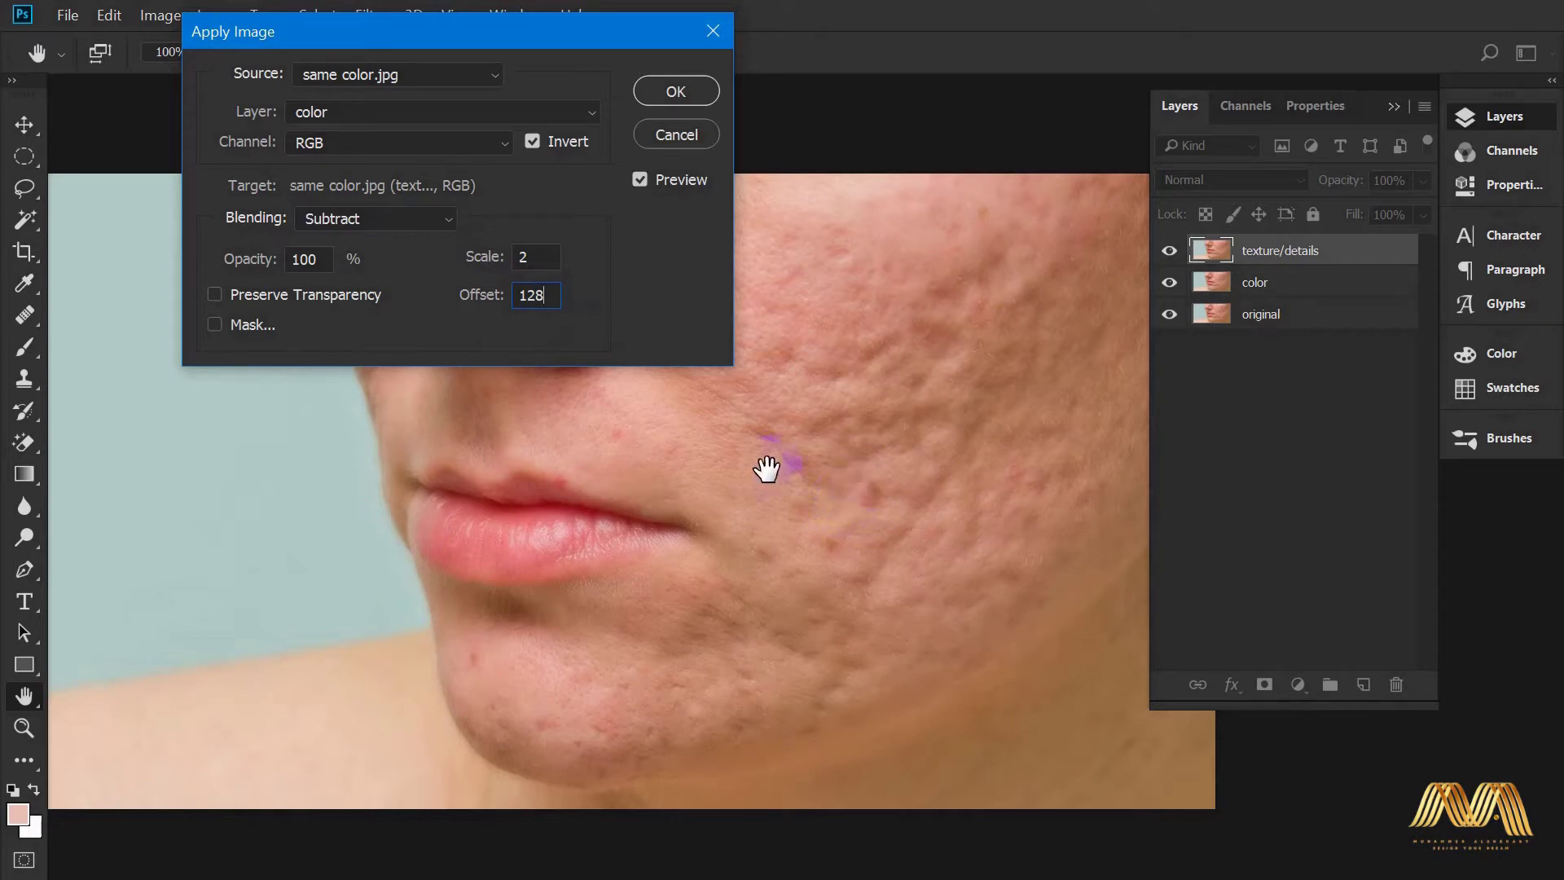
# Apply the Add calculation, then group texture/details and color into Group 1.
pyautogui.click(417, 229)
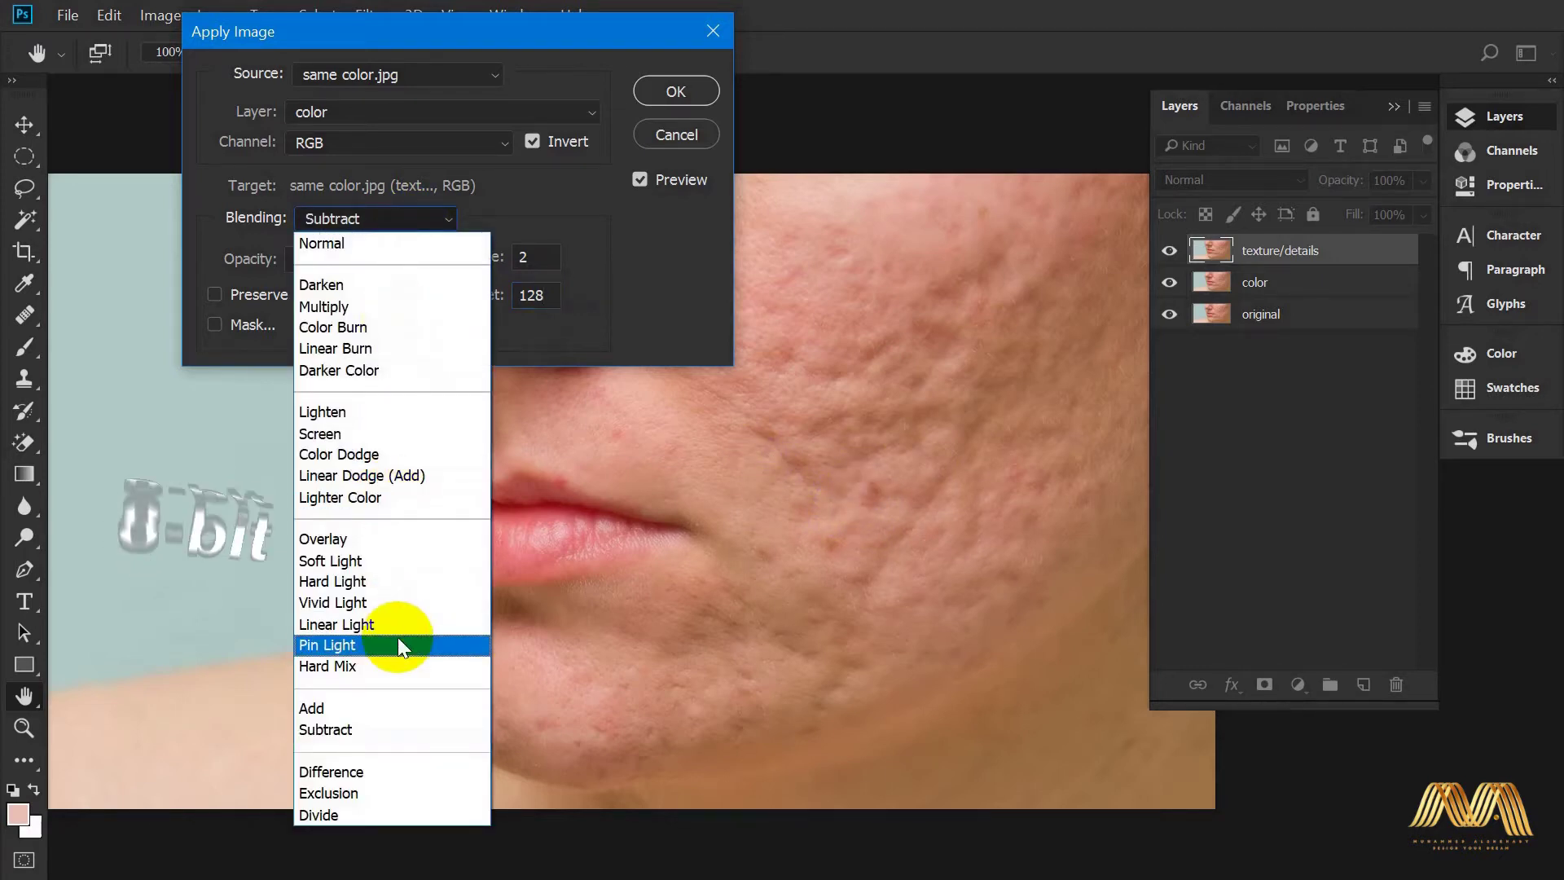
pyautogui.click(397, 694)
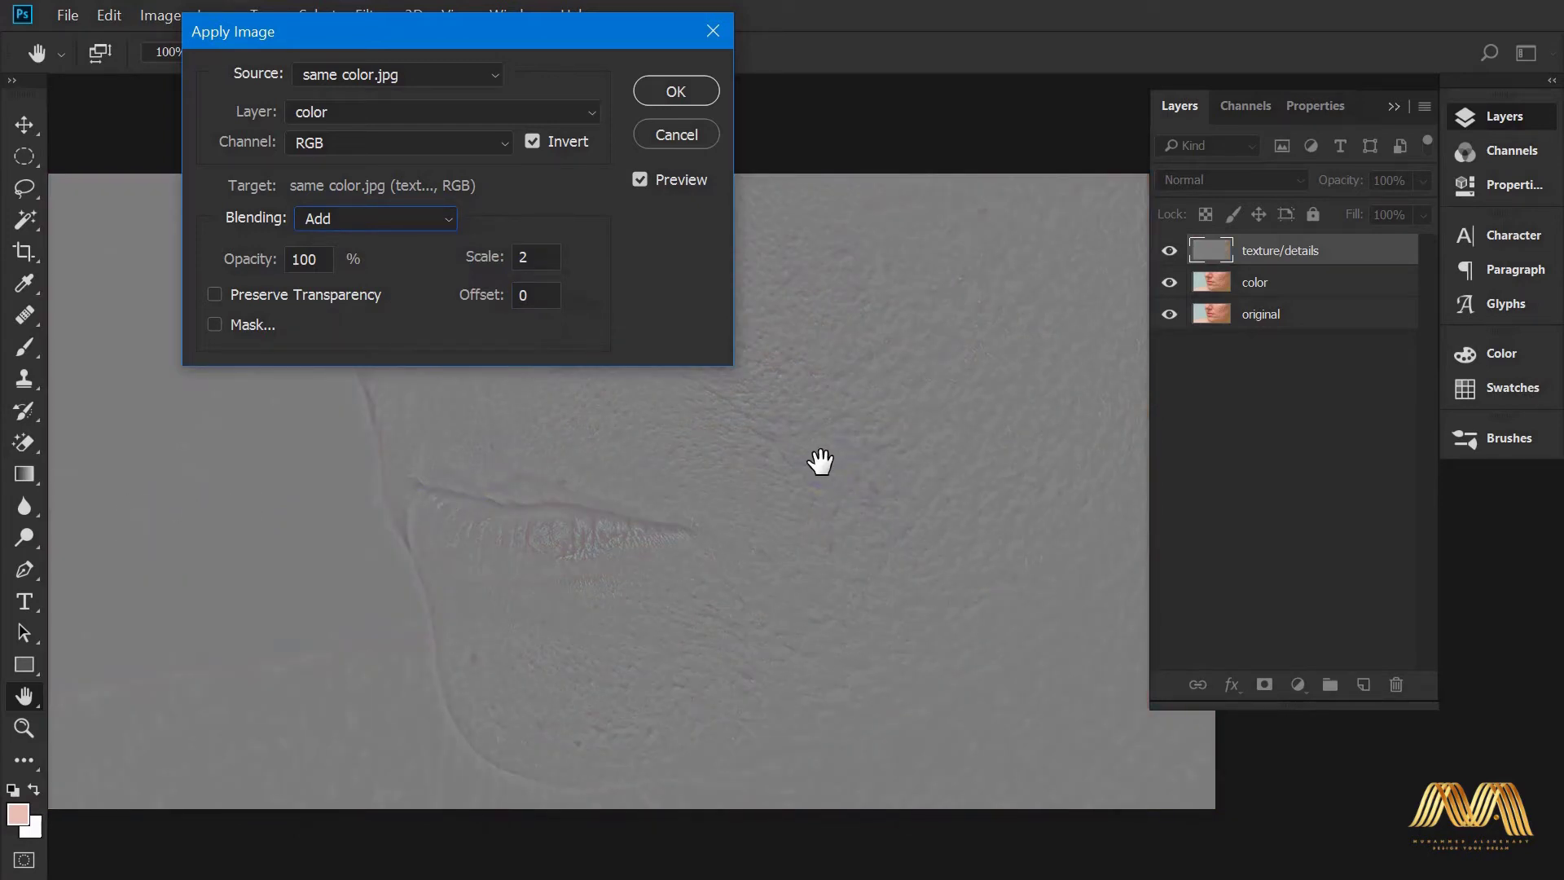
pyautogui.click(675, 90)
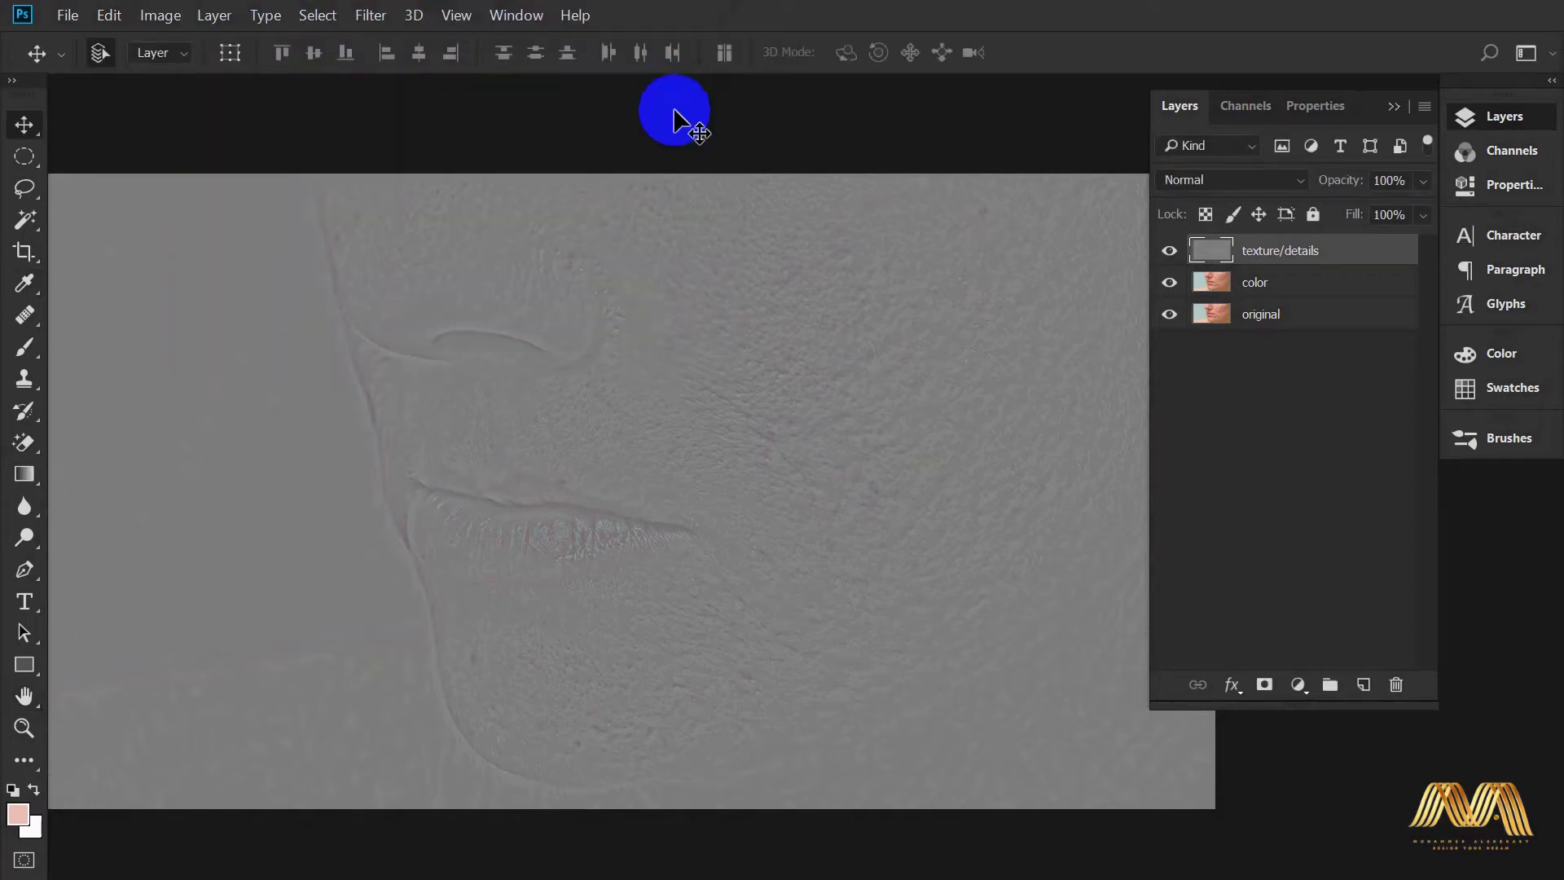
pyautogui.keyDown('shift'); pyautogui.click(1263, 286); pyautogui.keyUp('shift')
pyautogui.hotkey('ctrl', 'g')
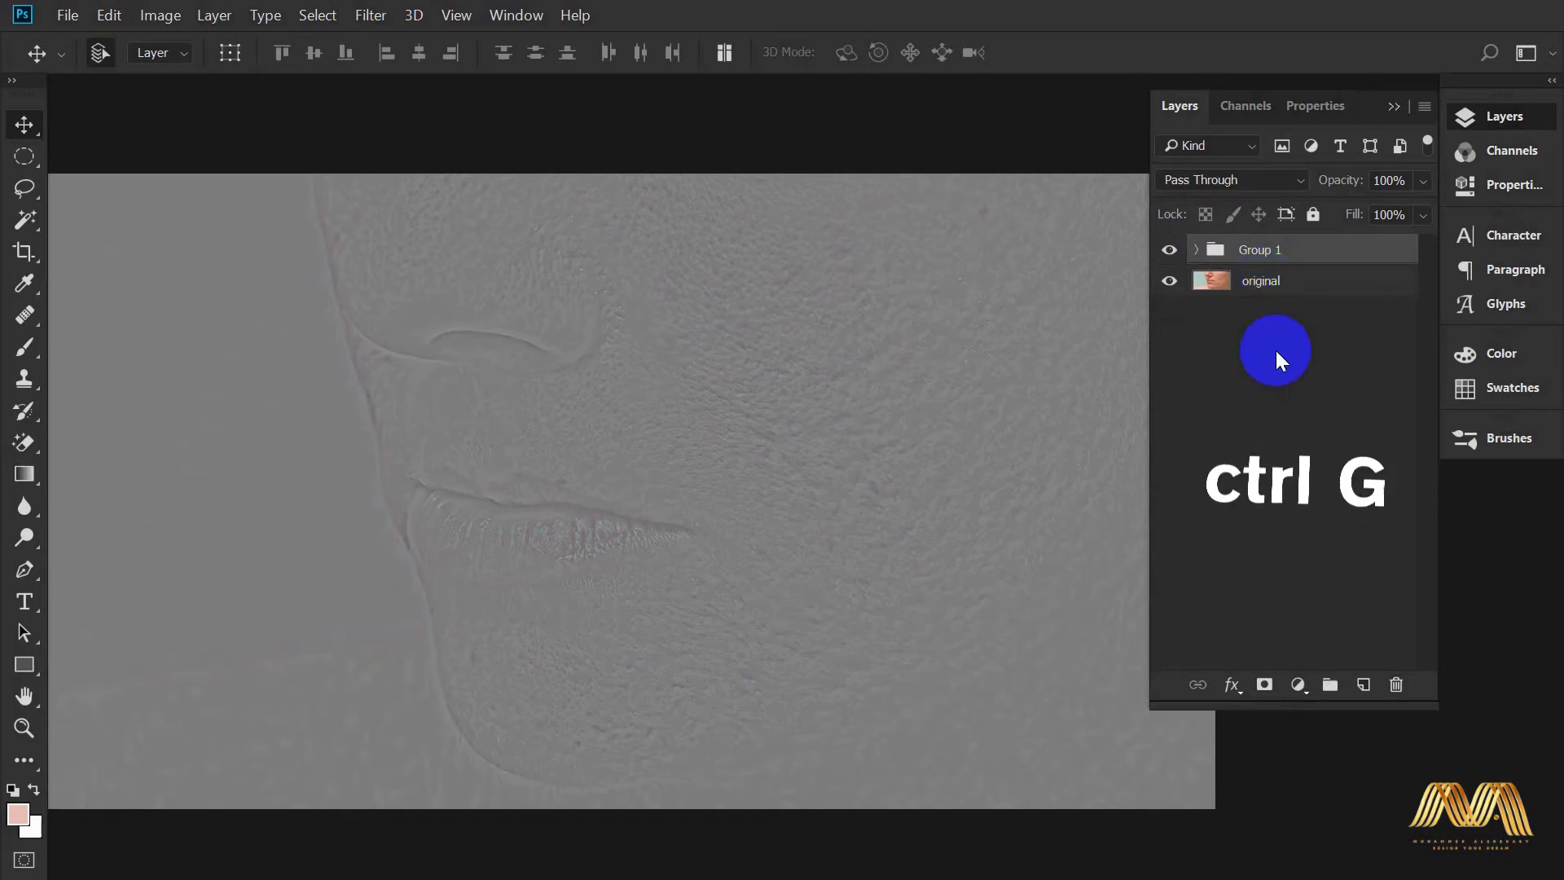
# Expand Group 1 and set texture/details to Linear Light blend mode.
pyautogui.click(1196, 249)
pyautogui.click(1323, 281)
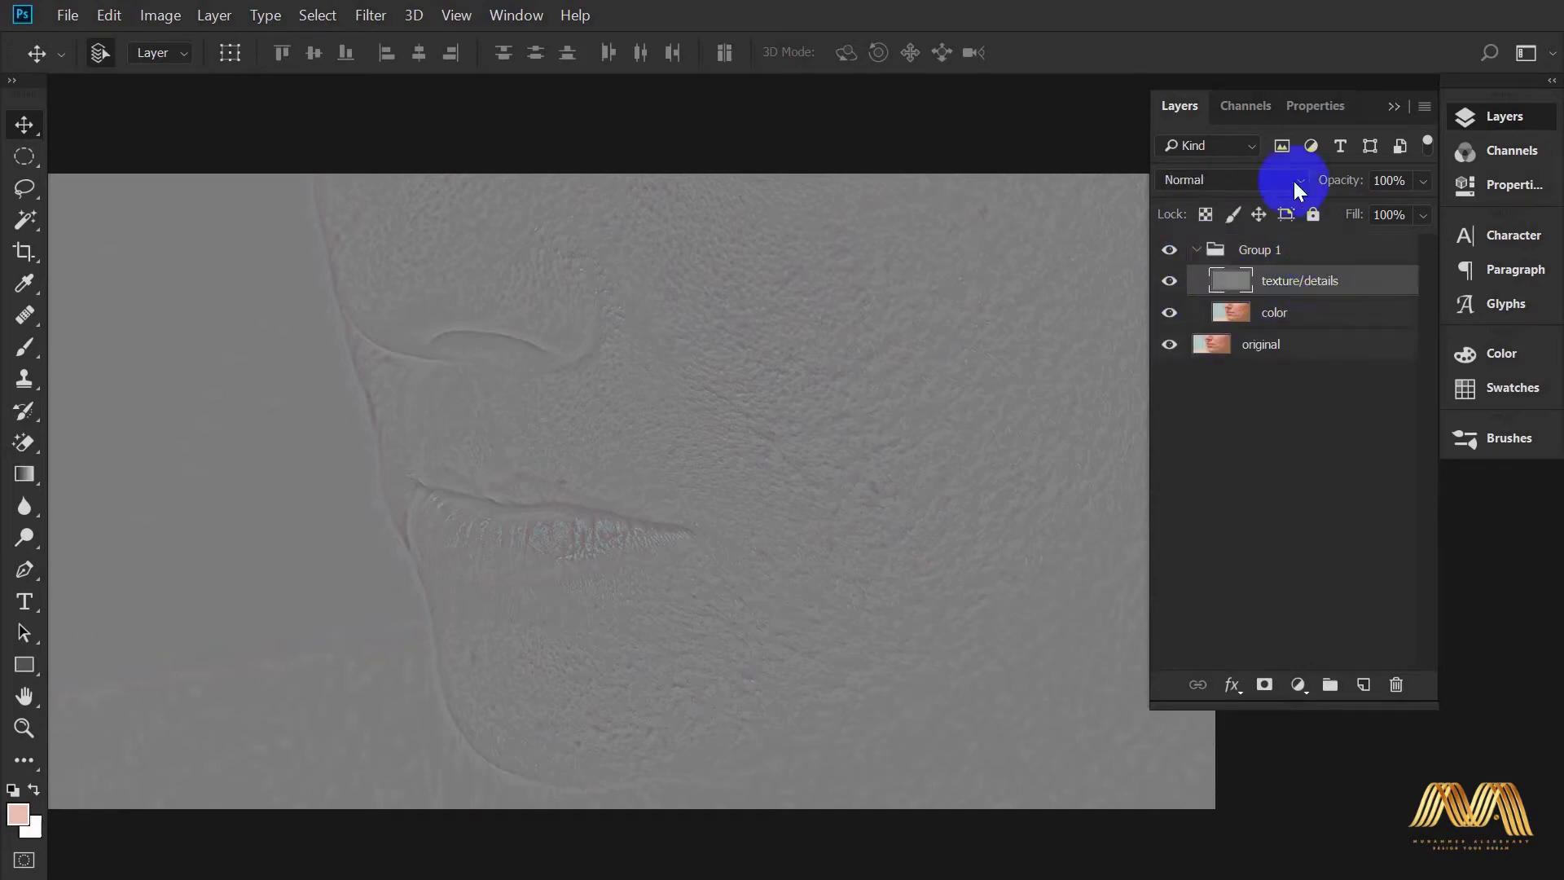
pyautogui.click(1294, 179)
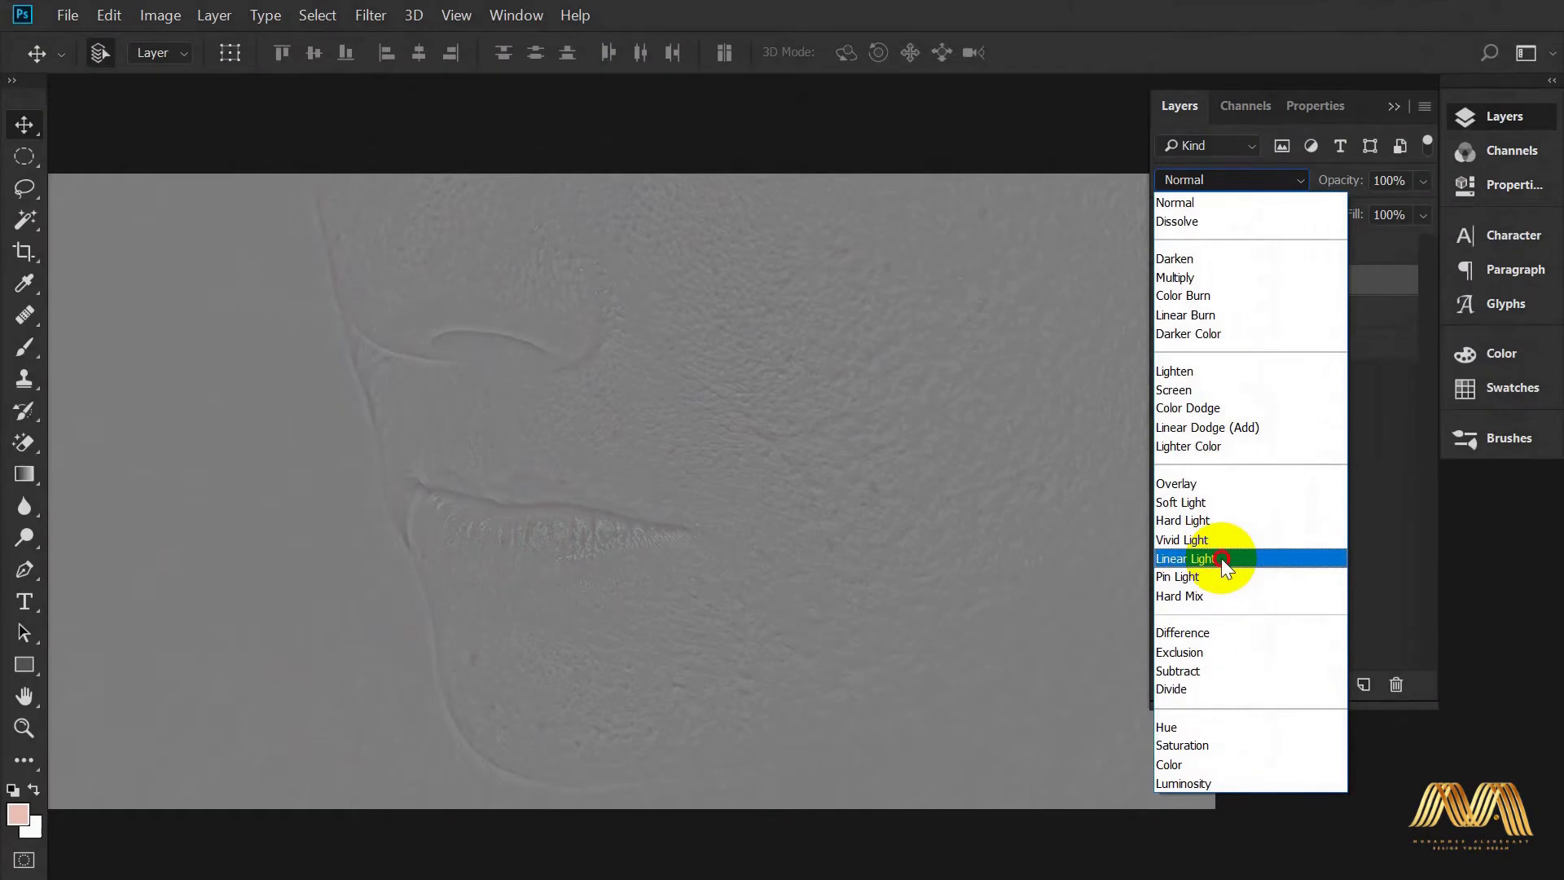
pyautogui.click(1221, 558)
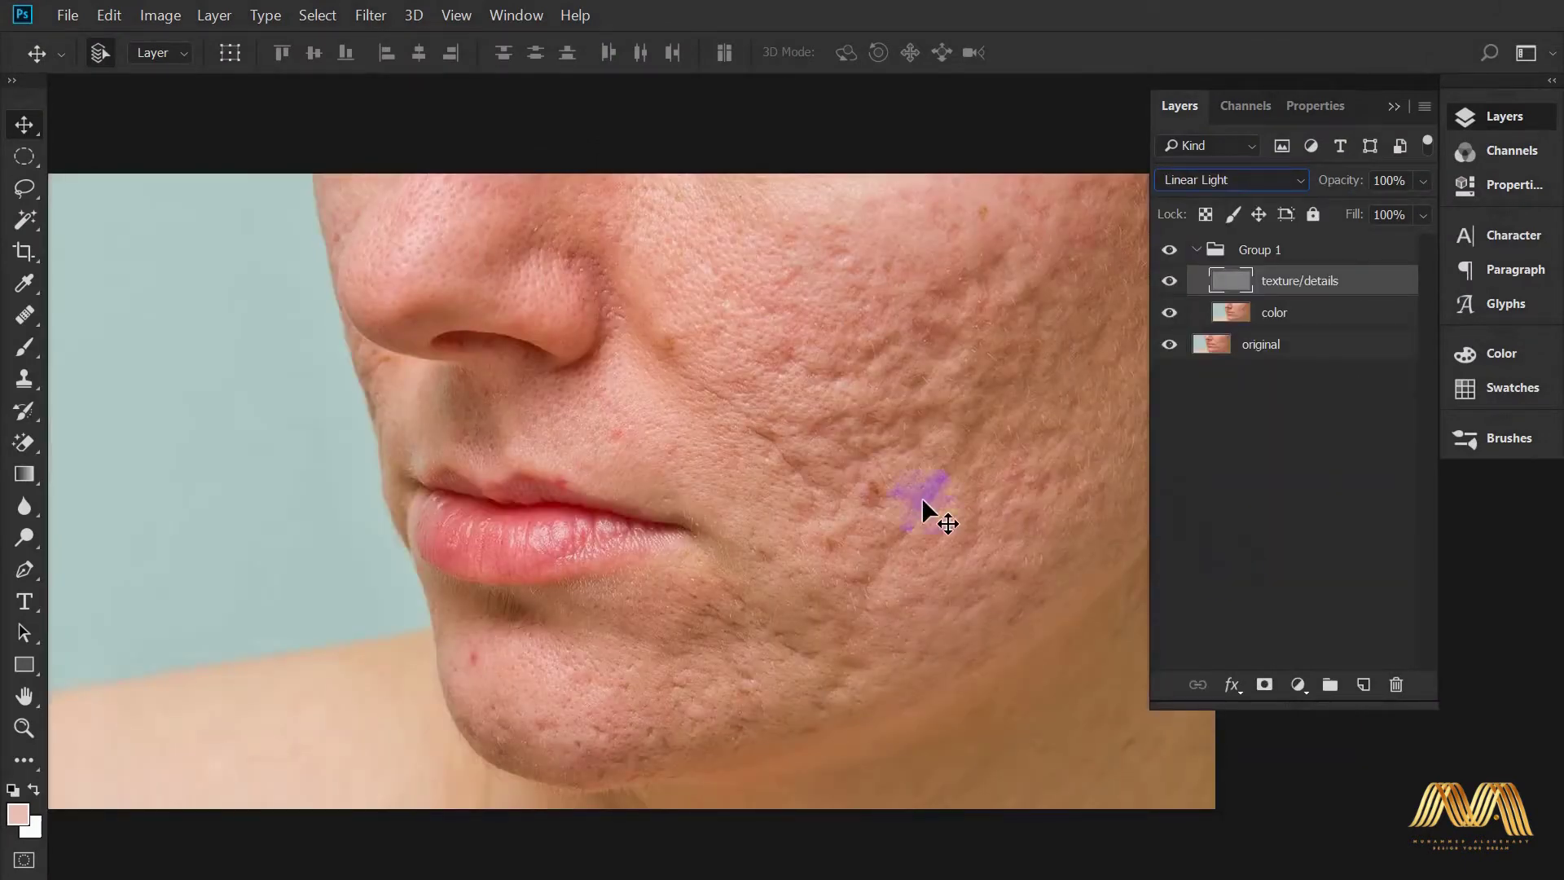
pyautogui.click(1294, 313)
pyautogui.click(1275, 317)
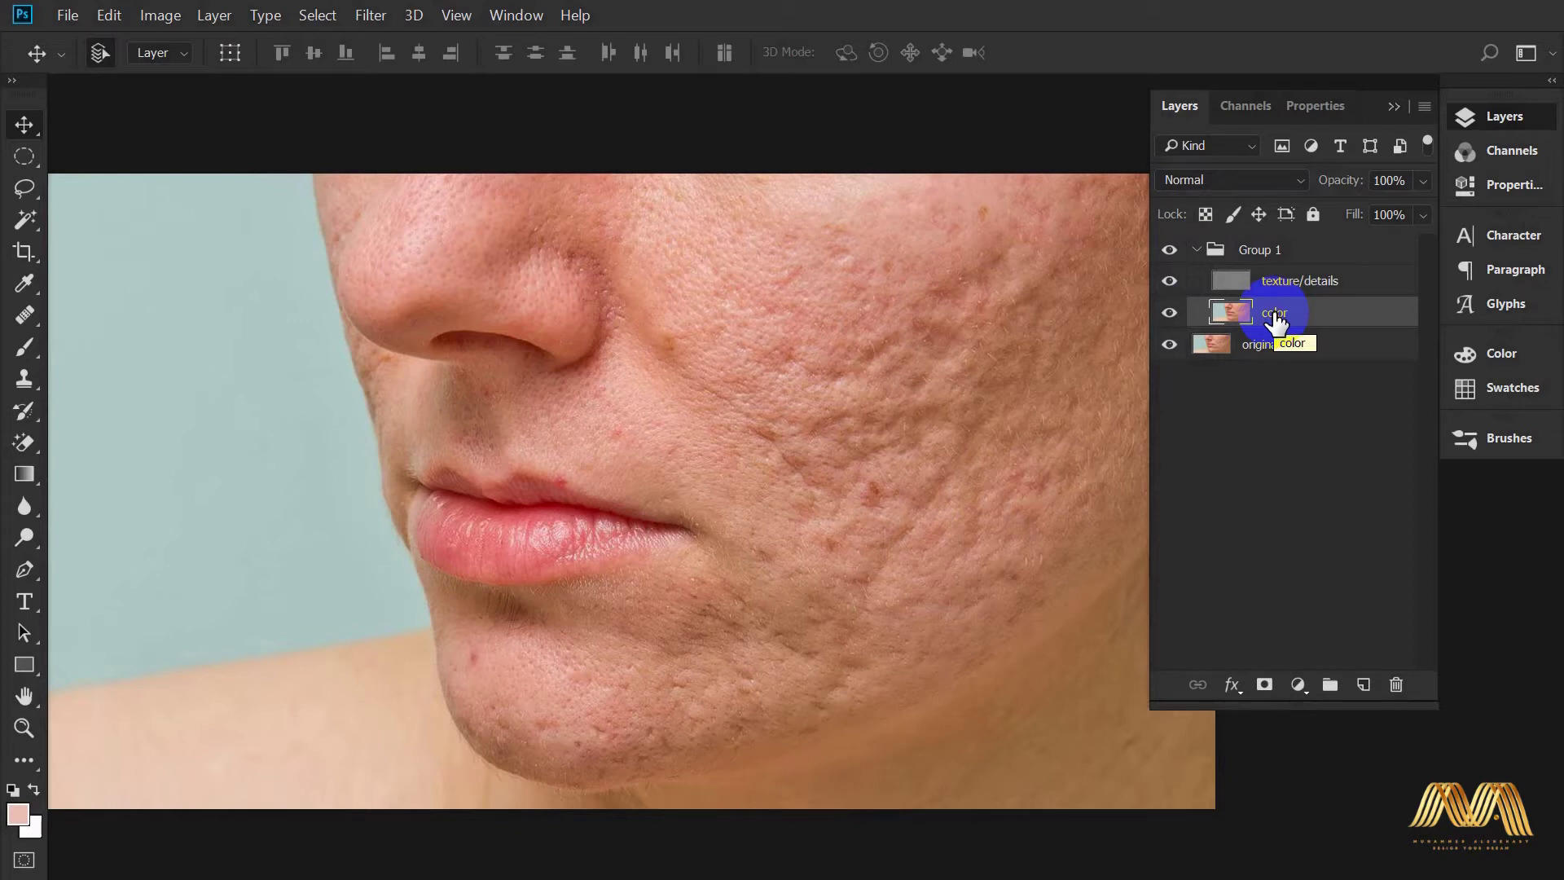
# Convert the color layer to a smart object and apply a 41.5-pixel Gaussian Blur.
pyautogui.rightClick(1275, 317)
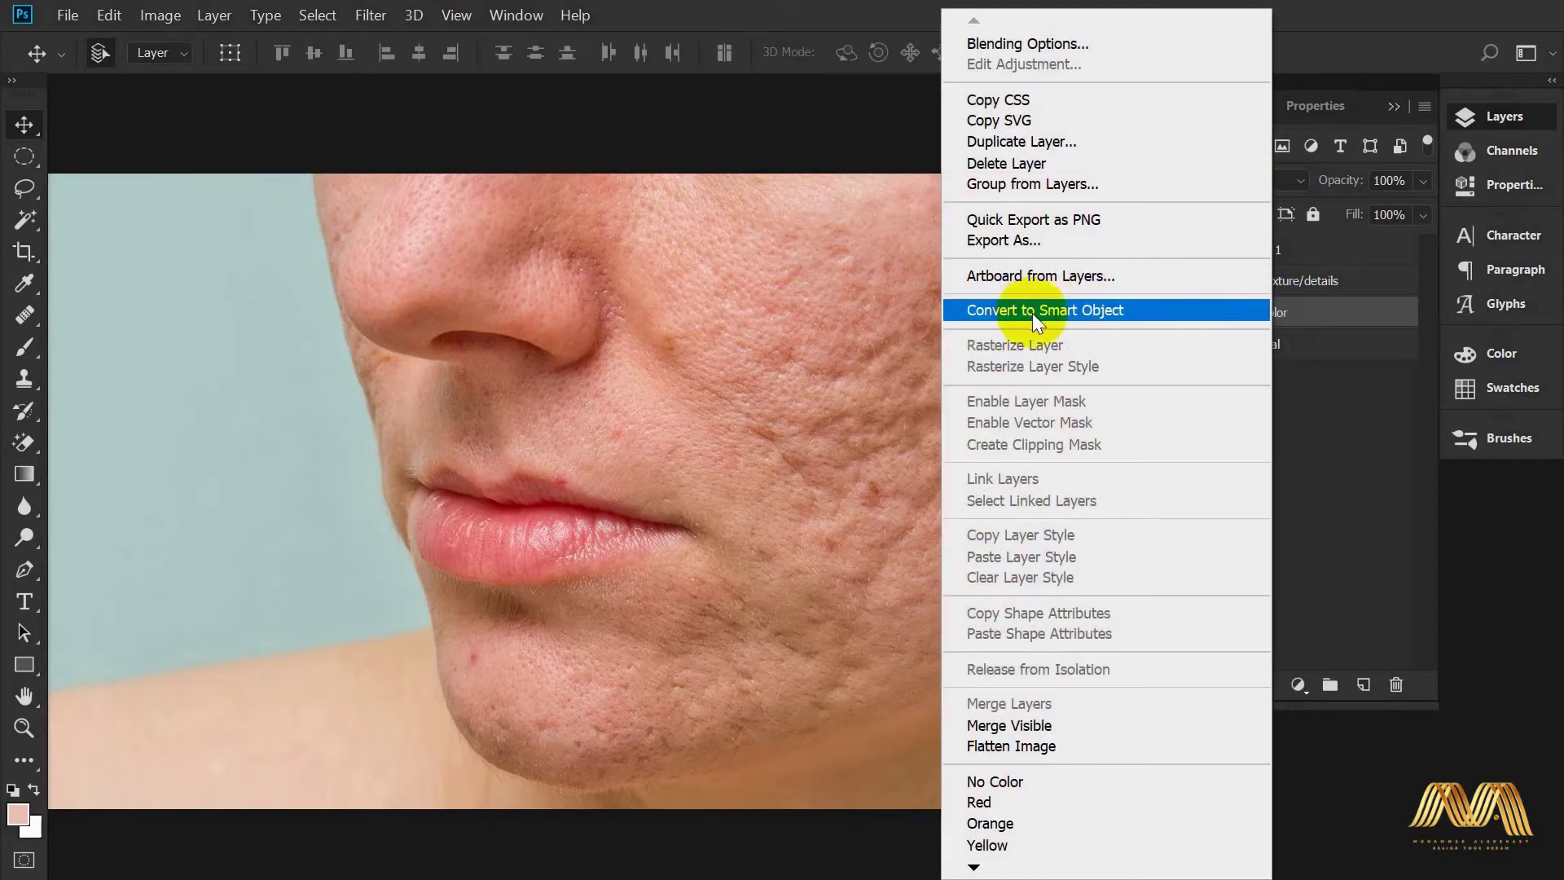
pyautogui.click(1102, 316)
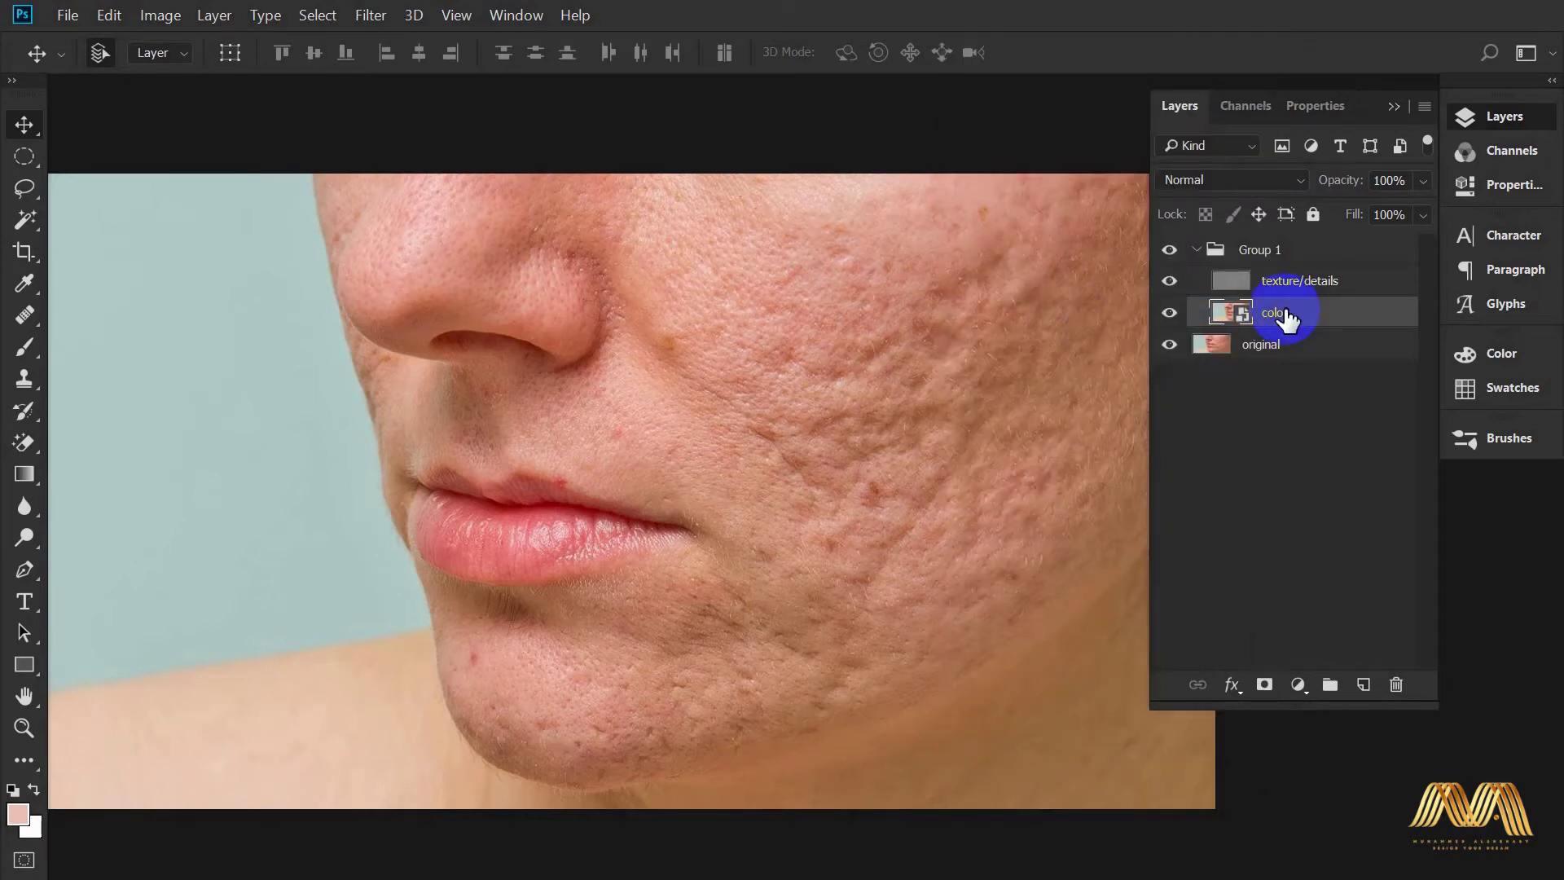
pyautogui.click(364, 20)
pyautogui.moveTo(503, 271)
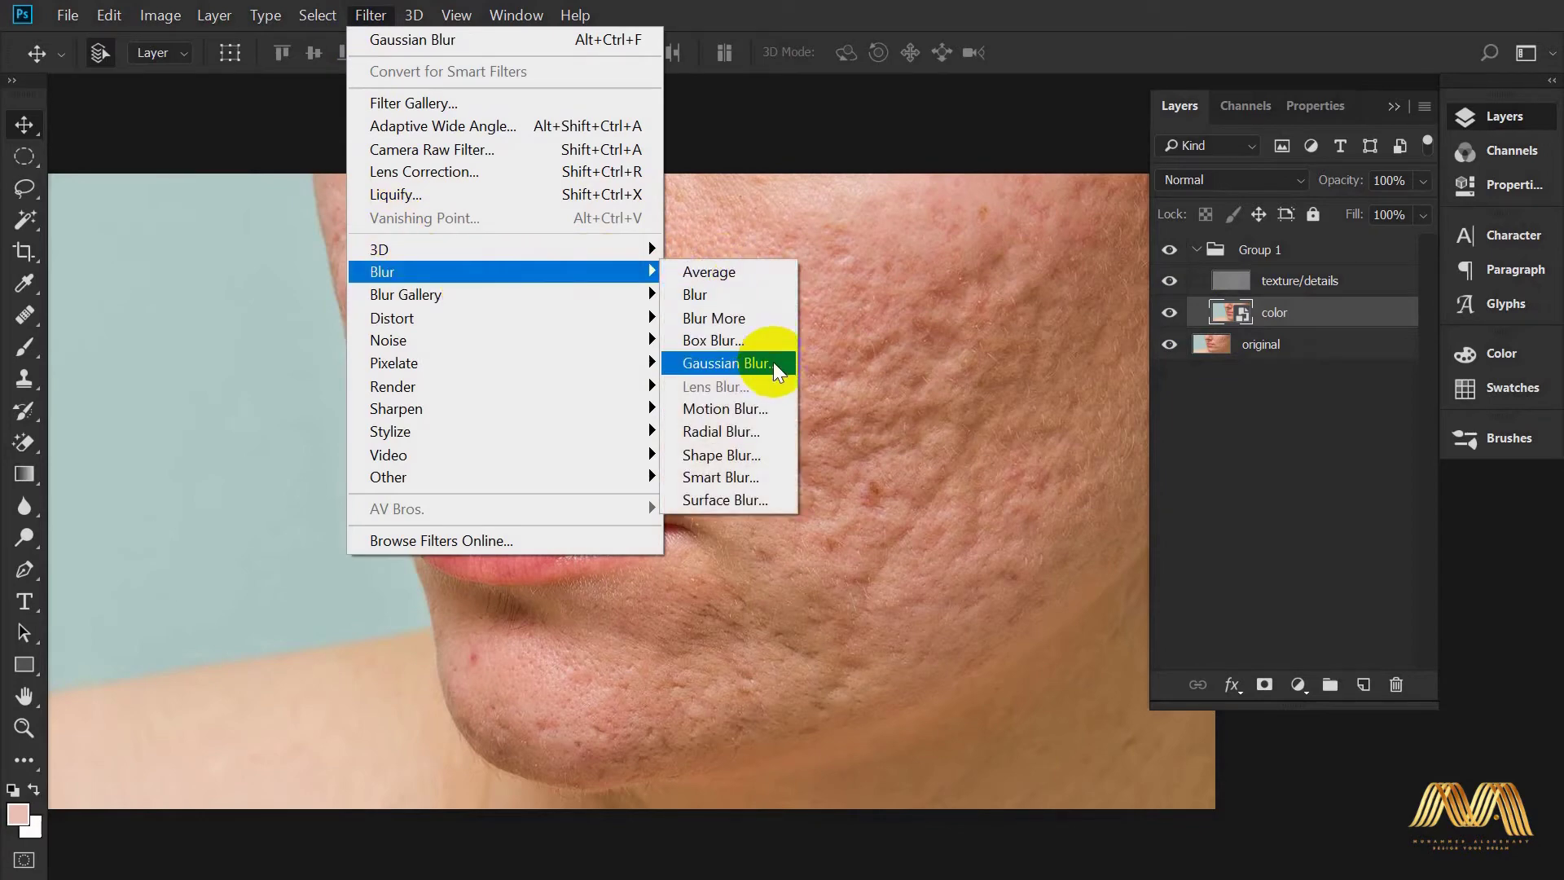
pyautogui.click(737, 363)
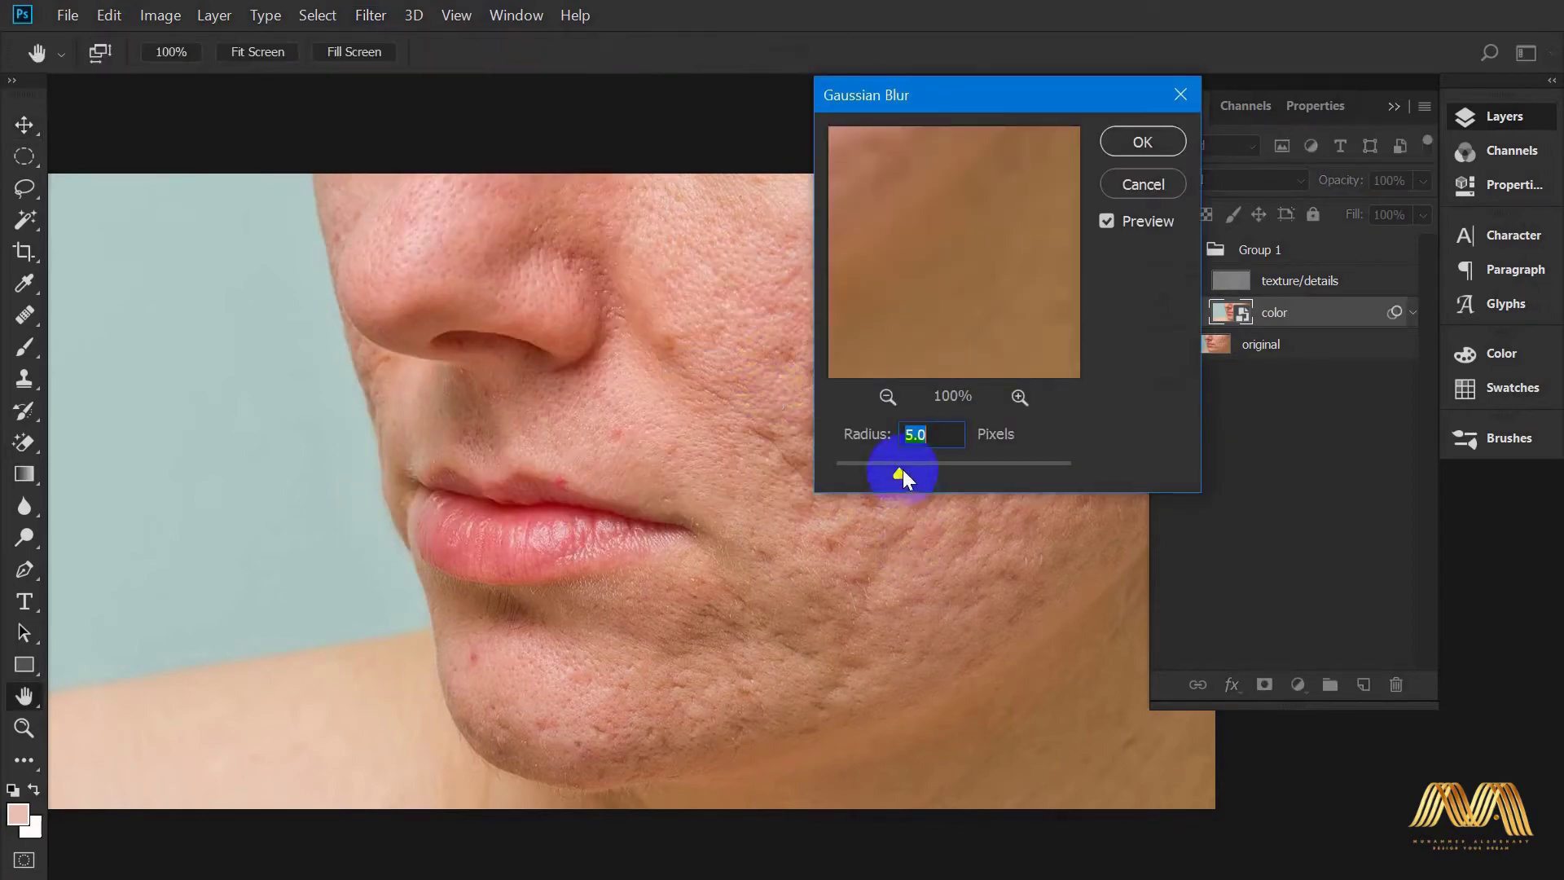
pyautogui.moveTo(902, 473); pyautogui.dragTo(945, 473)
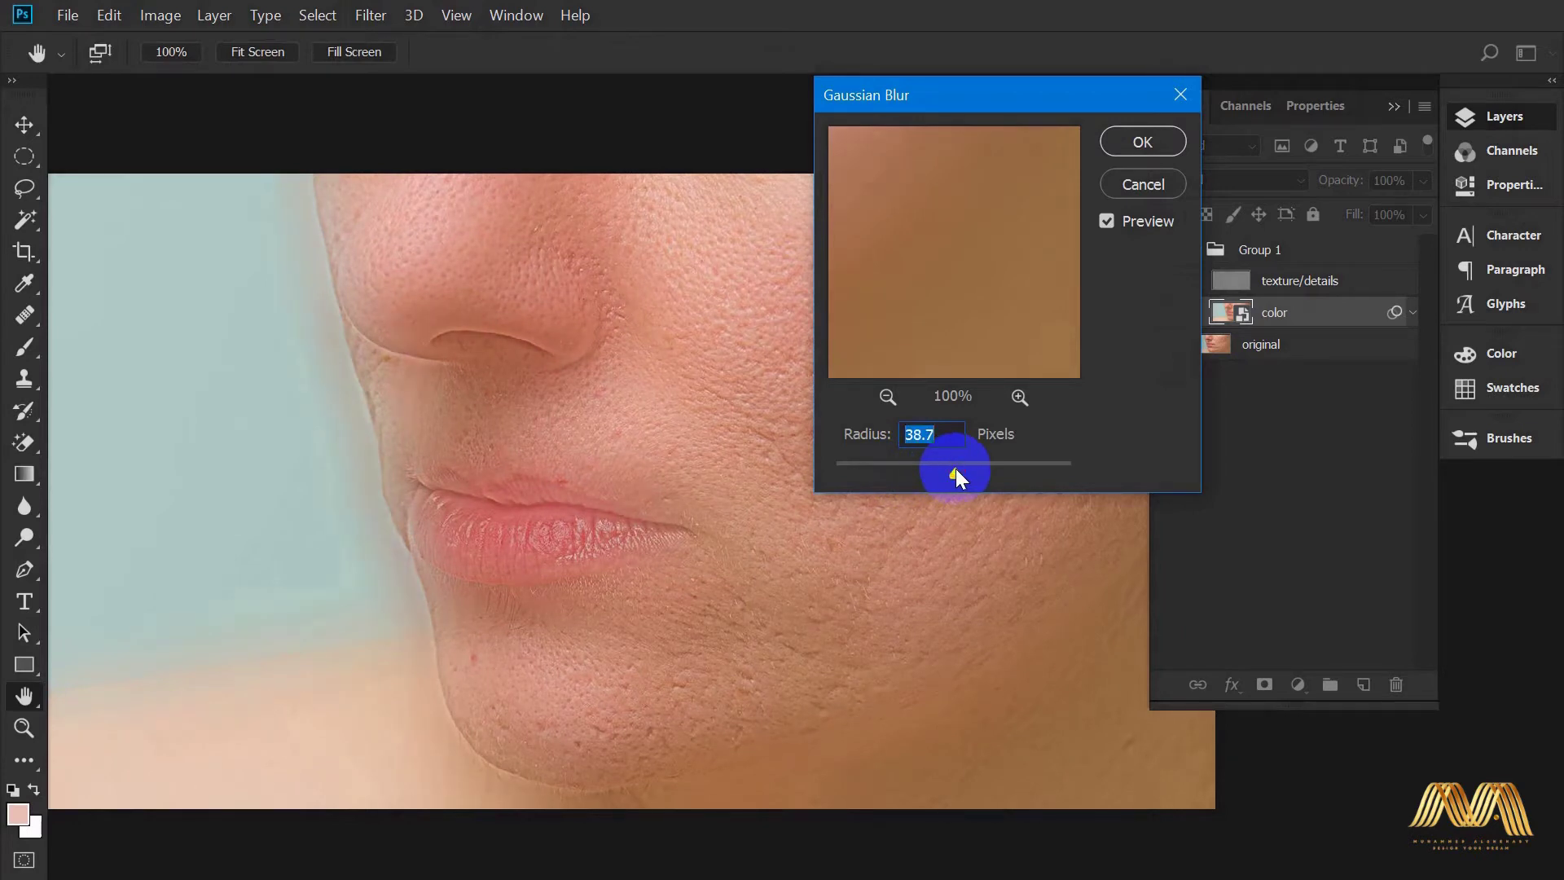
pyautogui.moveTo(965, 470); pyautogui.dragTo(958, 469)
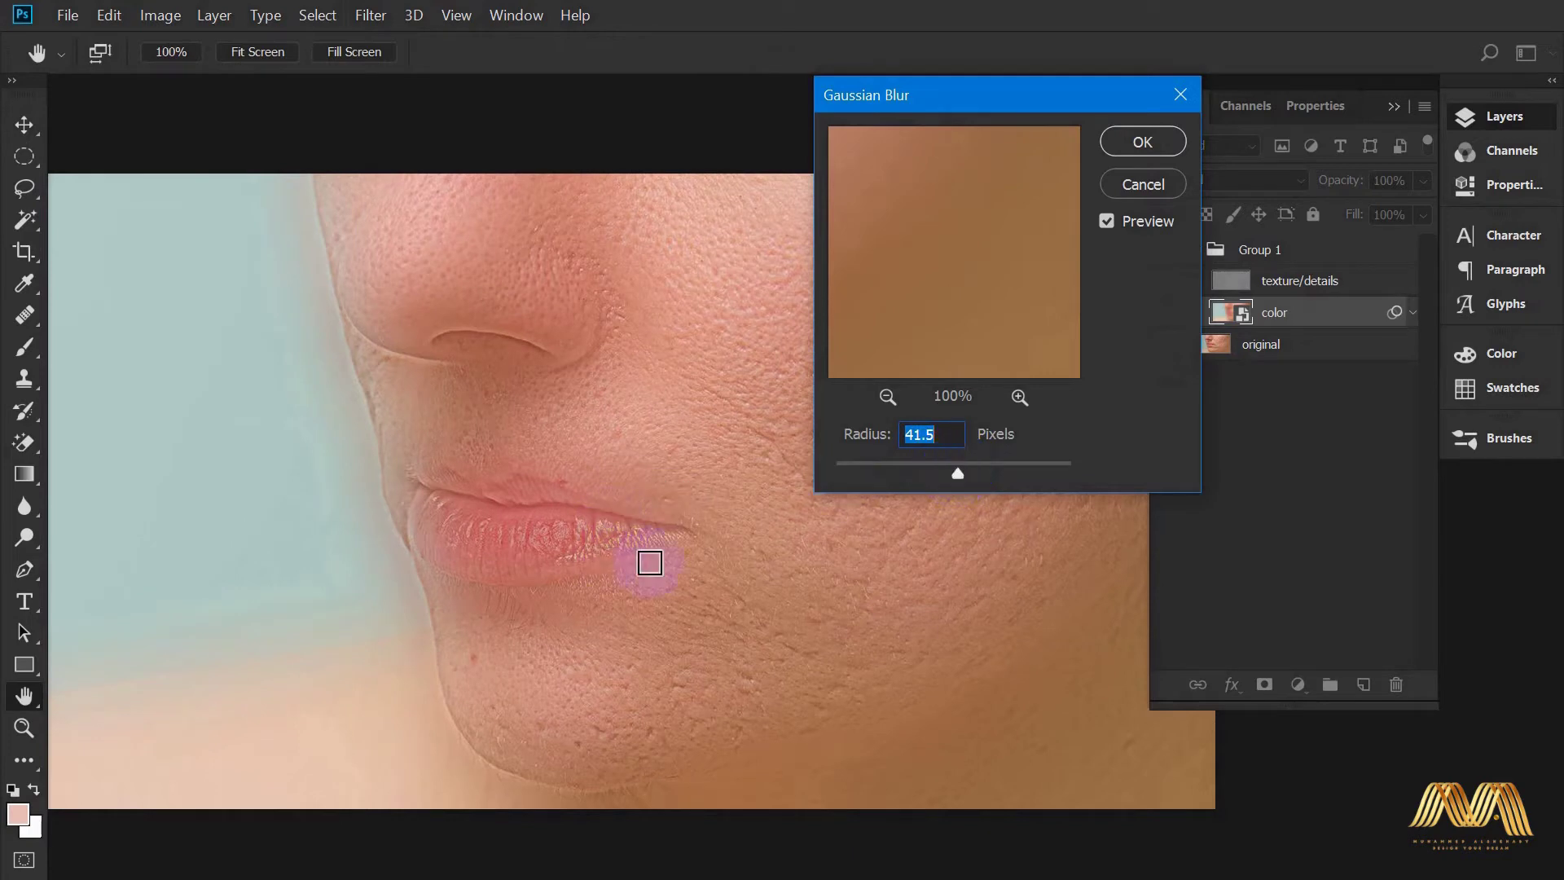
pyautogui.click(1142, 142)
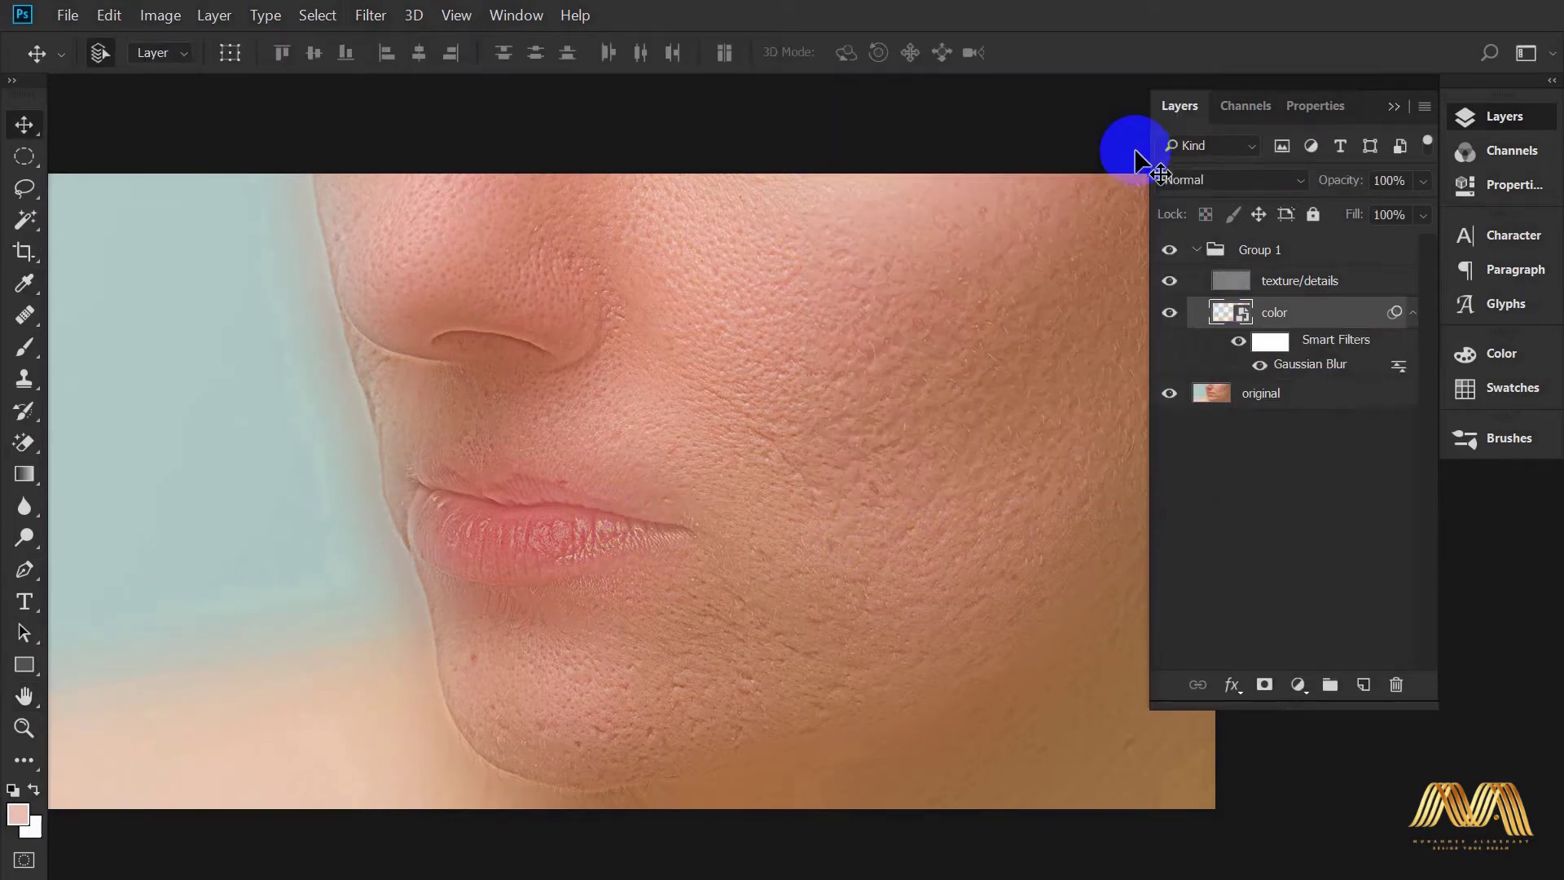
# Invert the Gaussian Blur smart-filter mask to black and switch to the Brush tool.
pyautogui.click(1258, 346)
pyautogui.hotkey('ctrl', 'i')
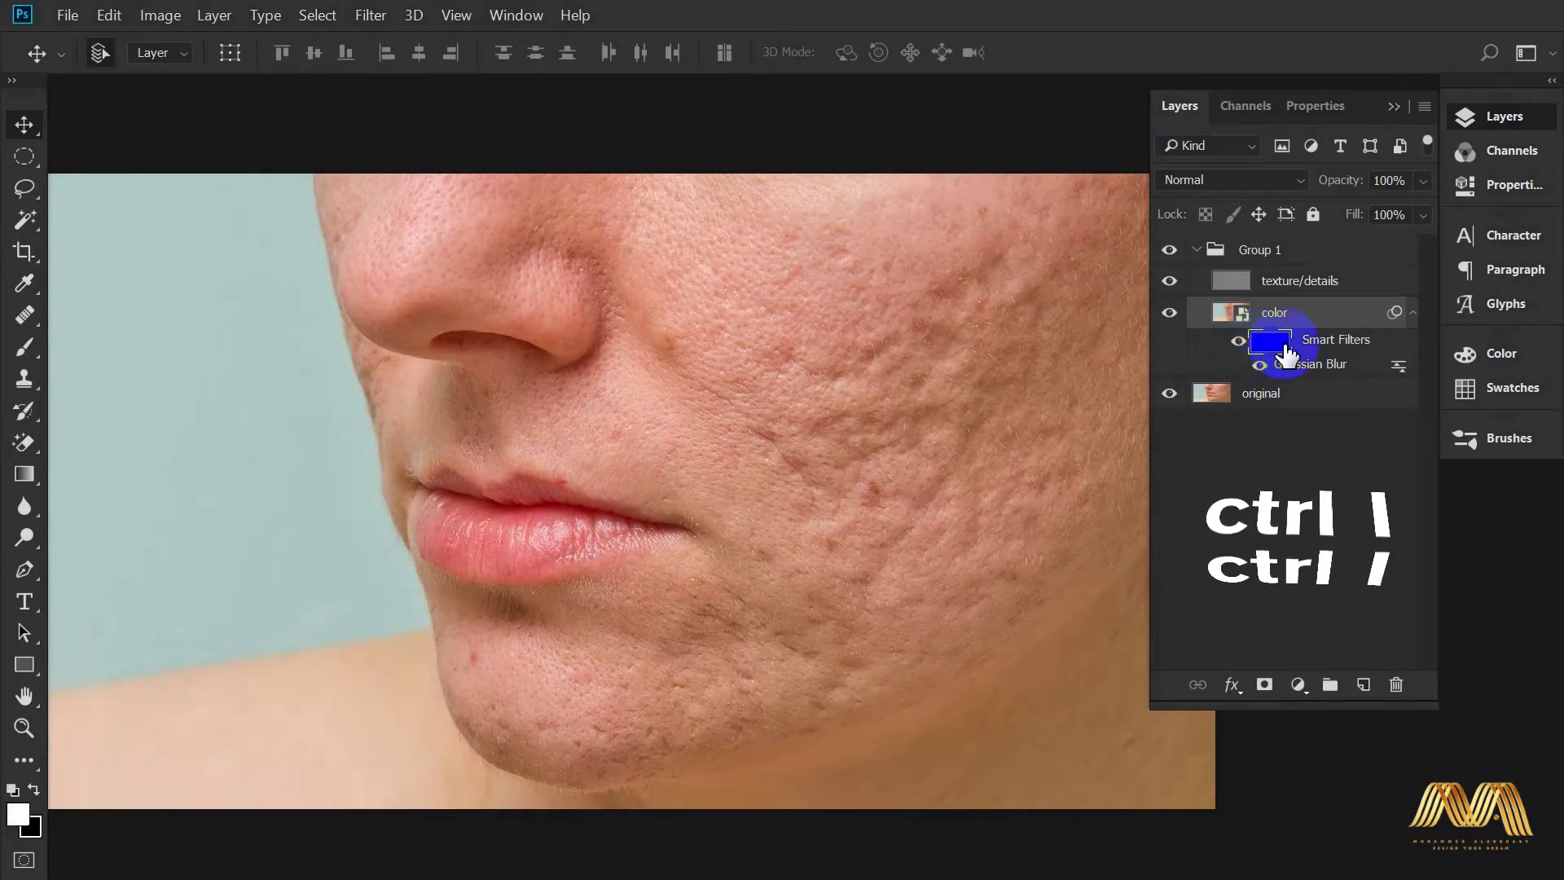
pyautogui.click(890, 376)
pyautogui.moveTo(890, 377); pyautogui.dragTo(863, 390)
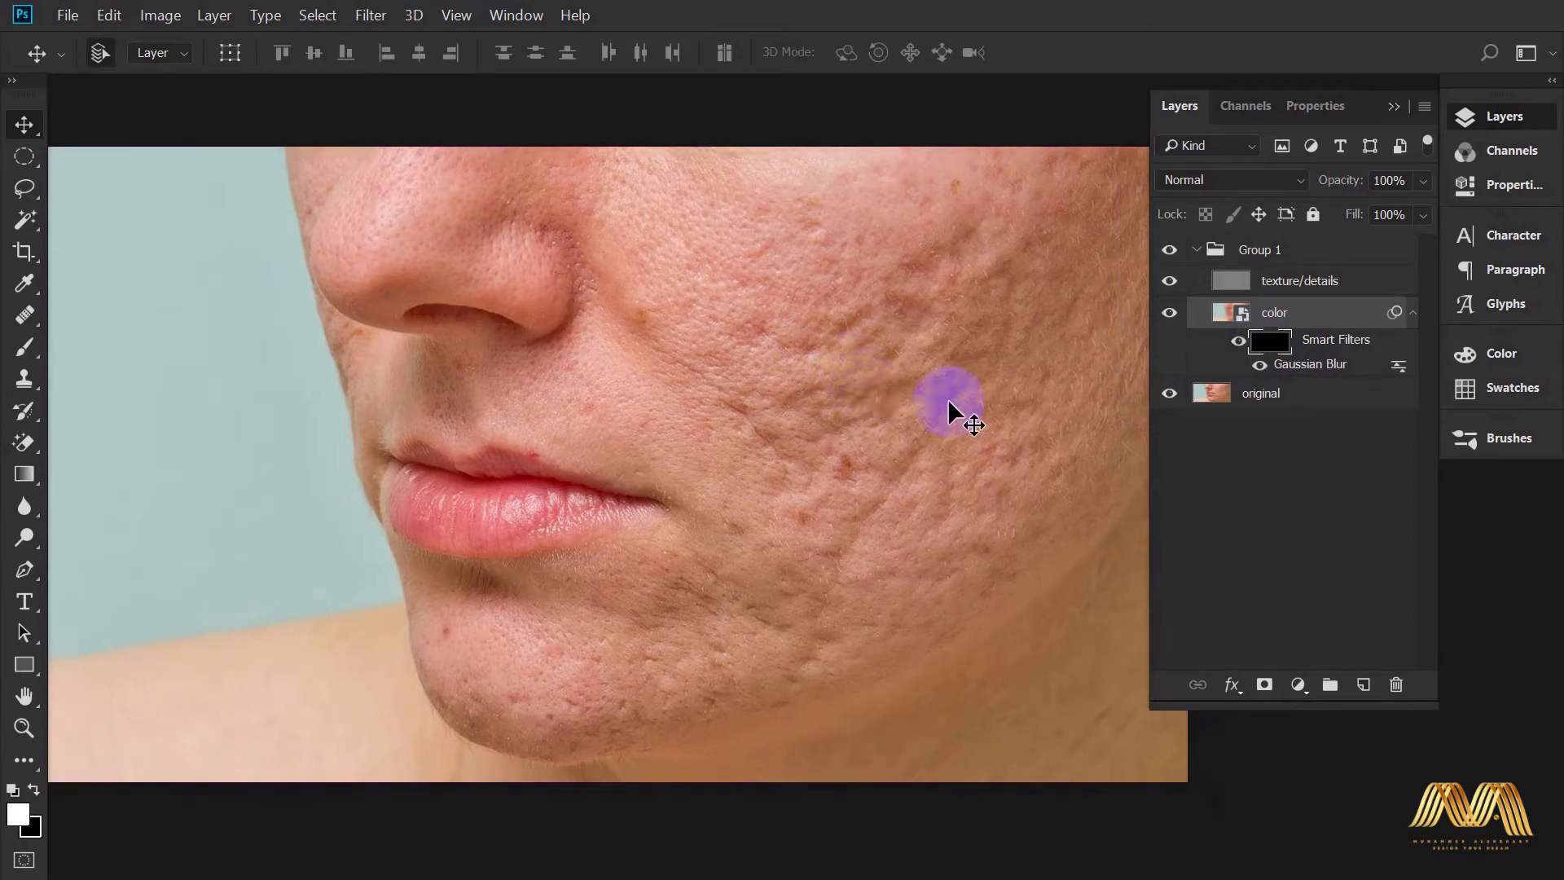
pyautogui.press('b')
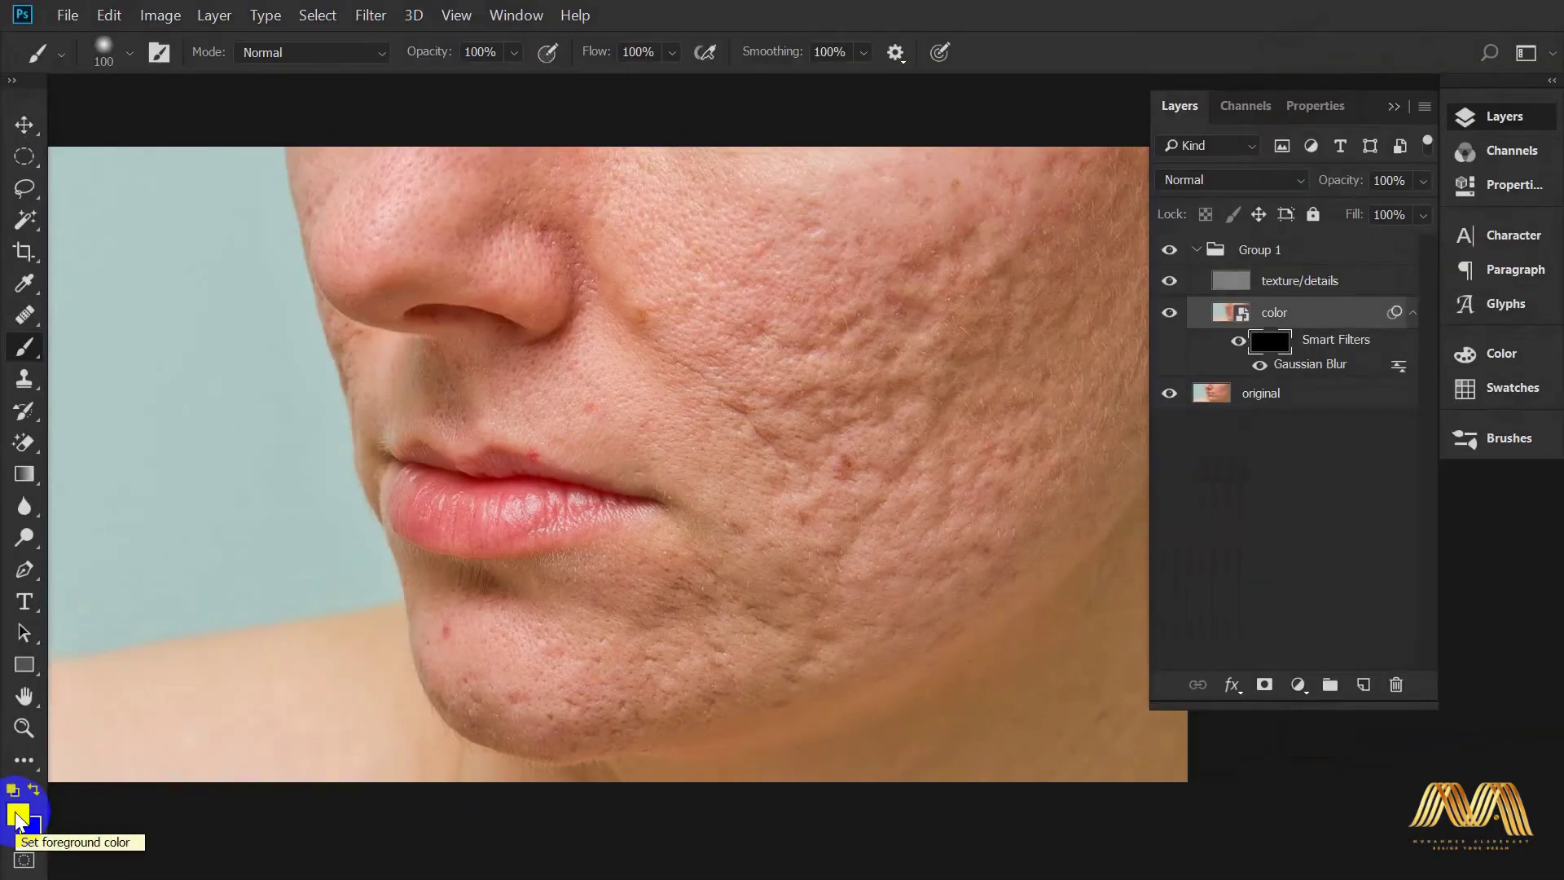
pyautogui.moveTo(756, 430)
pyautogui.mouseDown()
pyautogui.moveTo(810, 328)
pyautogui.moveTo(710, 329)
pyautogui.mouseUp()
# Paint the blur back over the cheek with a 150-pixel white brush.
pyautogui.press(']')
pyautogui.press(']')
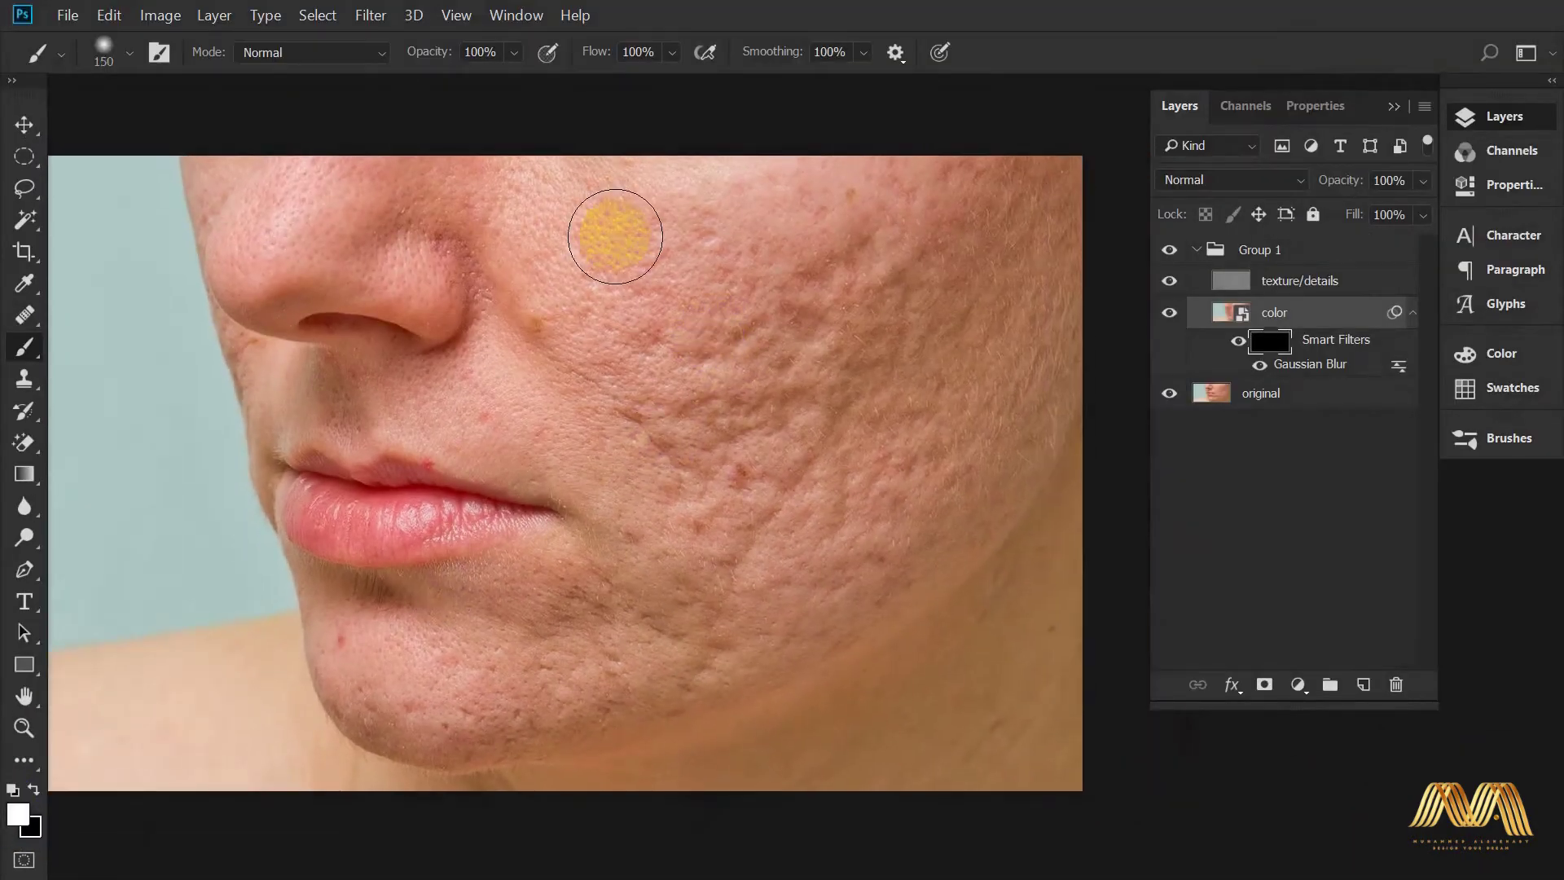
pyautogui.moveTo(549, 186)
pyautogui.mouseDown()
pyautogui.moveTo(733, 203)
pyautogui.moveTo(554, 265)
pyautogui.moveTo(587, 335)
pyautogui.moveTo(652, 338)
pyautogui.moveTo(705, 273)
pyautogui.moveTo(772, 282)
pyautogui.mouseUp()
pyautogui.moveTo(751, 217)
pyautogui.mouseDown()
pyautogui.moveTo(961, 198)
pyautogui.moveTo(831, 269)
pyautogui.moveTo(803, 321)
pyautogui.moveTo(660, 374)
pyautogui.moveTo(757, 381)
pyautogui.moveTo(1026, 183)
pyautogui.moveTo(883, 373)
pyautogui.moveTo(761, 454)
pyautogui.moveTo(981, 429)
pyautogui.moveTo(1008, 232)
pyautogui.moveTo(681, 261)
pyautogui.moveTo(541, 174)
pyautogui.moveTo(656, 432)
pyautogui.moveTo(565, 383)
pyautogui.moveTo(716, 478)
pyautogui.moveTo(566, 559)
pyautogui.moveTo(898, 547)
pyautogui.moveTo(1034, 399)
pyautogui.moveTo(771, 649)
pyautogui.moveTo(559, 691)
pyautogui.moveTo(599, 590)
pyautogui.moveTo(684, 600)
pyautogui.moveTo(625, 674)
pyautogui.moveTo(489, 719)
pyautogui.moveTo(408, 744)
pyautogui.moveTo(349, 708)
pyautogui.moveTo(418, 754)
pyautogui.moveTo(506, 726)
pyautogui.moveTo(364, 698)
pyautogui.moveTo(321, 646)
pyautogui.moveTo(375, 619)
pyautogui.mouseUp()
pyautogui.press(']')
pyautogui.press(']')
pyautogui.press('[')
pyautogui.press('[')
pyautogui.press('[')
pyautogui.press('[')
pyautogui.press('[')
pyautogui.press('[')
pyautogui.press('[')
pyautogui.press('[')
# Paint smoothing beside the lip corner, along the lower lip and chin, and under the nose.
pyautogui.moveTo(535, 566); pyautogui.dragTo(551, 571)
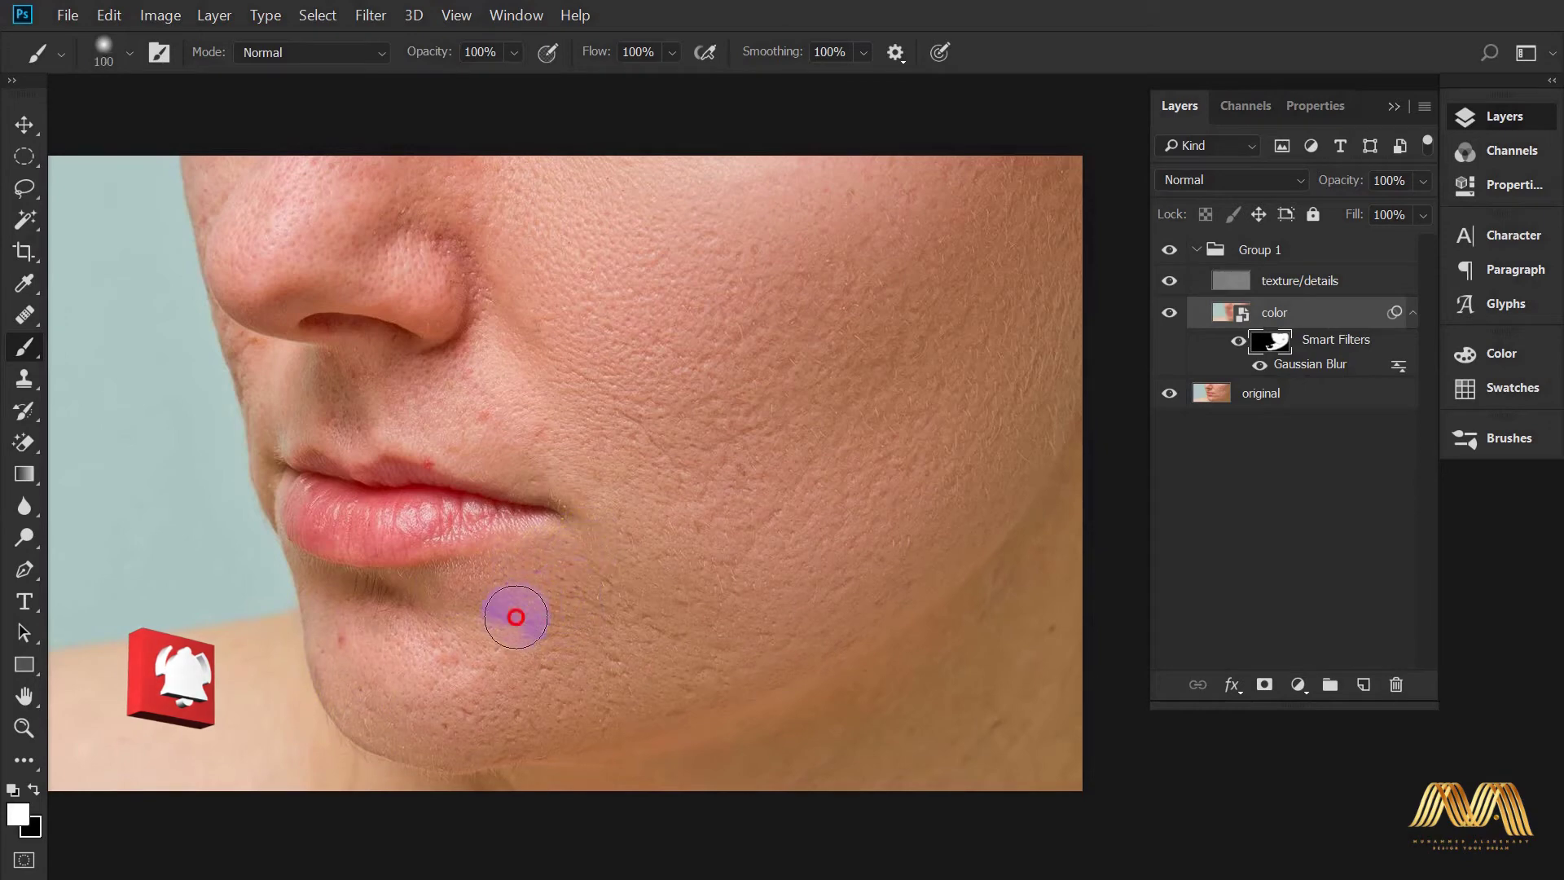
pyautogui.moveTo(549, 648); pyautogui.dragTo(646, 583)
pyautogui.press('[')
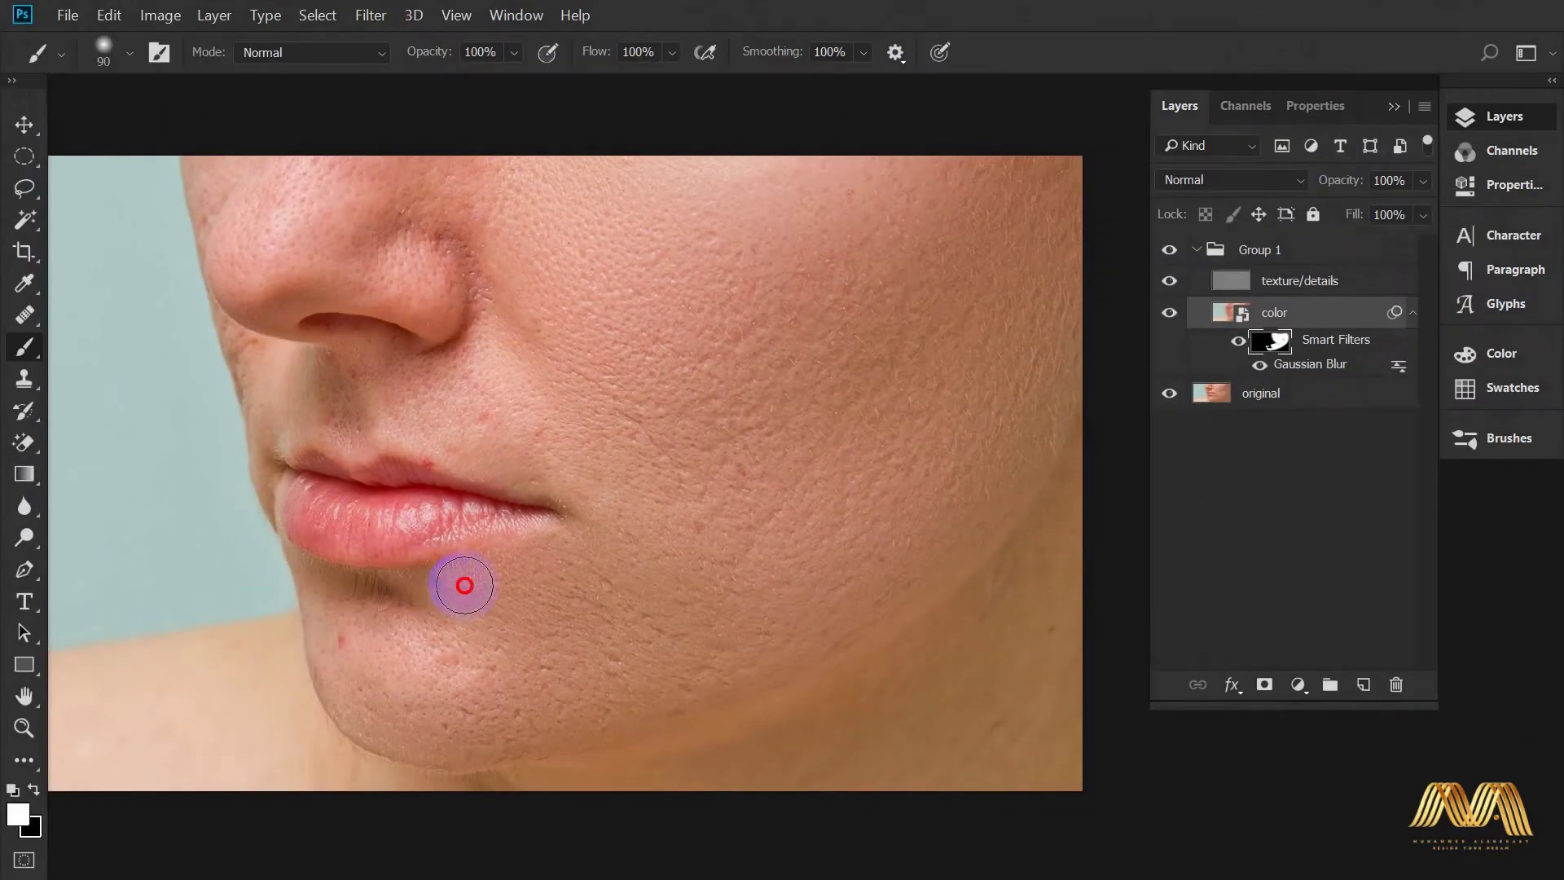
pyautogui.moveTo(486, 586)
pyautogui.mouseDown()
pyautogui.moveTo(353, 611)
pyautogui.moveTo(347, 589)
pyautogui.mouseUp()
pyautogui.press('[')
pyautogui.press('[')
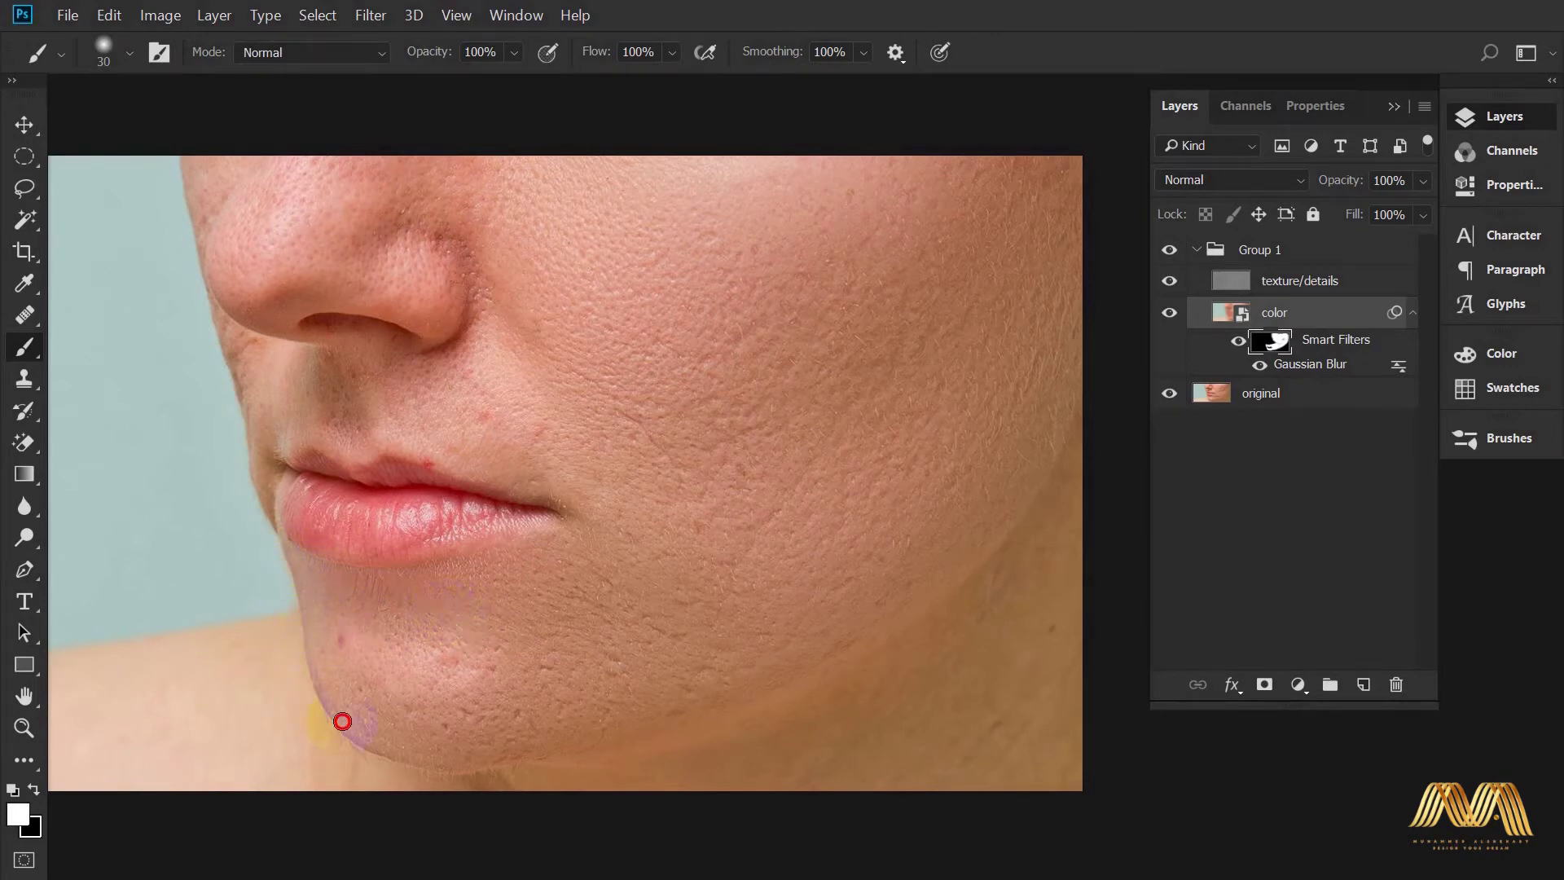
pyautogui.moveTo(351, 747)
pyautogui.mouseDown()
pyautogui.moveTo(507, 489)
pyautogui.moveTo(478, 348)
pyautogui.moveTo(418, 413)
pyautogui.mouseUp()
pyautogui.press(']')
pyautogui.press(']')
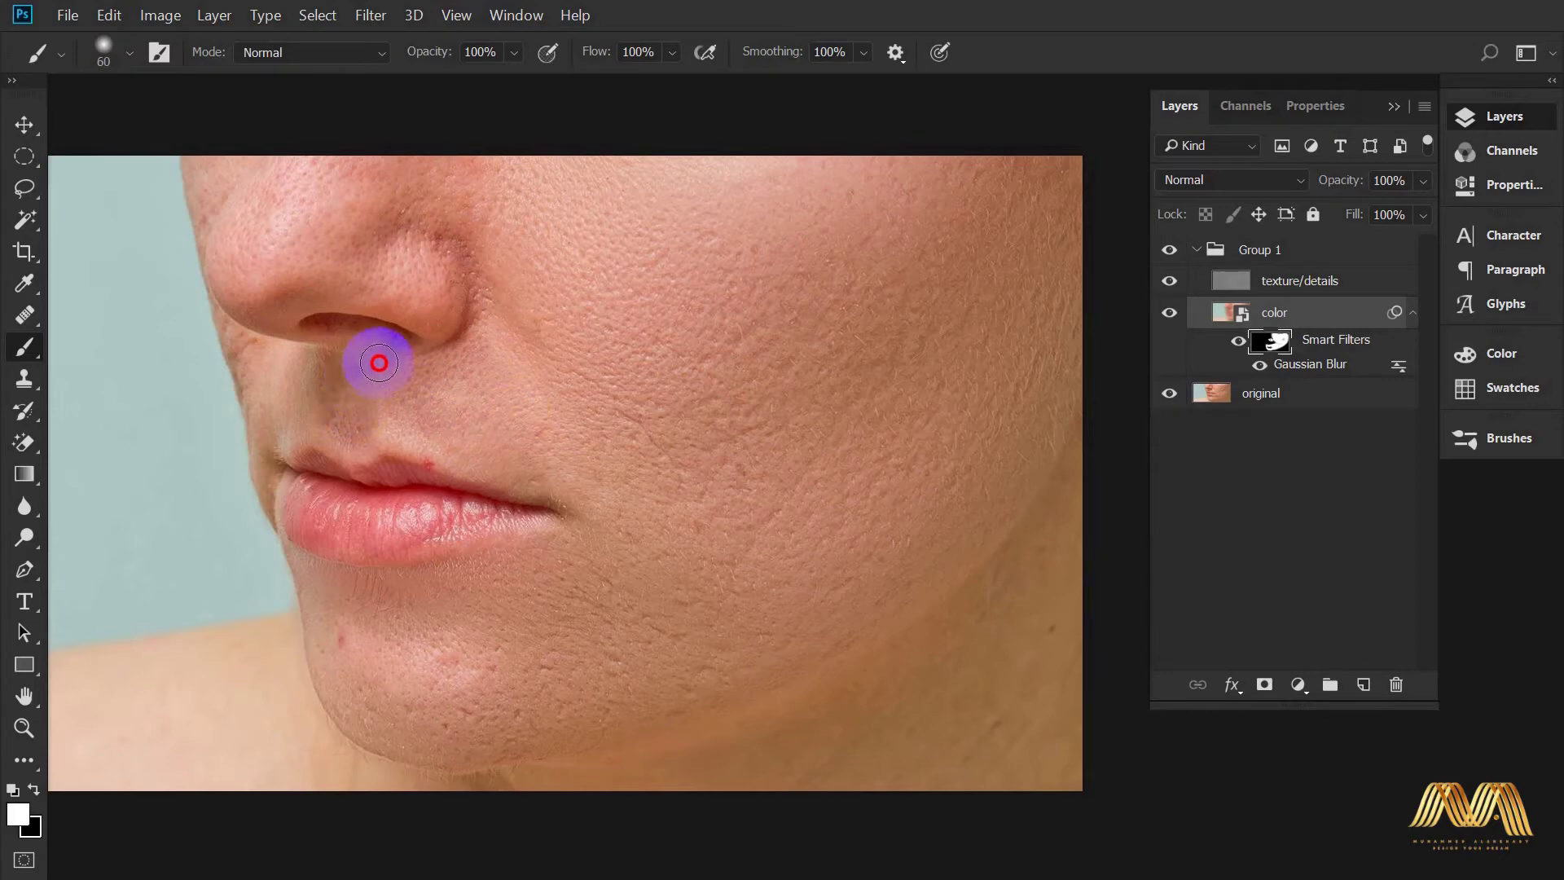
pyautogui.hscroll(-3, 367, 349)
pyautogui.press('r')
pyautogui.moveTo(600, 454)
pyautogui.mouseDown()
pyautogui.moveTo(792, 388)
pyautogui.moveTo(823, 352)
pyautogui.mouseUp()
pyautogui.scroll(3, 600, 408)
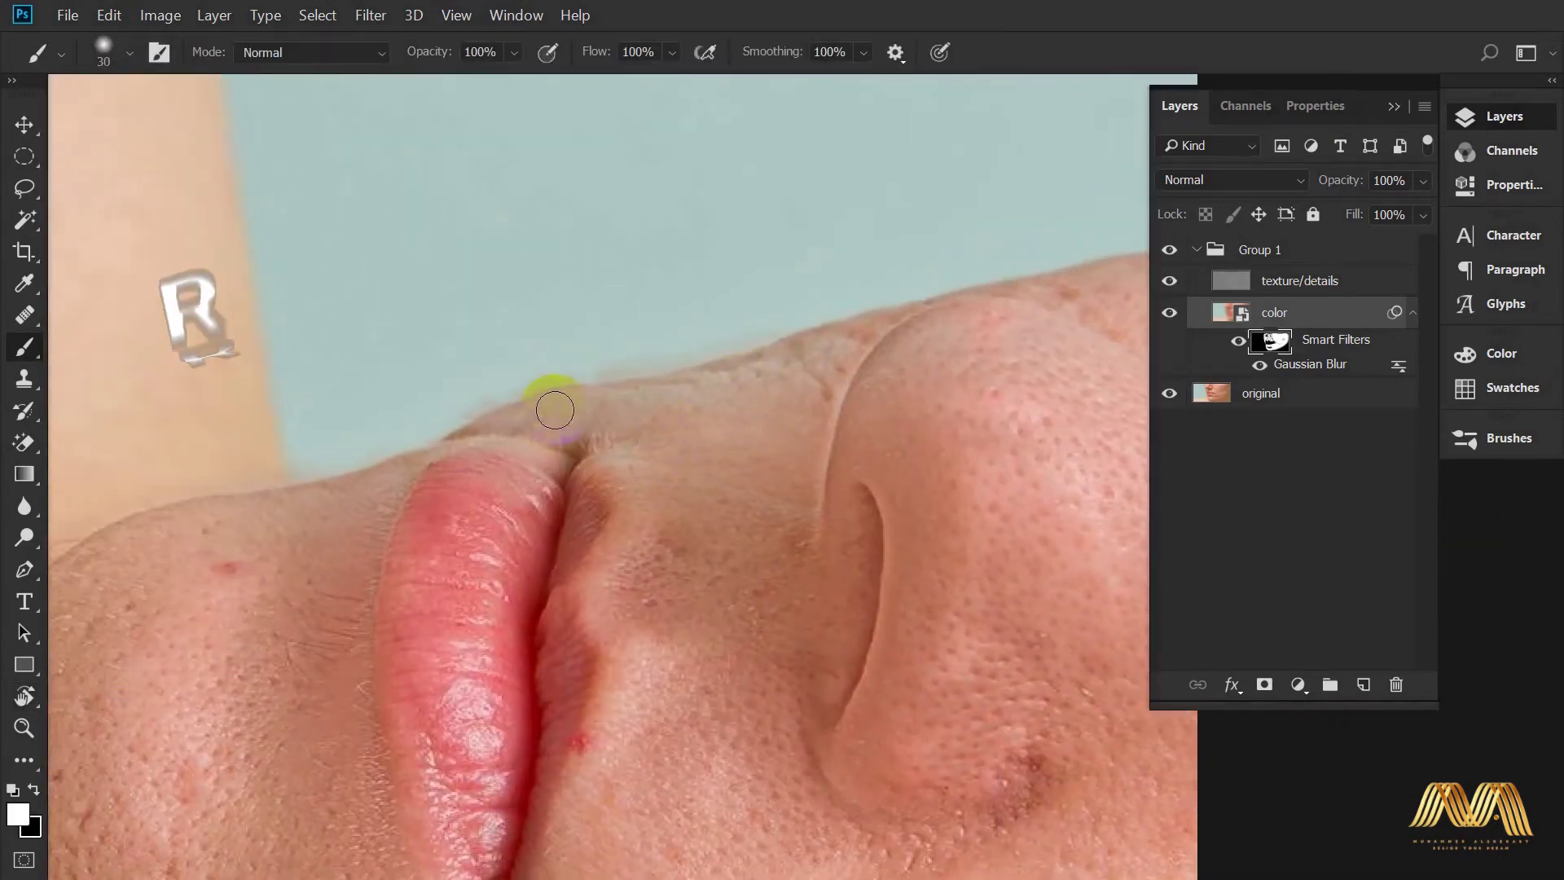
# Rotate and reset the canvas view, then return to the Brush at an adjusted size.
pyautogui.moveTo(482, 423)
pyautogui.mouseDown()
pyautogui.moveTo(833, 449)
pyautogui.moveTo(583, 464)
pyautogui.mouseUp()
pyautogui.scroll(-3, 583, 464)
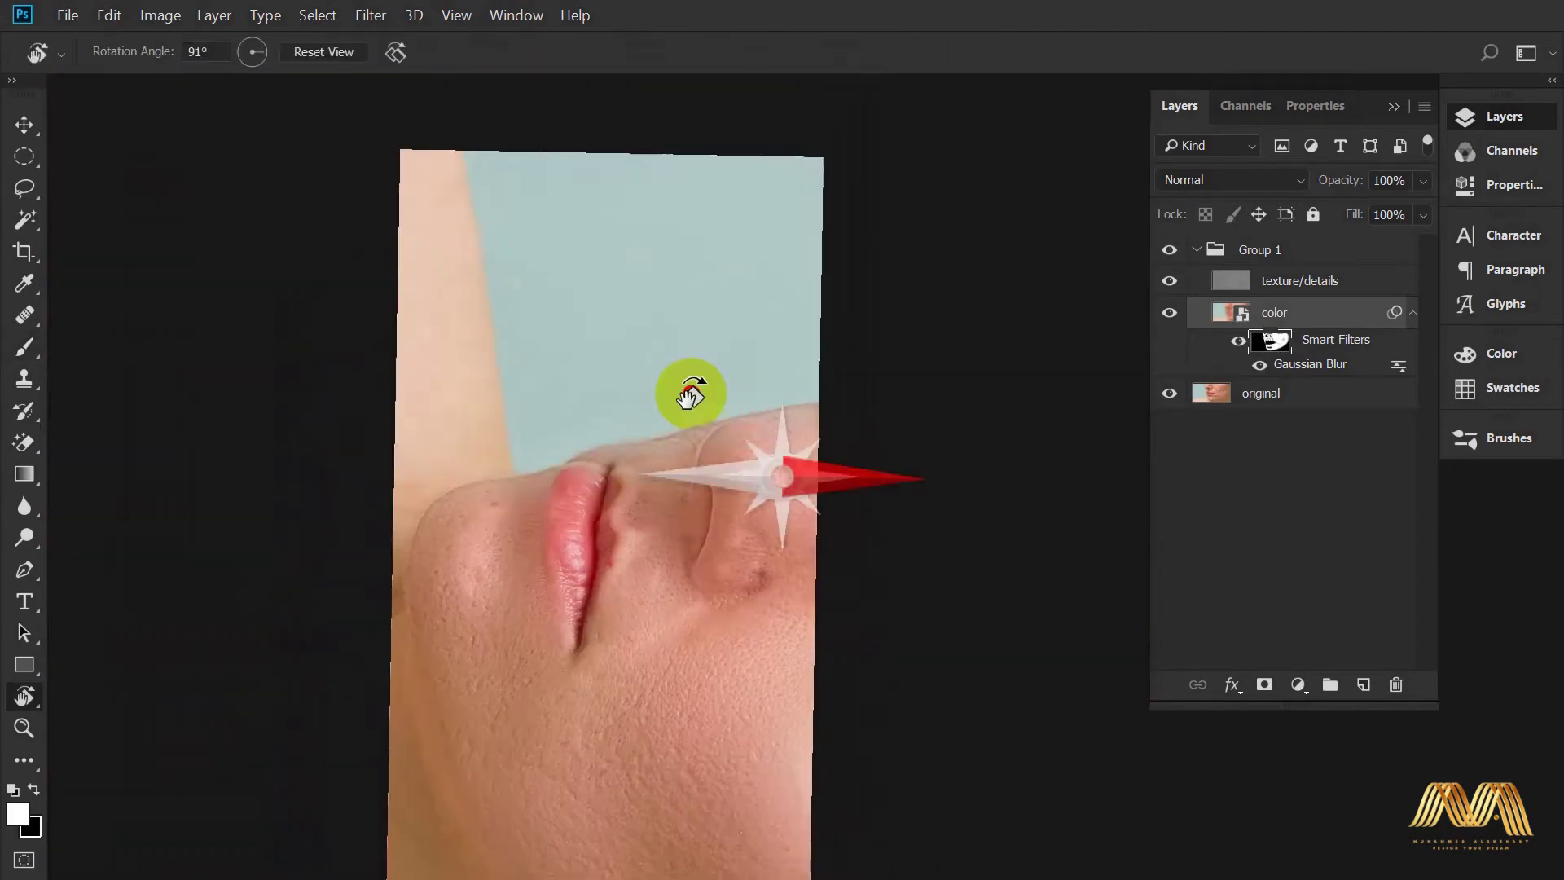
pyautogui.press('r')
pyautogui.moveTo(716, 478); pyautogui.dragTo(567, 653)
pyautogui.press('Escape')
pyautogui.press('b')
pyautogui.scroll(2, 891, 675)
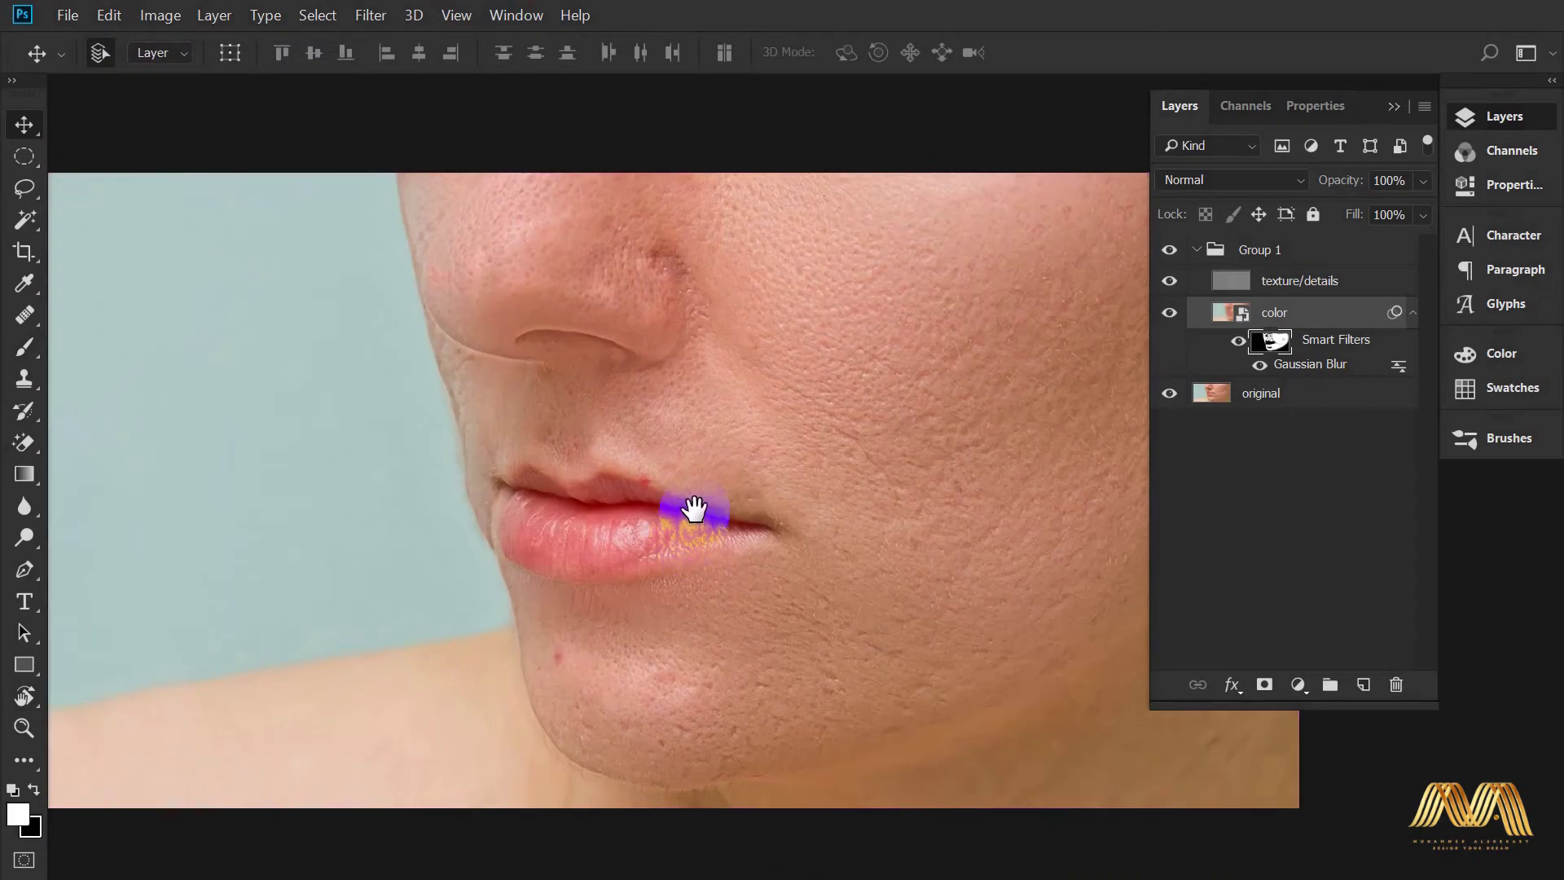
pyautogui.scroll(-2, 695, 510)
pyautogui.scroll(3, 966, 646)
pyautogui.scroll(-2, 766, 598)
pyautogui.click(725, 555)
pyautogui.press(']')
pyautogui.press(']')
pyautogui.press(']')
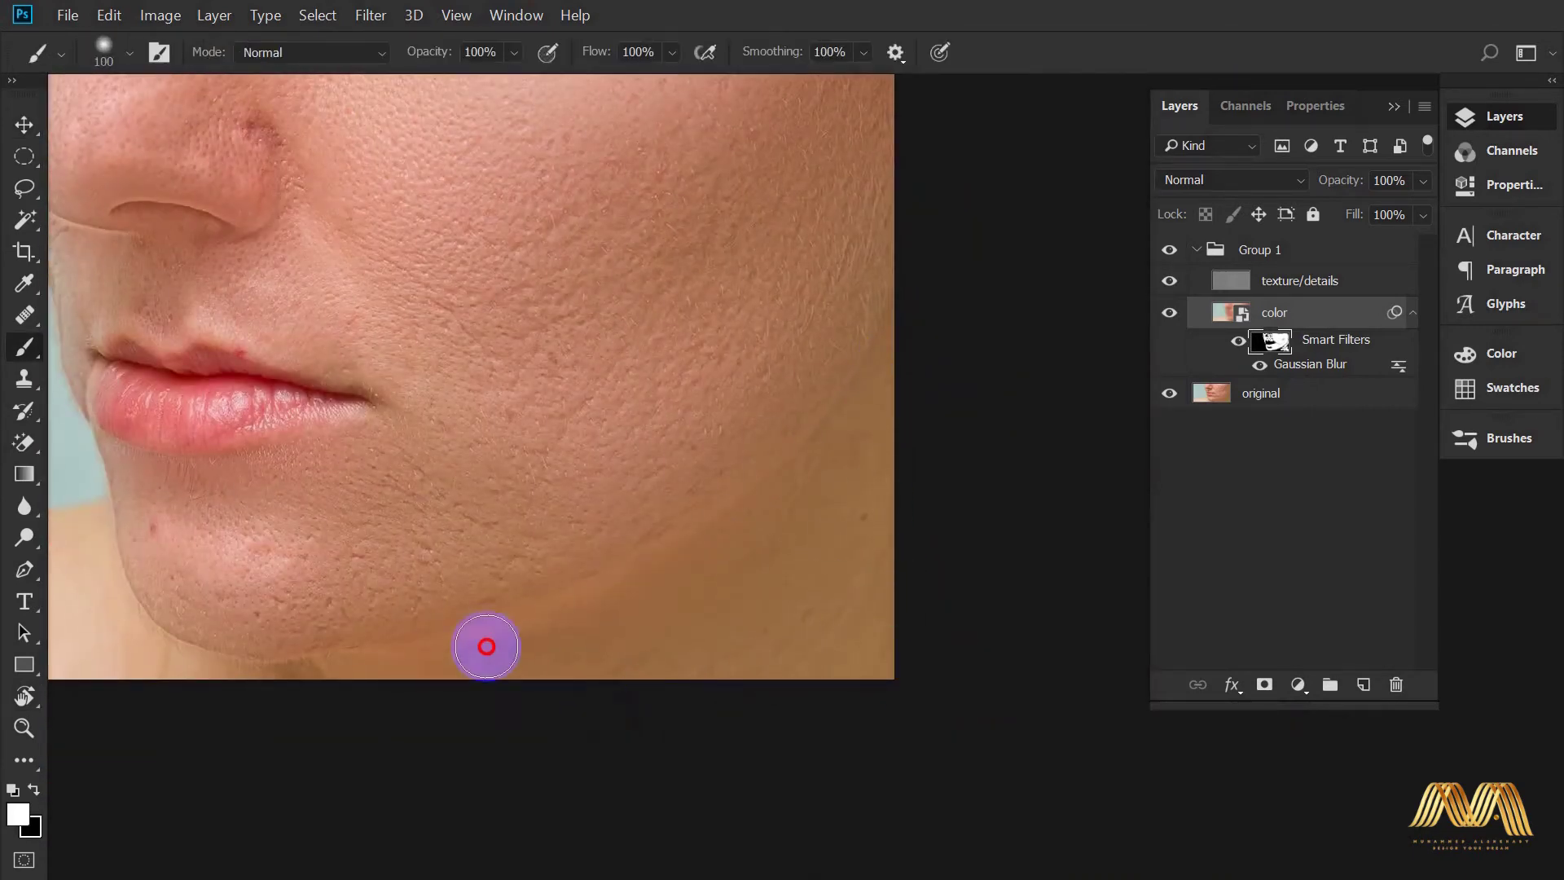
pyautogui.press('[')
pyautogui.press('[')
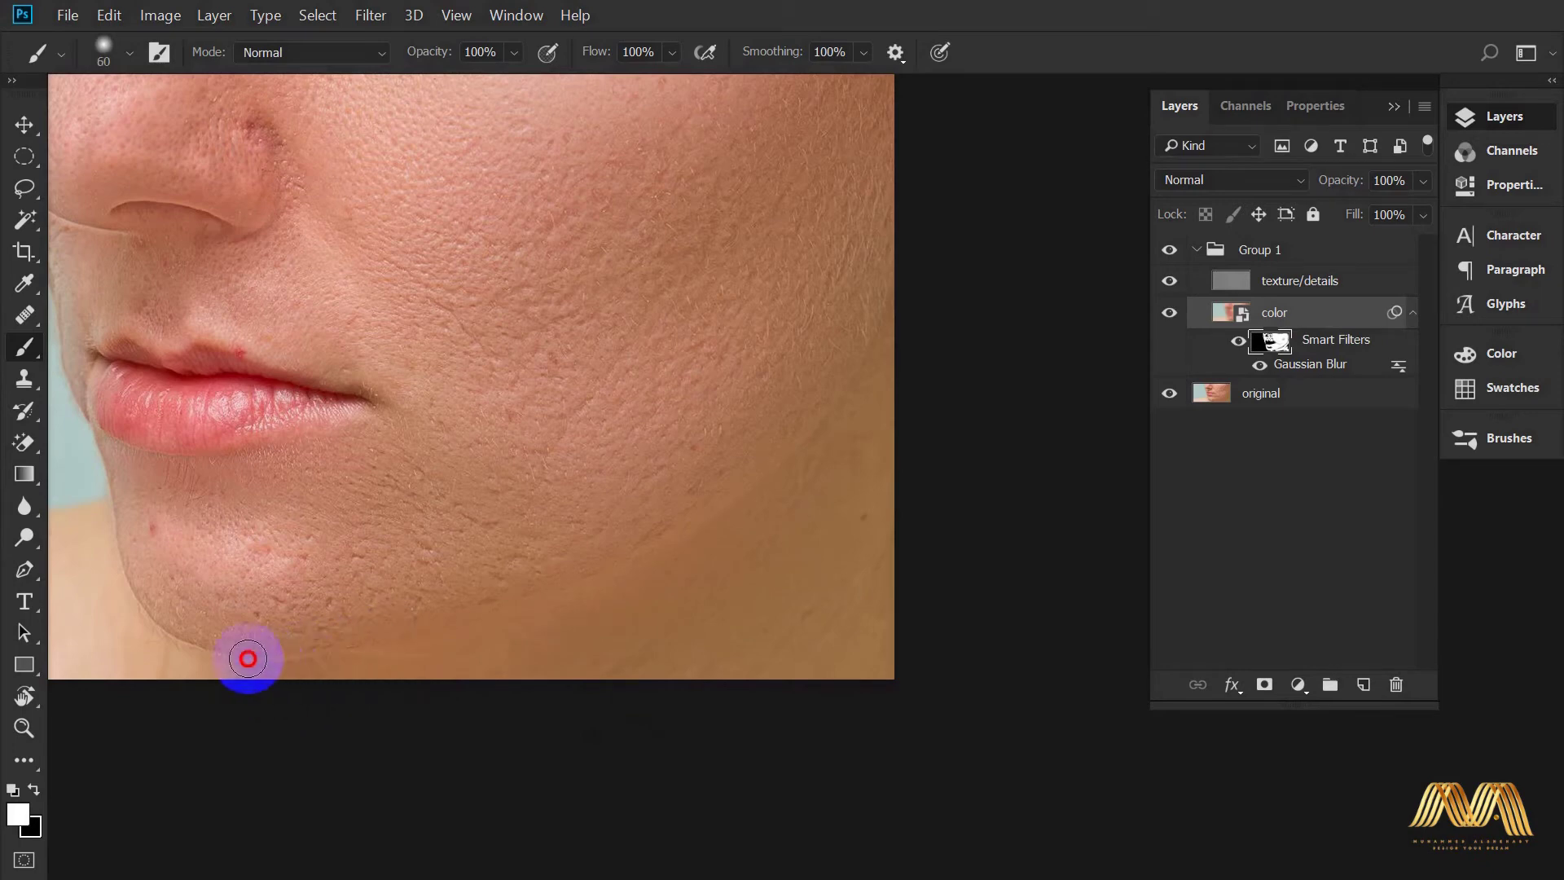
# Paint the blur across the lower jaw and chin, then zoom out to the whole image.
pyautogui.moveTo(329, 671); pyautogui.dragTo(638, 701)
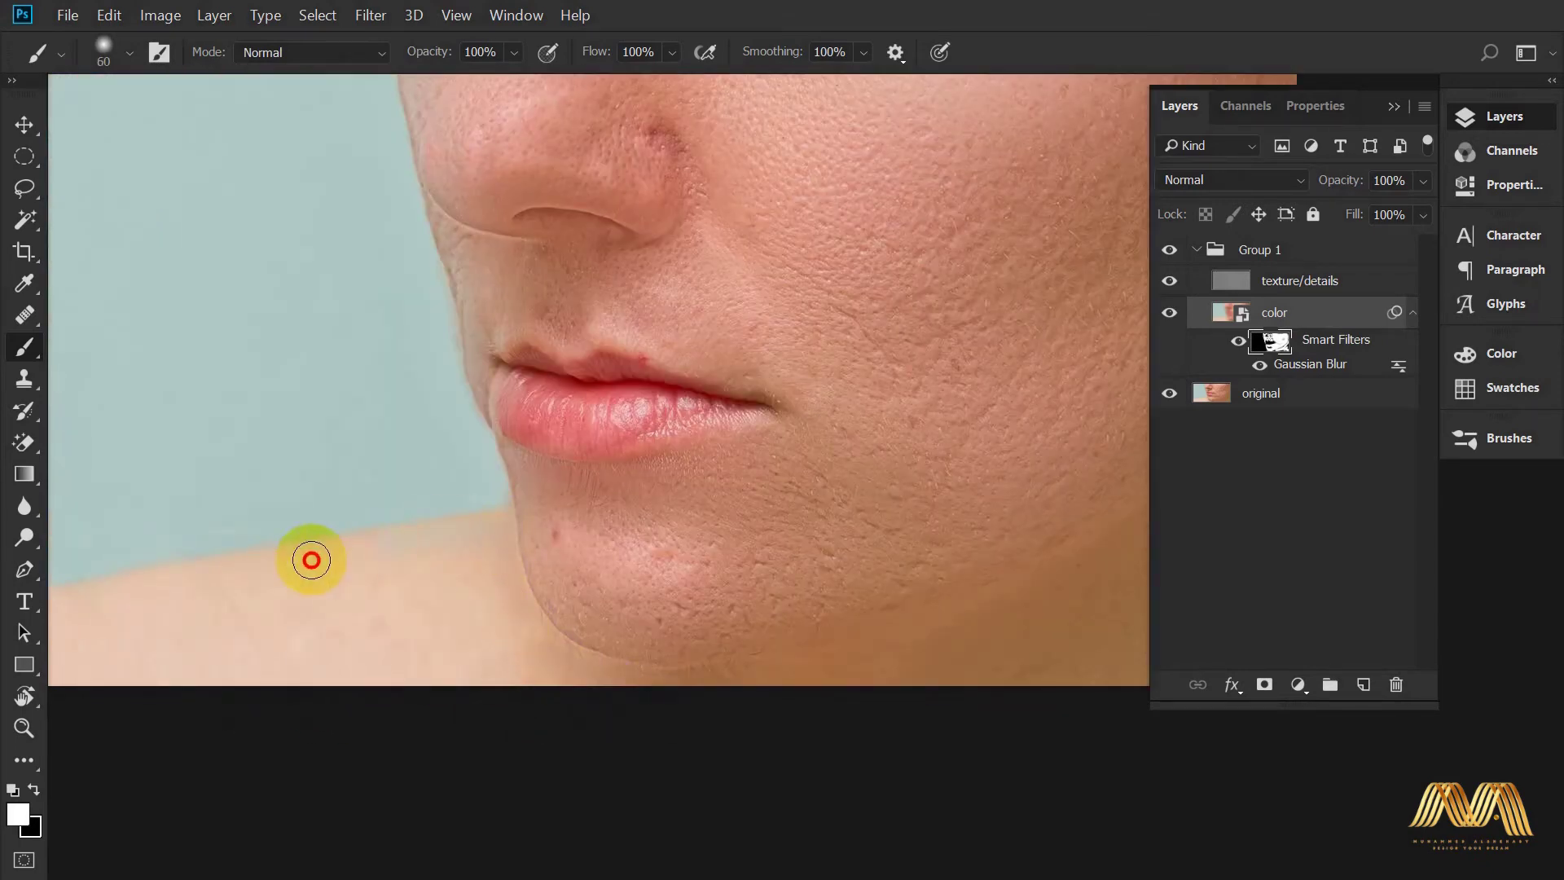
pyautogui.moveTo(350, 548); pyautogui.dragTo(503, 531)
pyautogui.moveTo(192, 615); pyautogui.dragTo(690, 564)
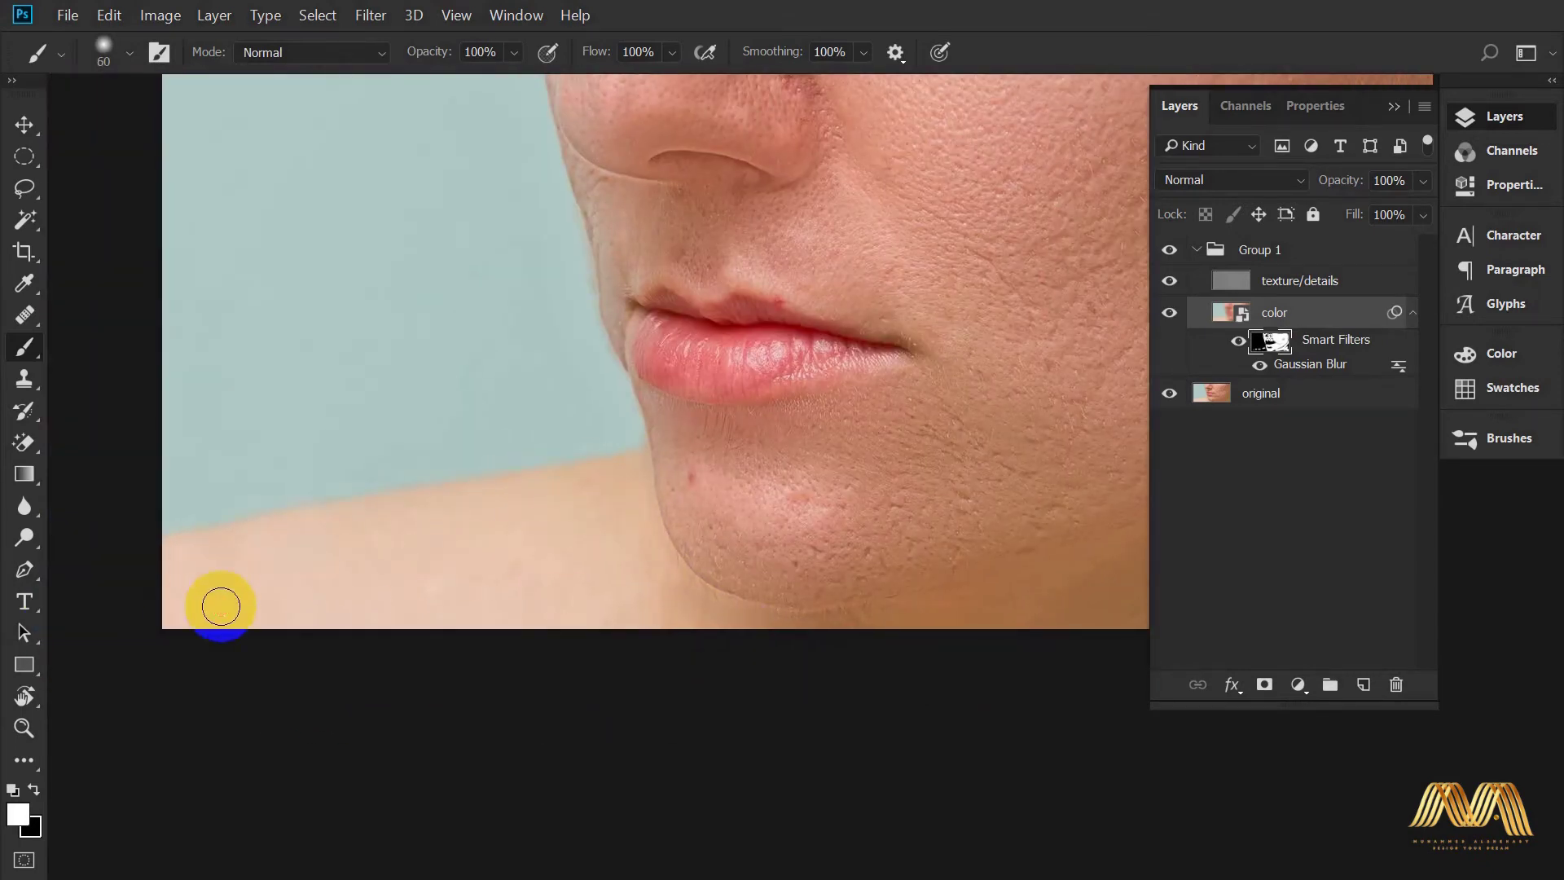
pyautogui.press('v')
pyautogui.hotkey('ctrl', '-')
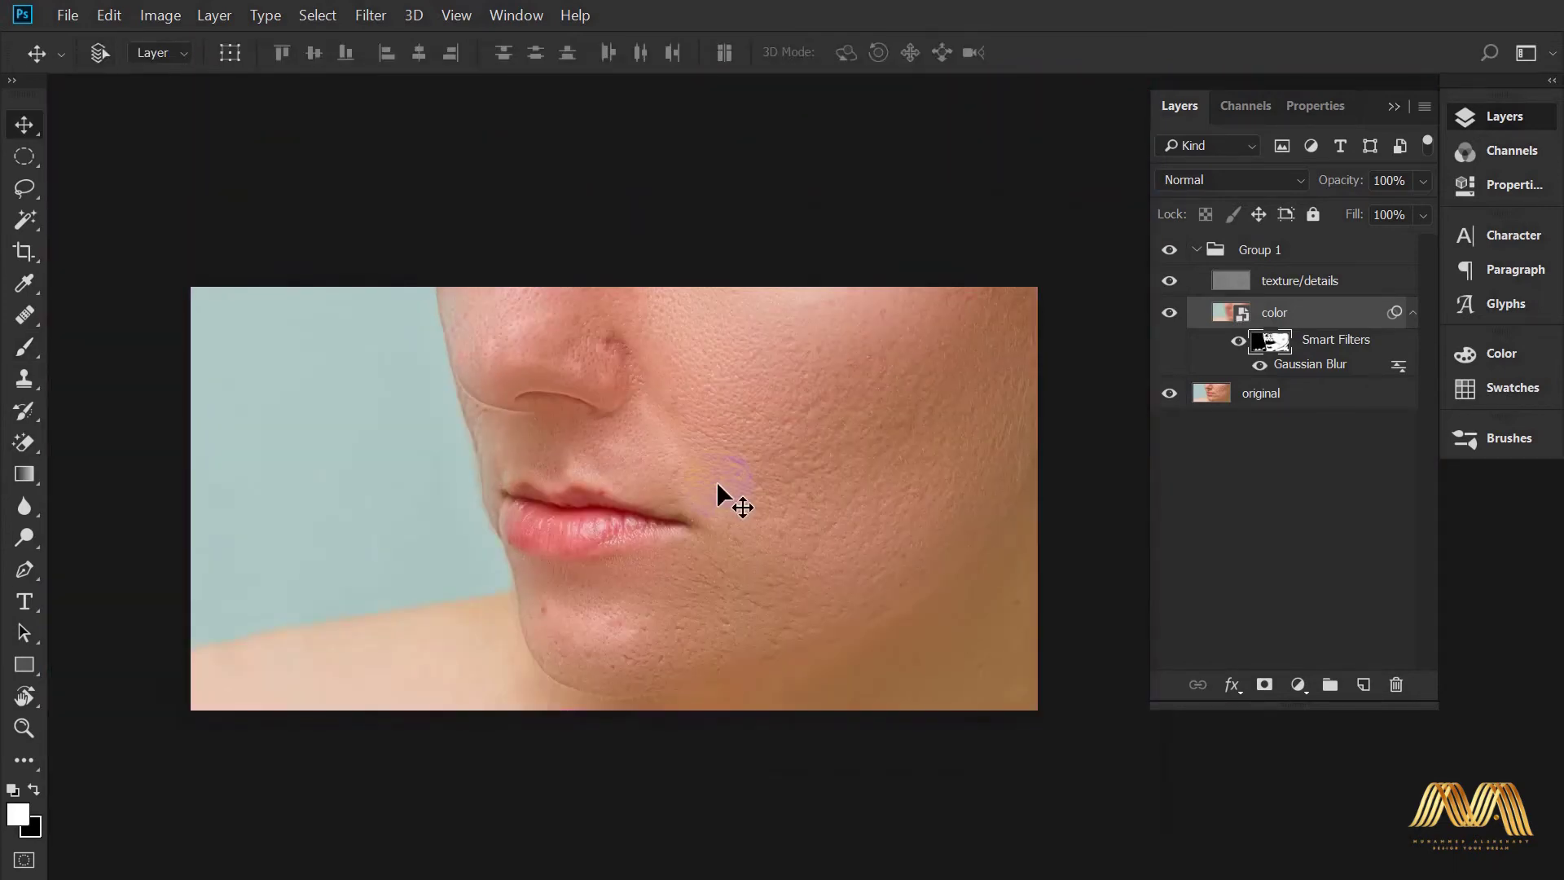
pyautogui.rightClick(1036, 571)
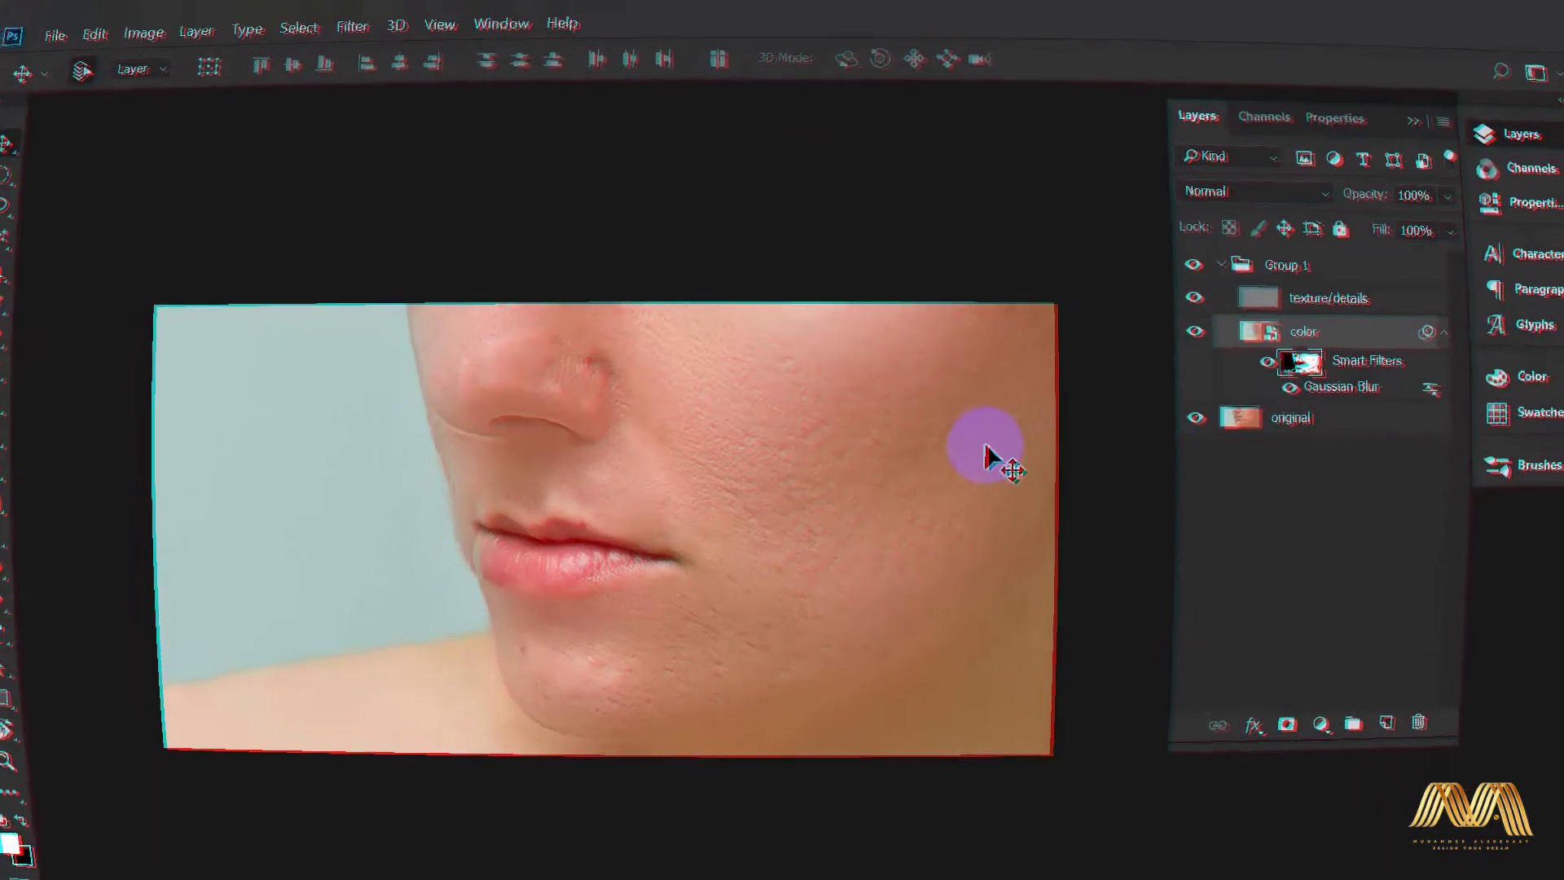
# Duplicate the original layer, move the copy to the top of Group 1, and name it texture 2.
pyautogui.click(1273, 399)
pyautogui.hotkey('ctrl', 'j')
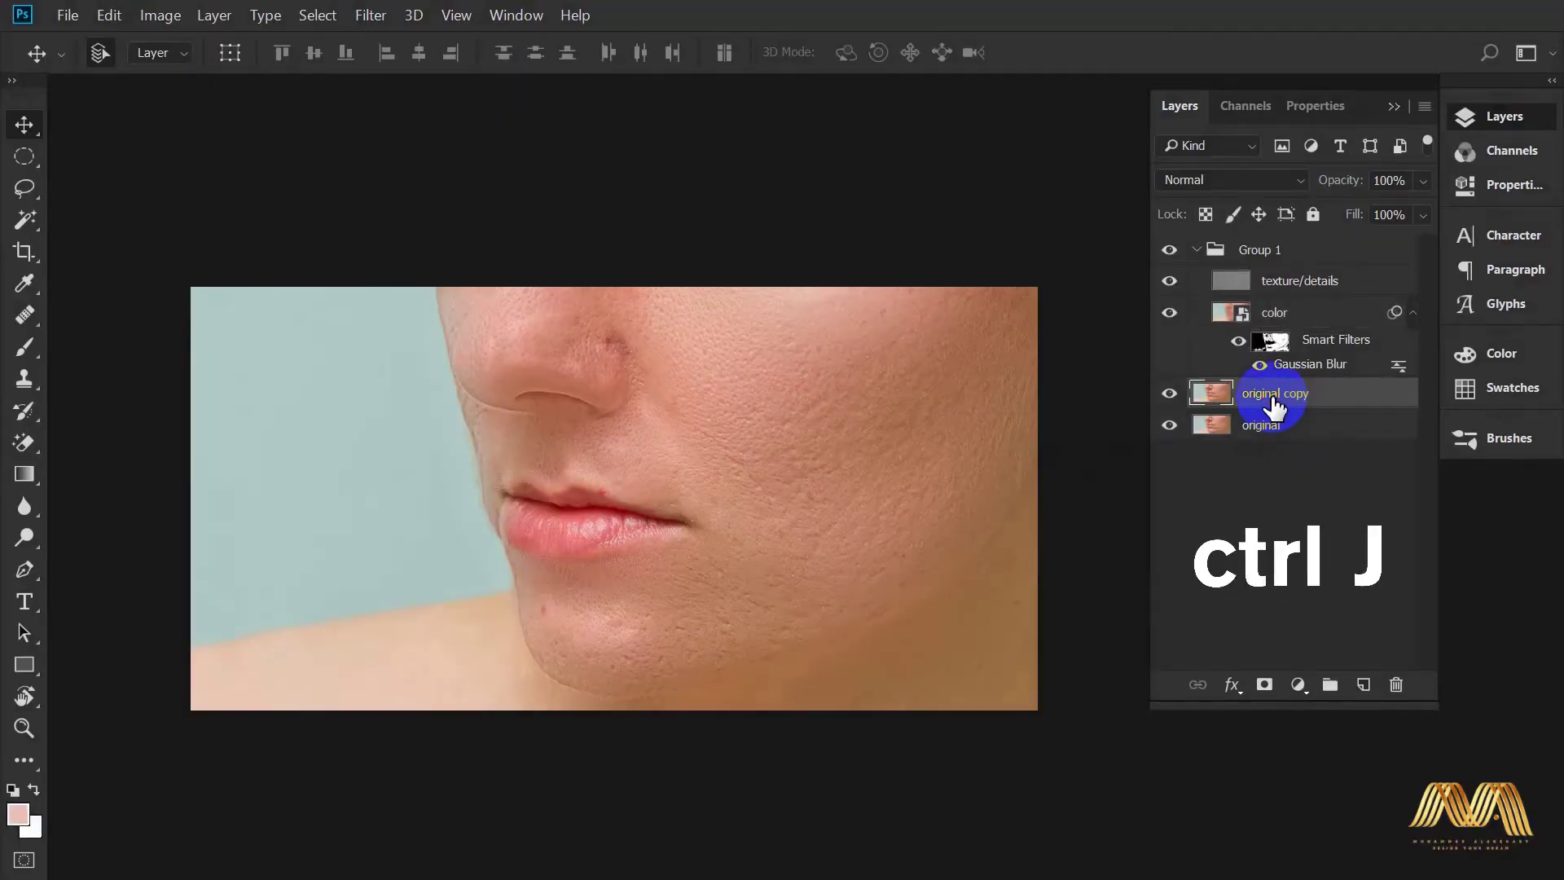
pyautogui.moveTo(1273, 404)
pyautogui.mouseDown()
pyautogui.moveTo(1281, 271)
pyautogui.moveTo(1295, 280)
pyautogui.mouseUp()
pyautogui.doubleClick(1281, 282)
pyautogui.write('texture 2')
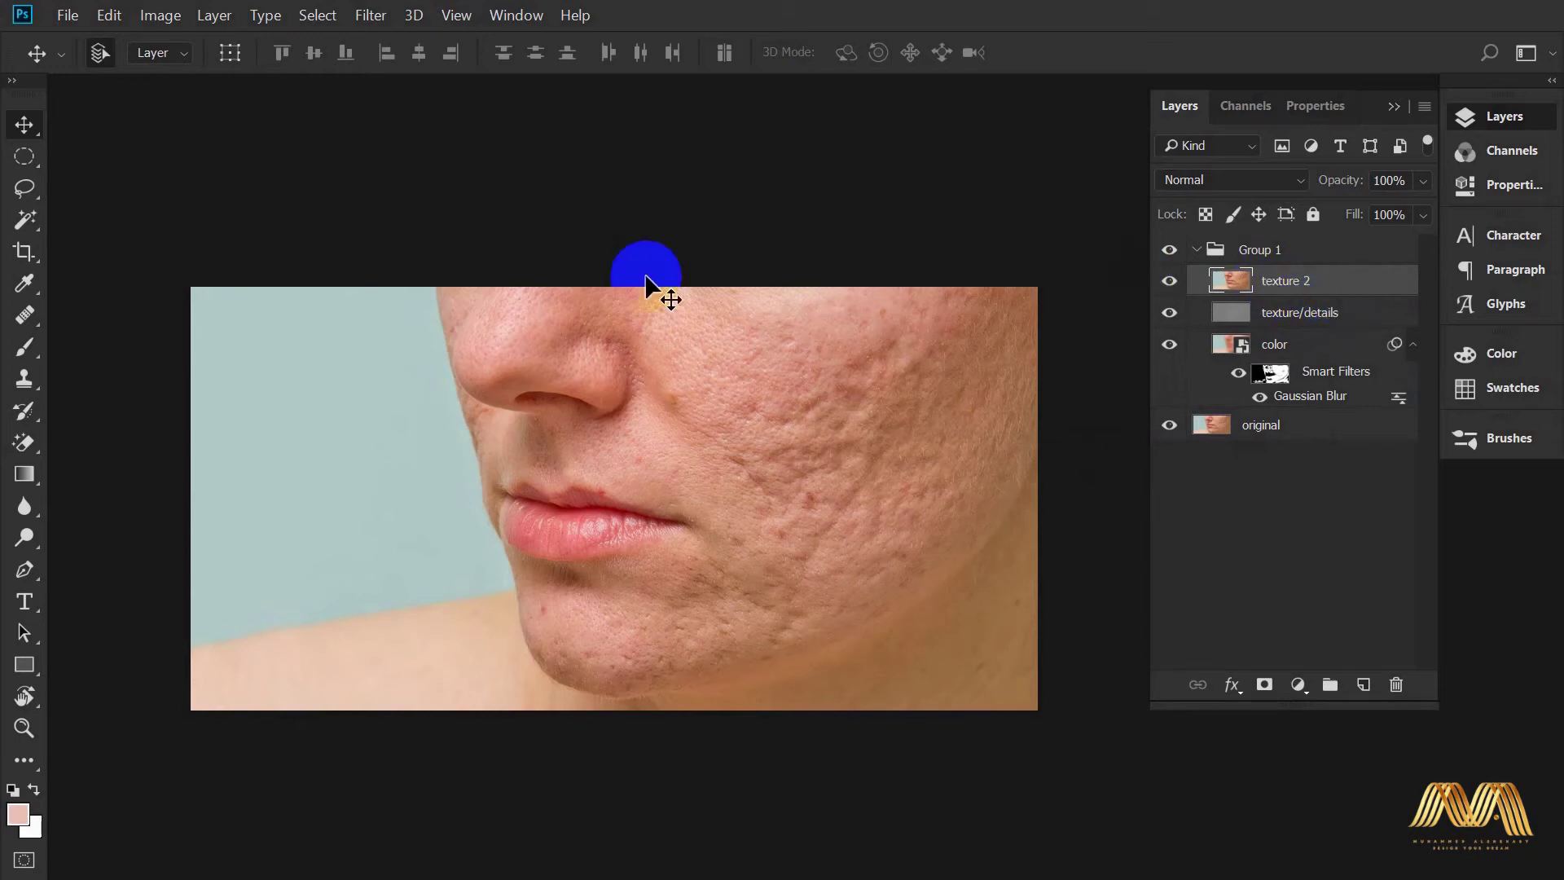
# Desaturate texture 2 to grey and convert it to a smart object.
pyautogui.click(162, 18)
pyautogui.moveTo(195, 71)
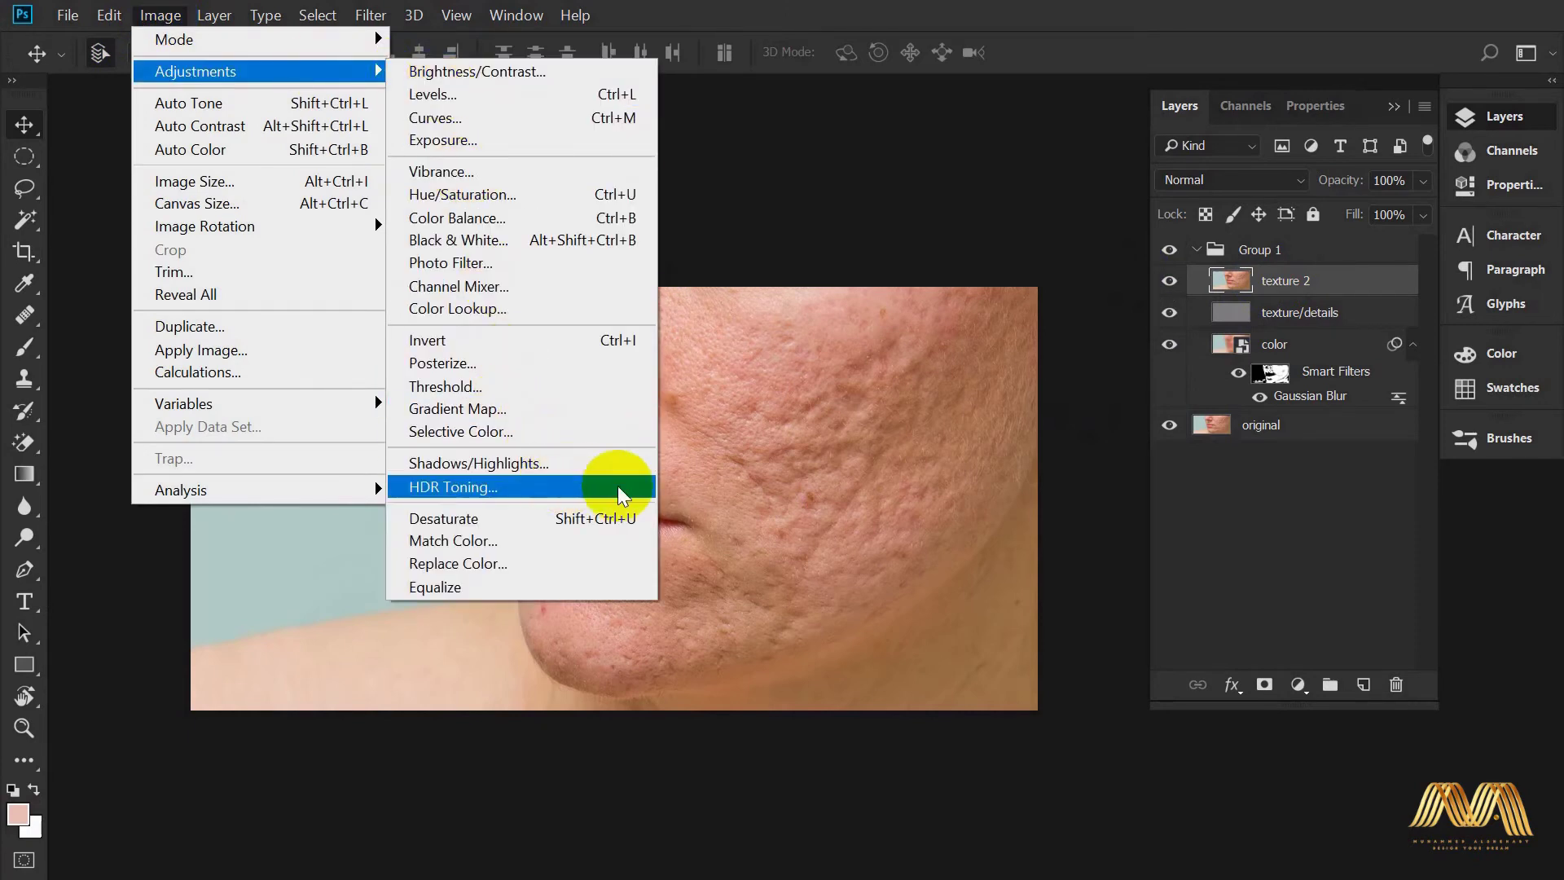
pyautogui.click(546, 522)
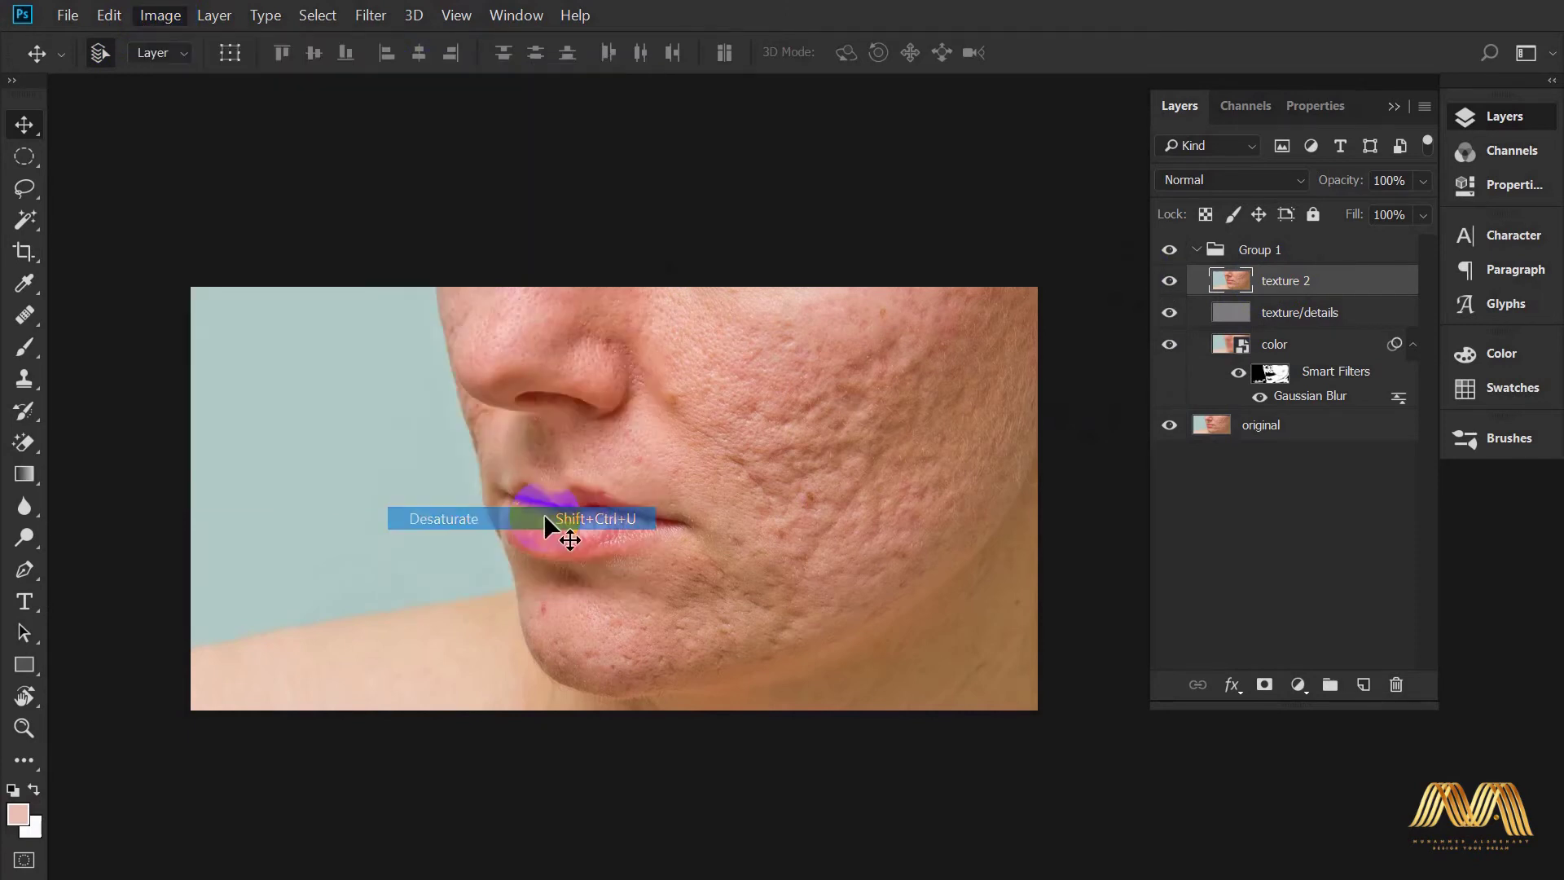
pyautogui.click(1285, 281)
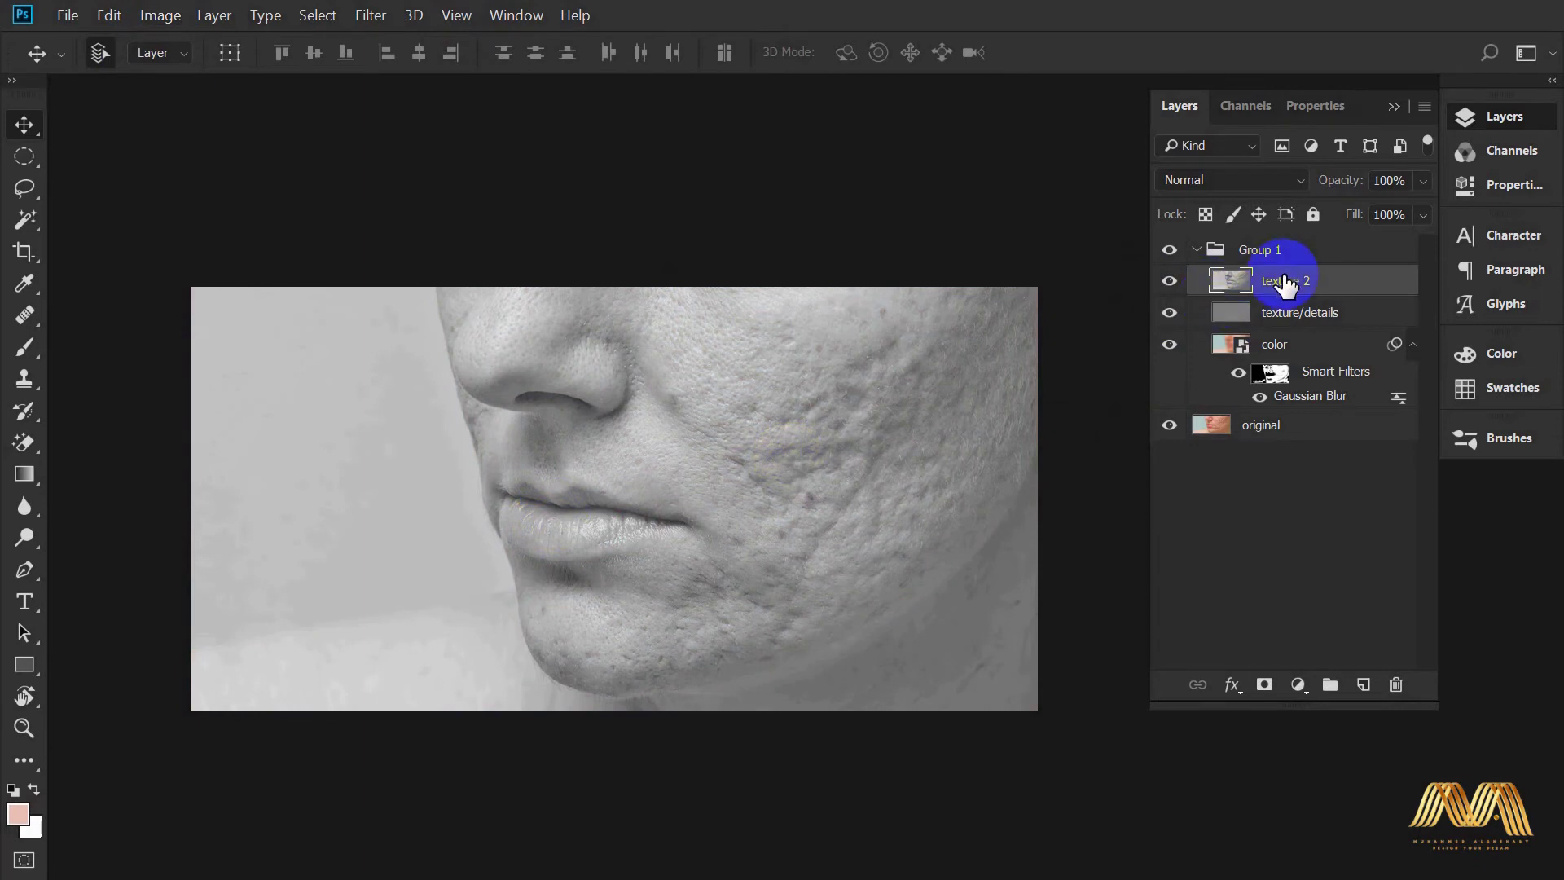
pyautogui.rightClick(1285, 282)
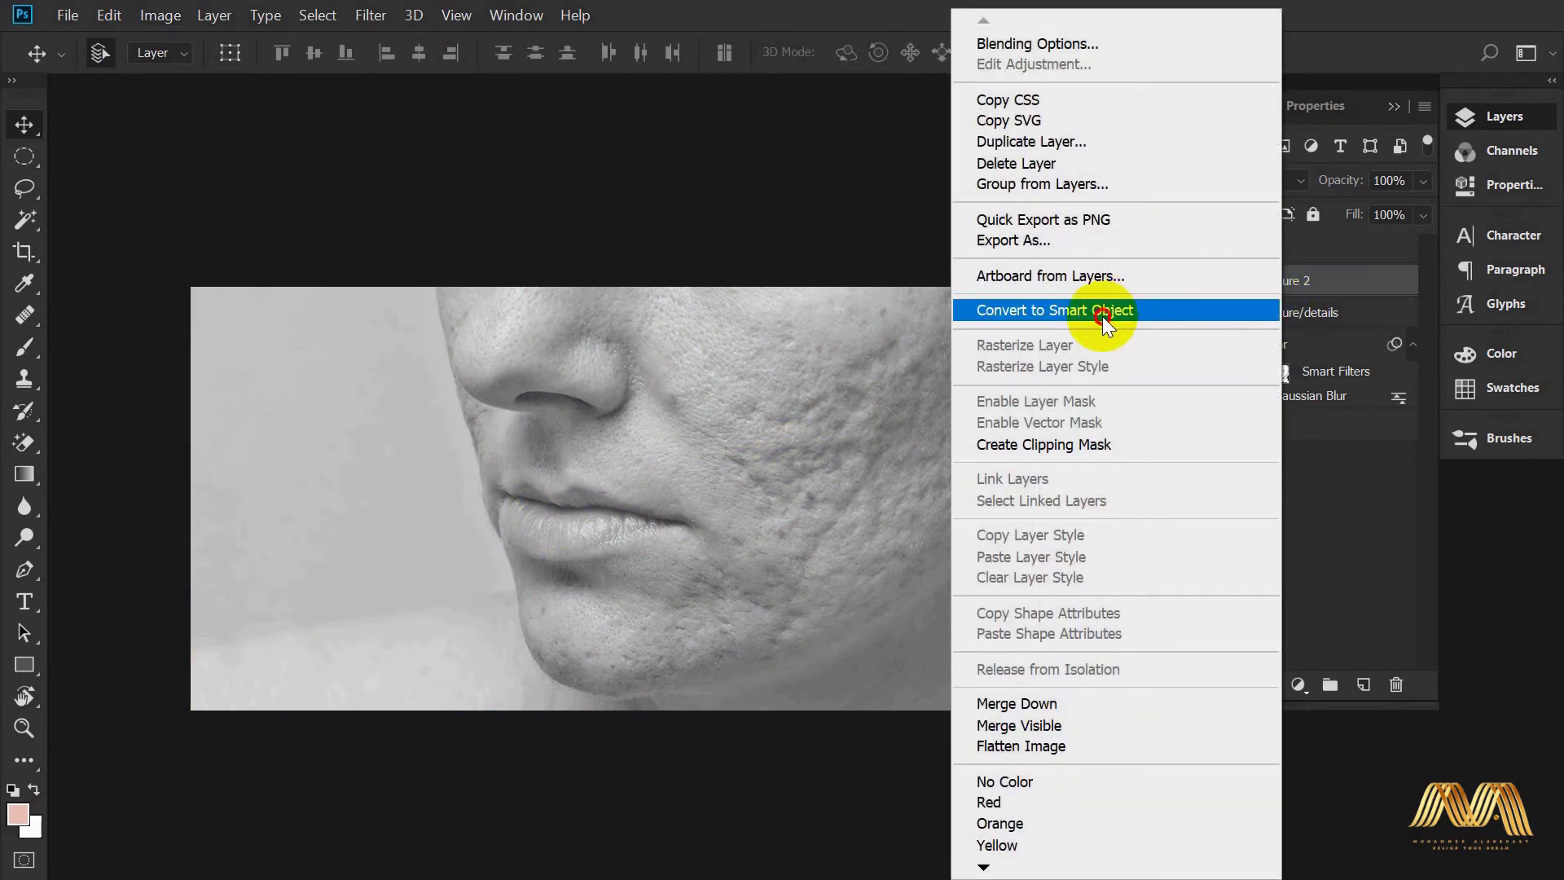
pyautogui.click(1102, 316)
pyautogui.click(368, 18)
pyautogui.moveTo(389, 476)
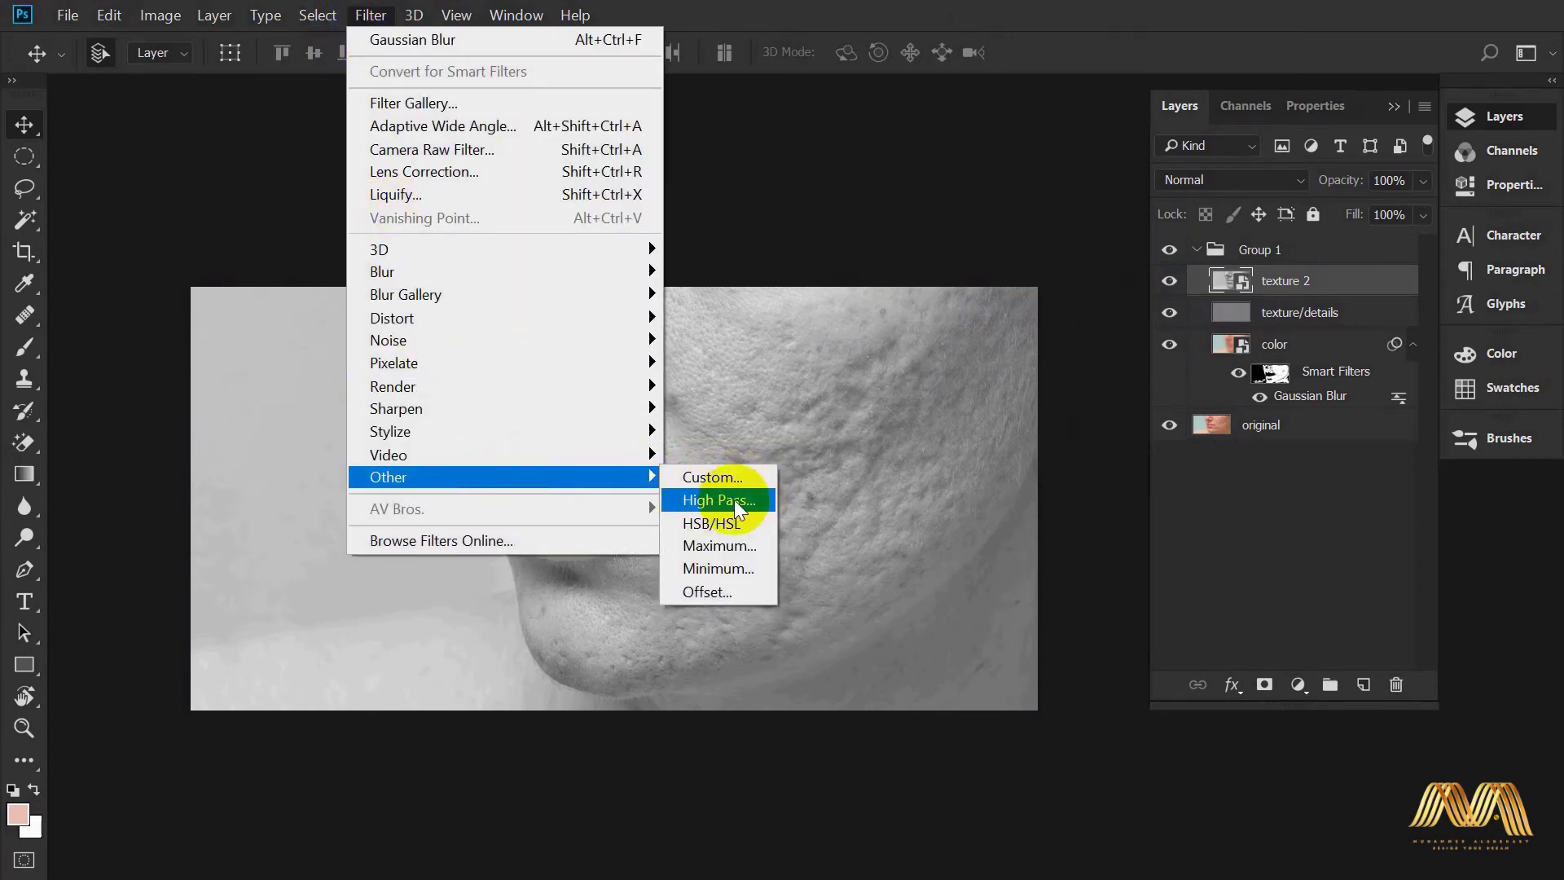
# Apply a High Pass filter with a 2.5-pixel radius to texture 2.
pyautogui.click(746, 500)
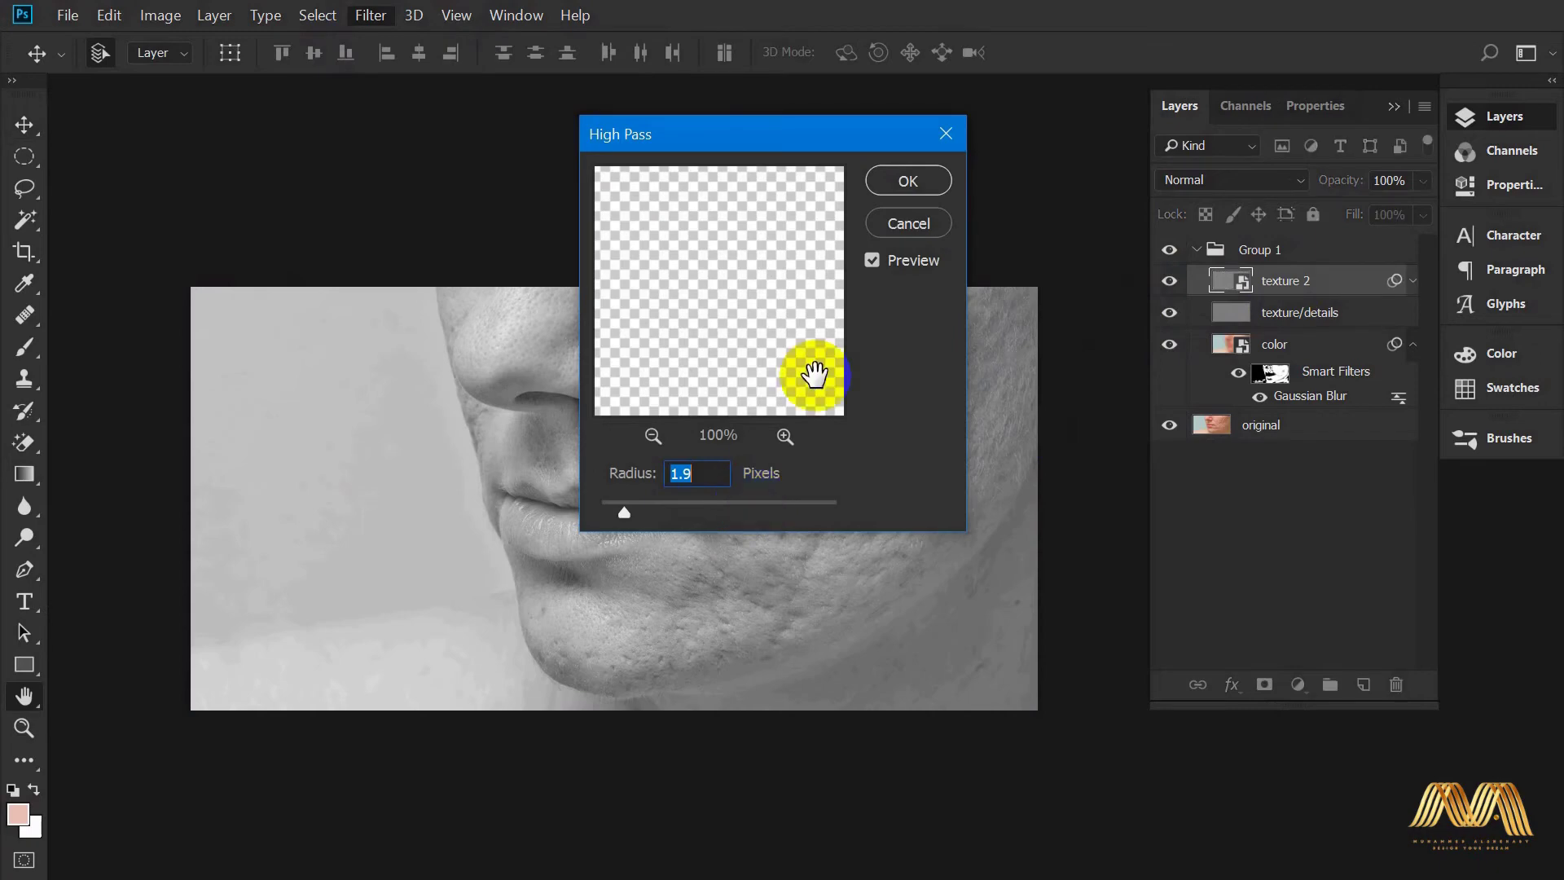
pyautogui.moveTo(819, 135); pyautogui.dragTo(1027, 86)
pyautogui.click(904, 419)
pyautogui.keyDown('ctrl'); pyautogui.click(749, 552); pyautogui.keyUp('ctrl')
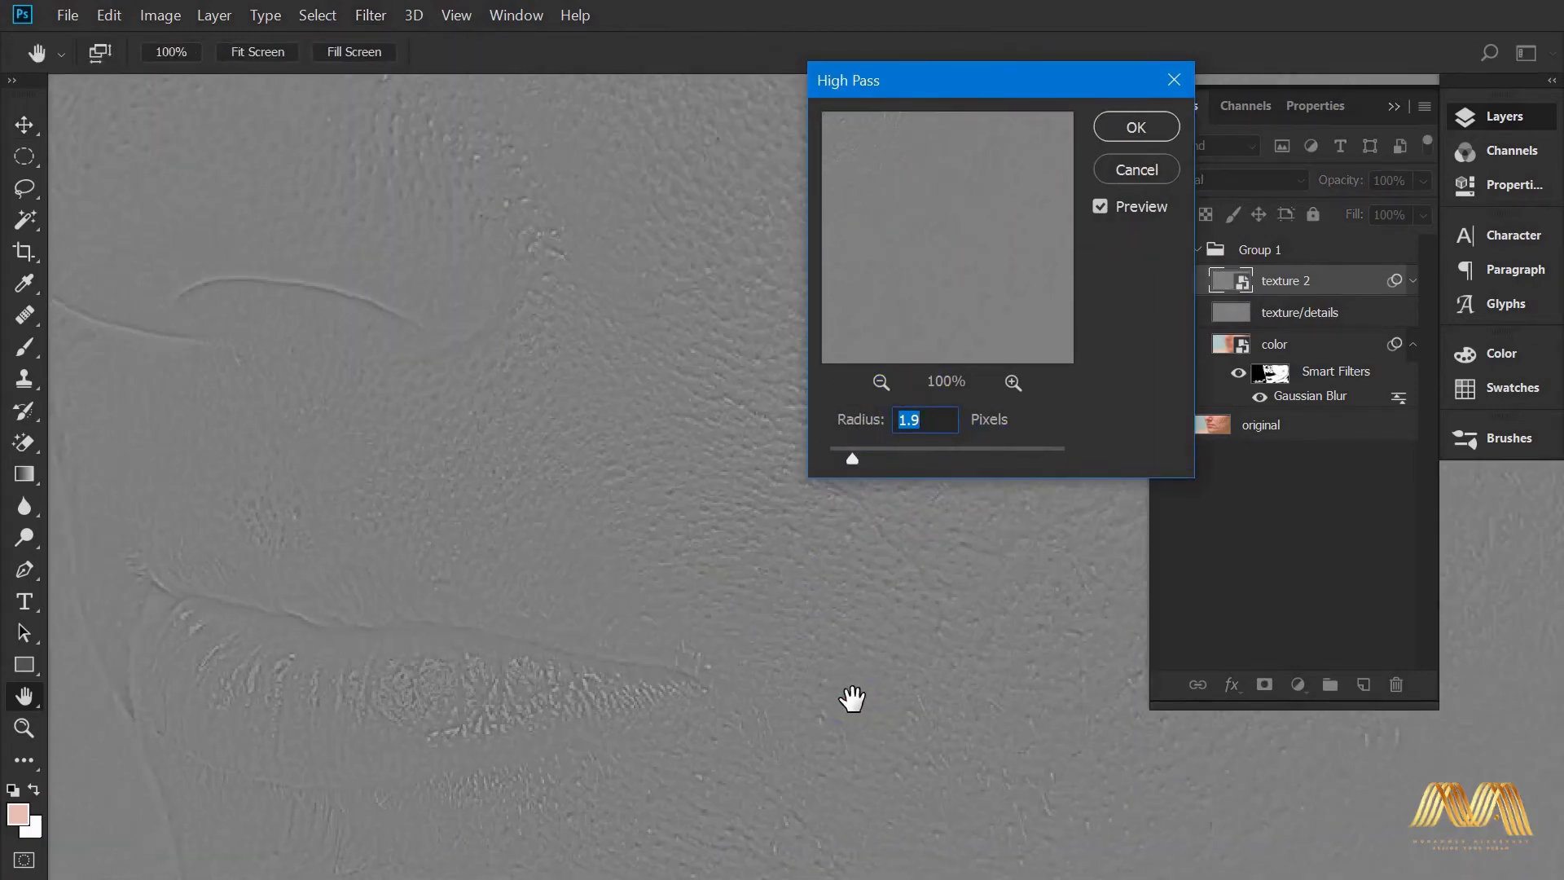
pyautogui.keyDown('alt'); pyautogui.click(731, 581); pyautogui.keyUp('alt')
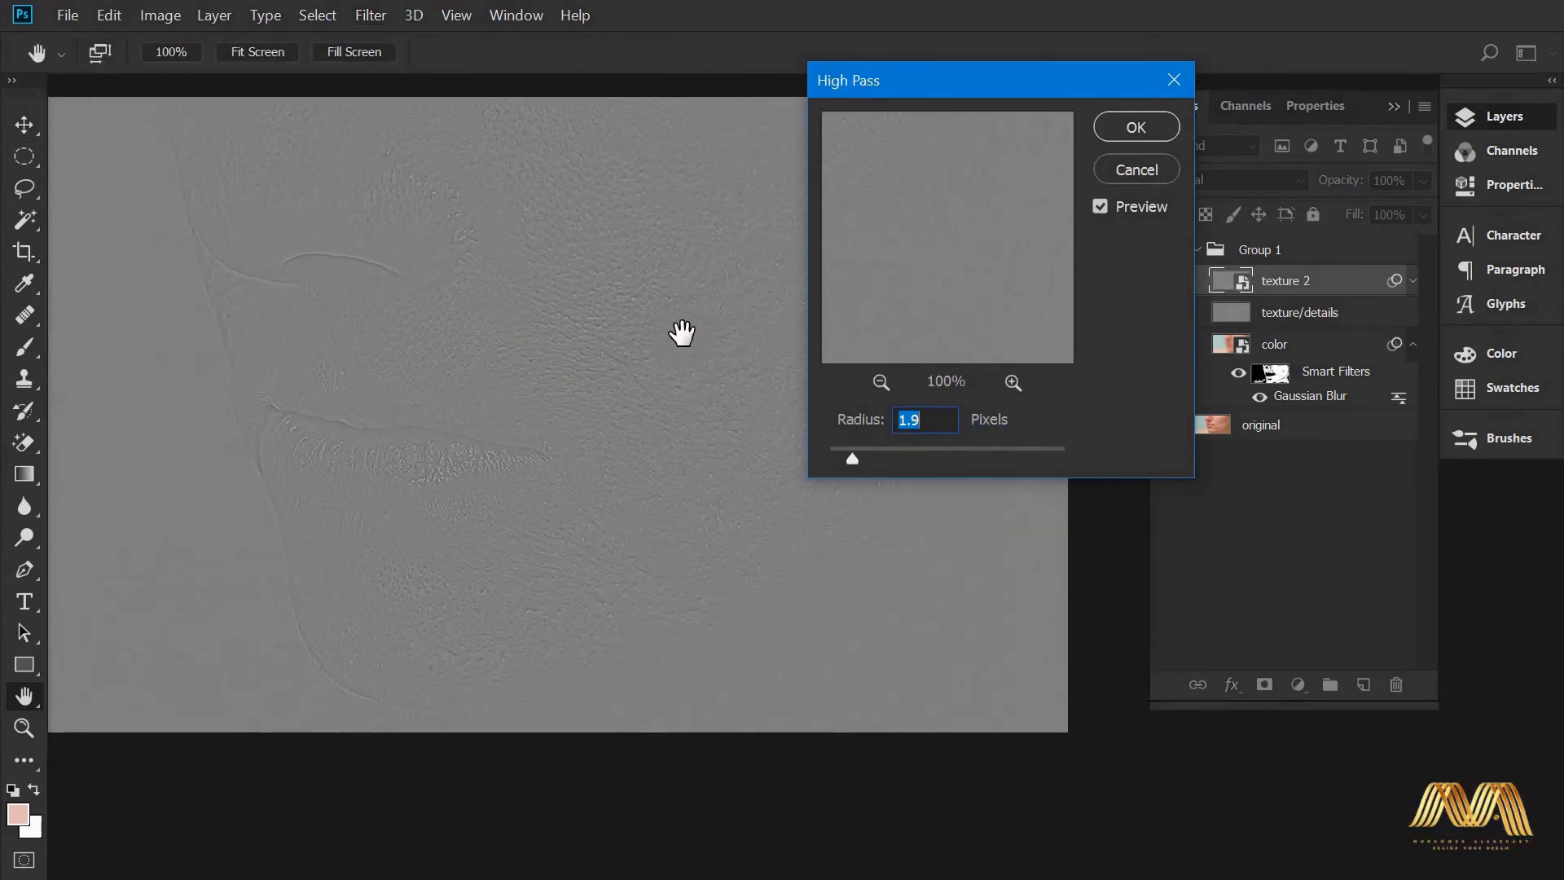
pyautogui.moveTo(852, 458); pyautogui.dragTo(863, 458)
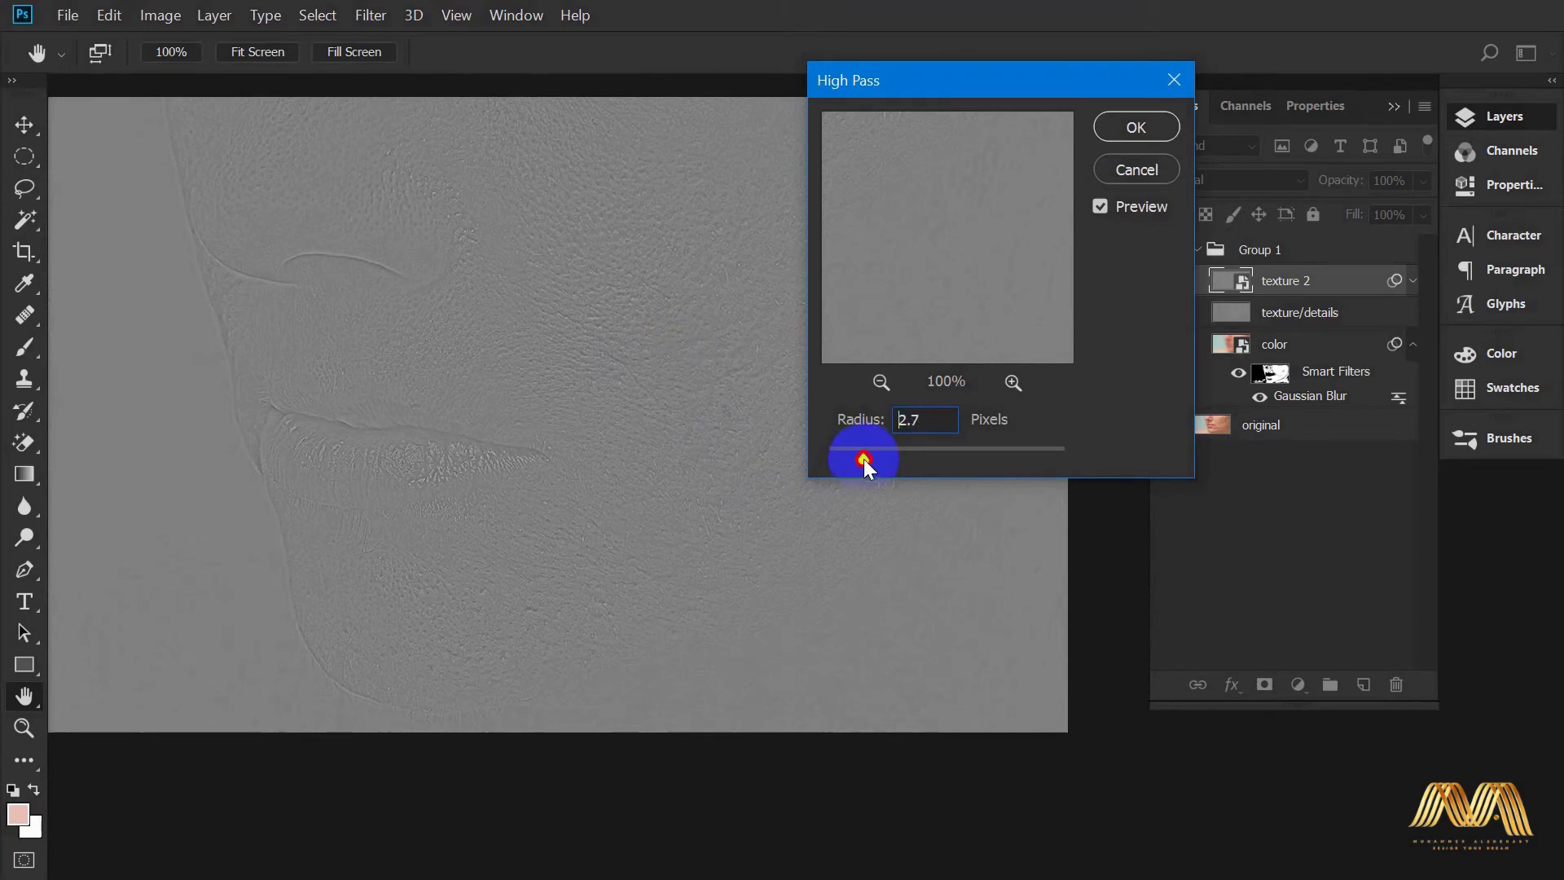
pyautogui.moveTo(873, 456); pyautogui.dragTo(858, 454)
pyautogui.click(1136, 127)
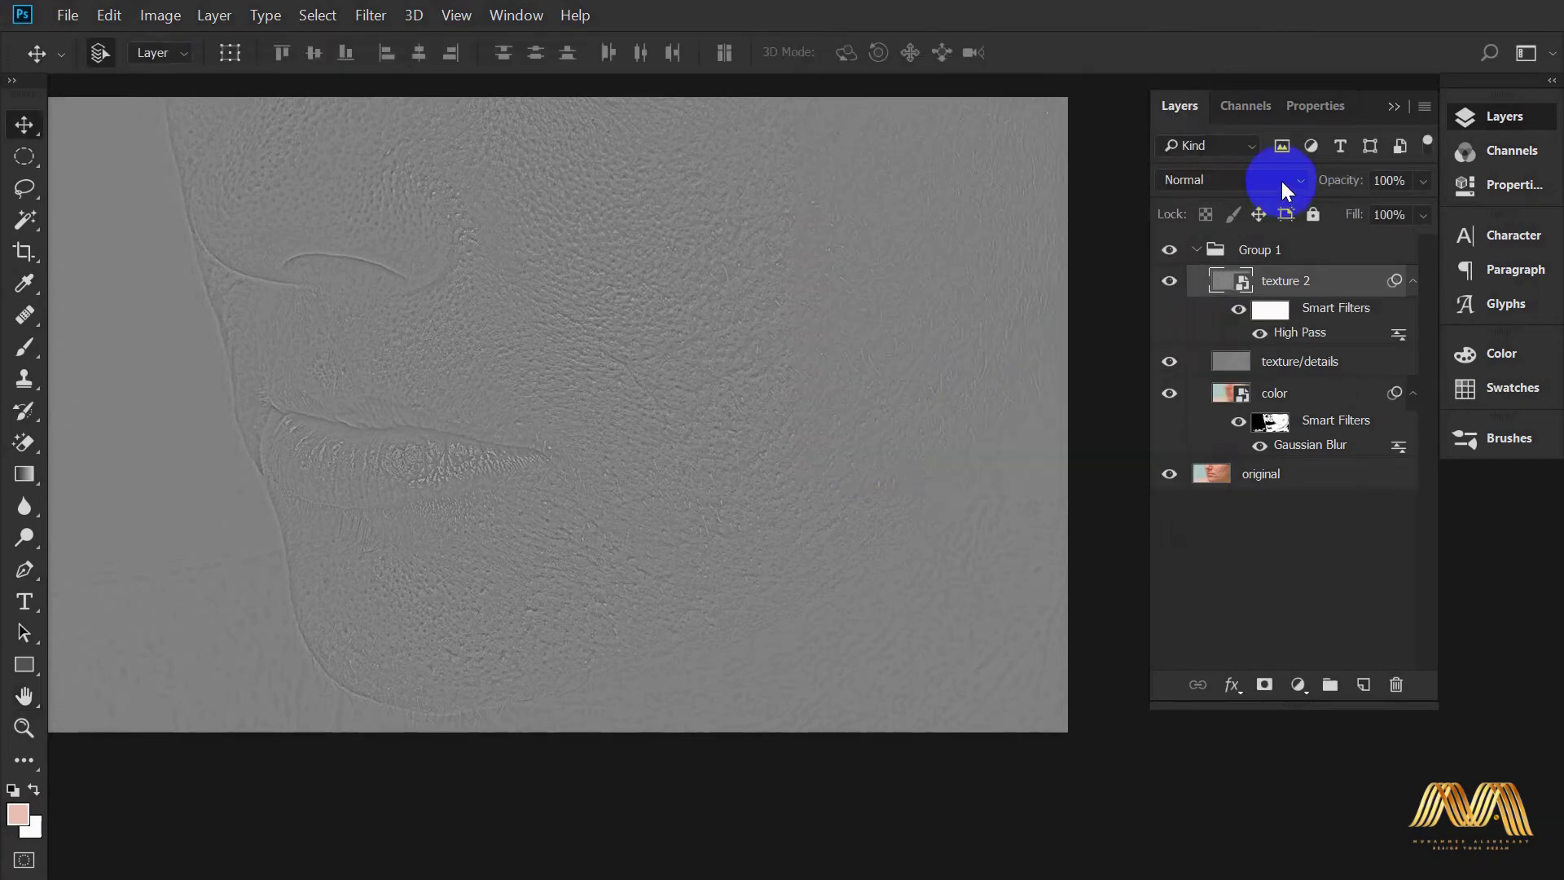
# Set texture 2 to Linear Light blending at 45% opacity and add a layer mask.
pyautogui.click(1282, 181)
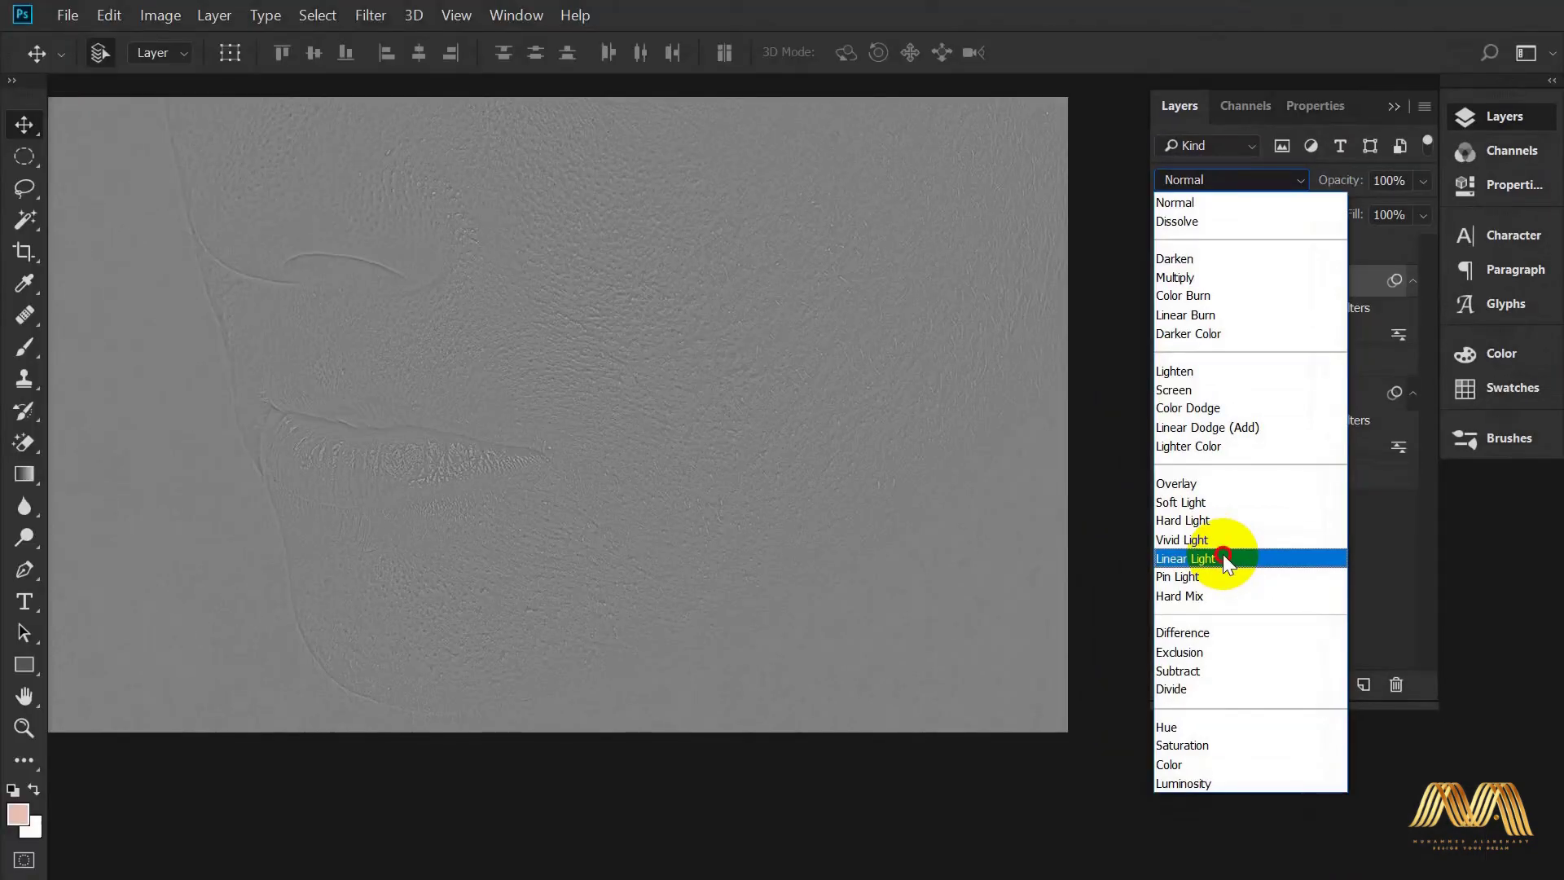
pyautogui.click(1225, 557)
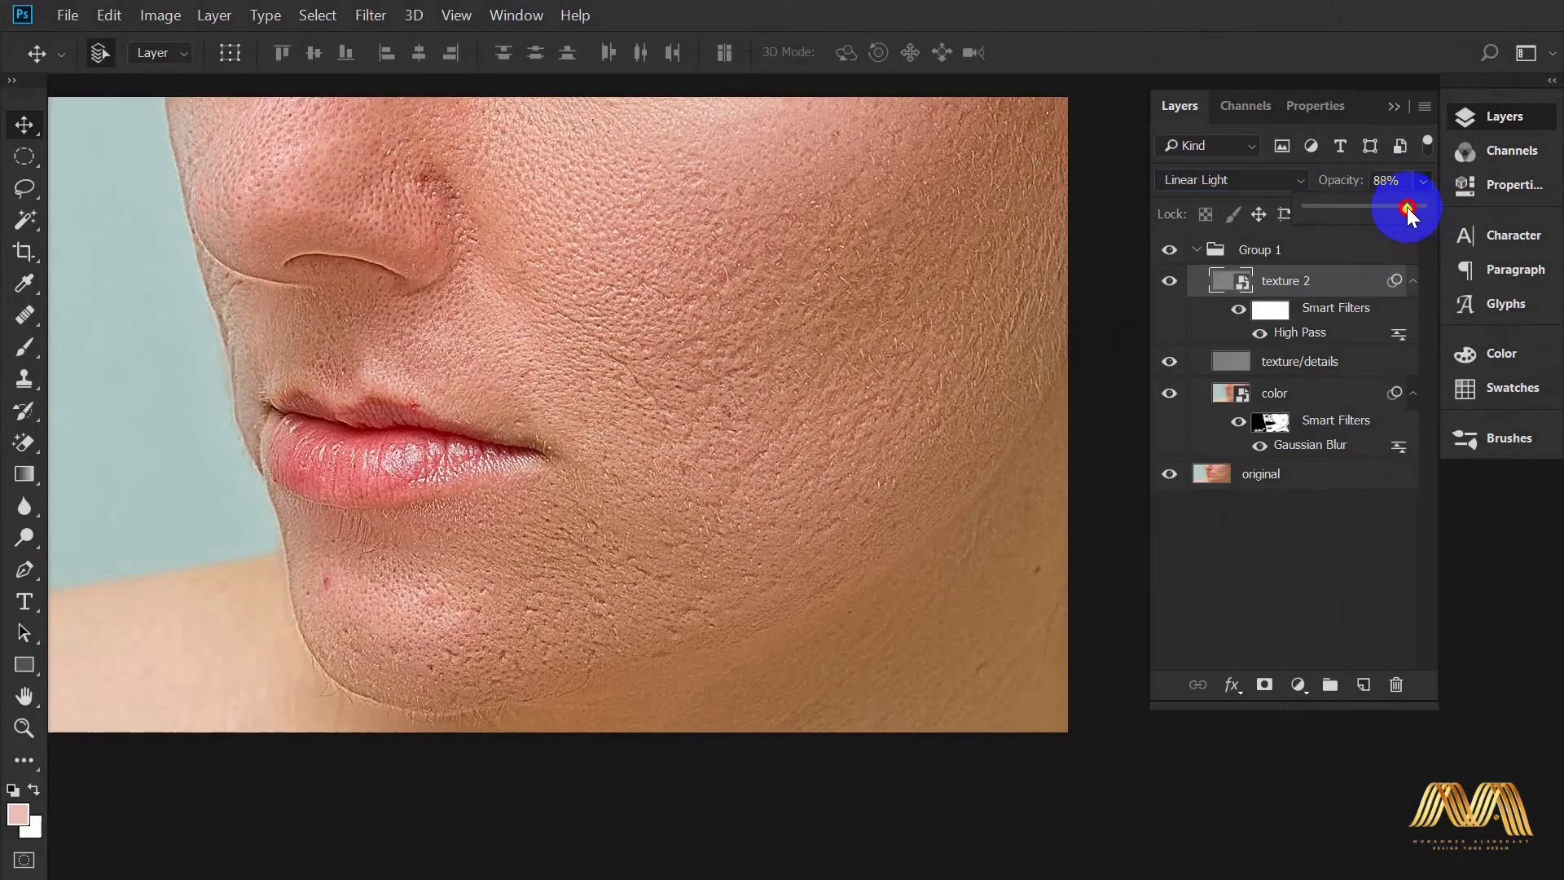
pyautogui.moveTo(1359, 210); pyautogui.dragTo(1360, 210)
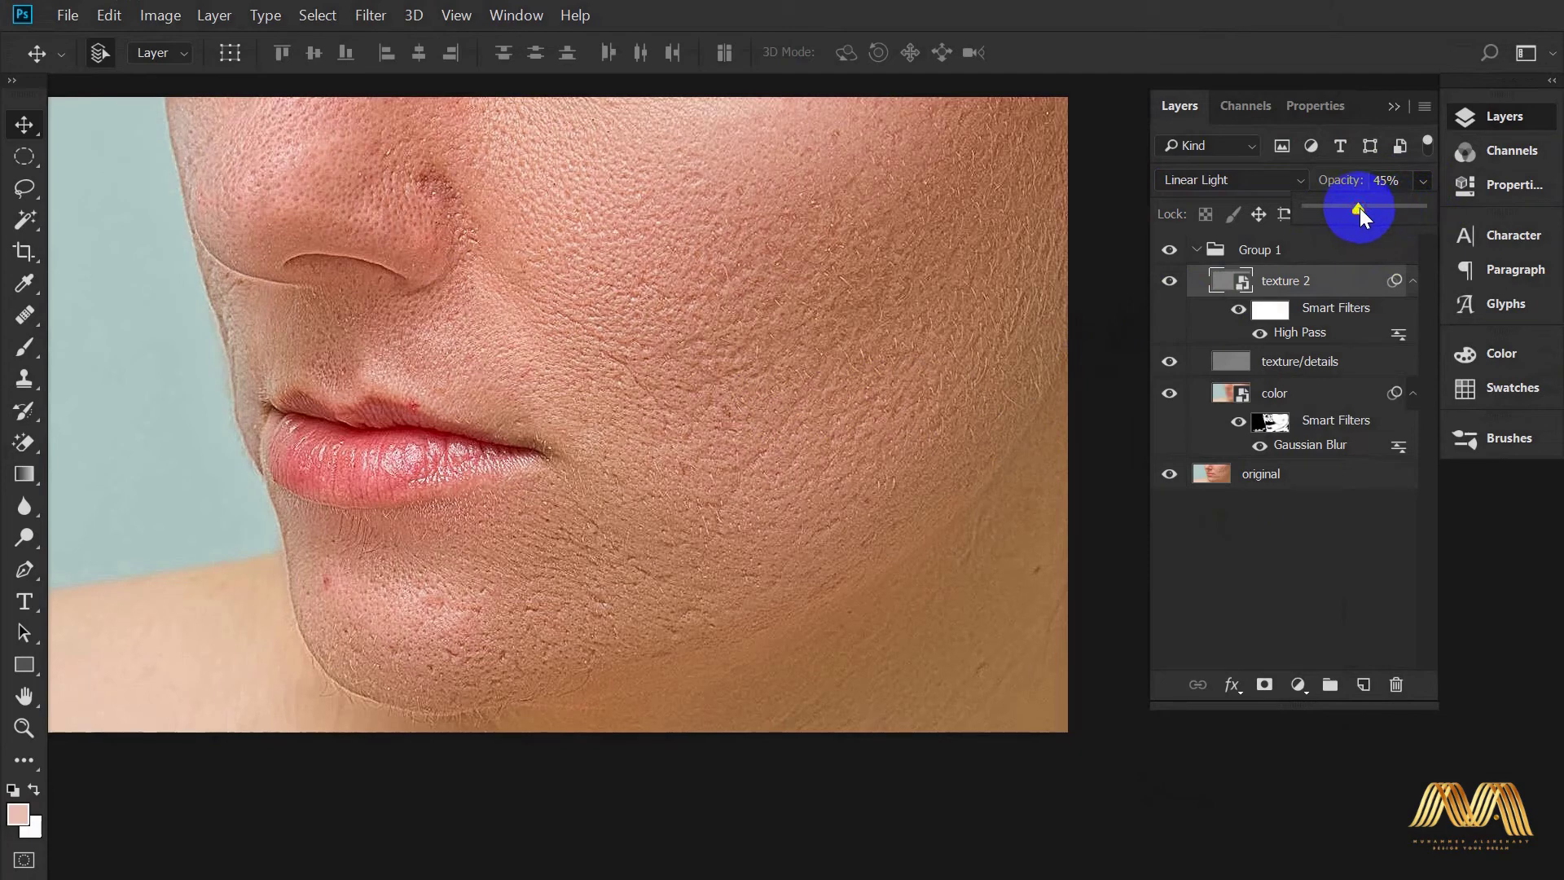
pyautogui.click(1262, 688)
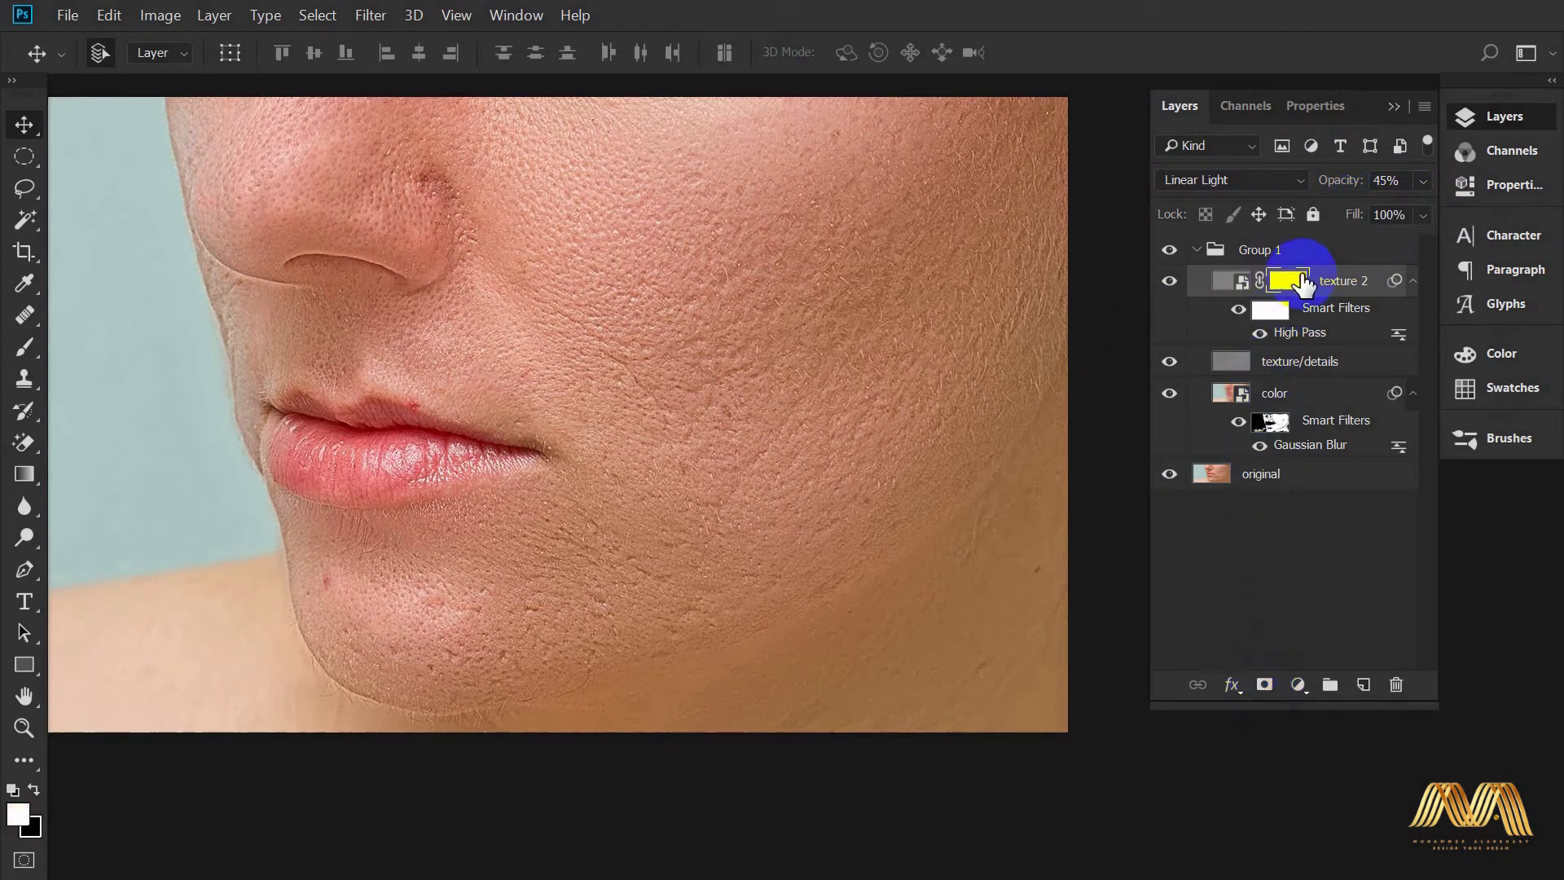
# Invert texture 2's mask to hide it, then brush white over the cheek to reveal texture.
pyautogui.hotkey('ctrl', 'i')
pyautogui.click(18, 352)
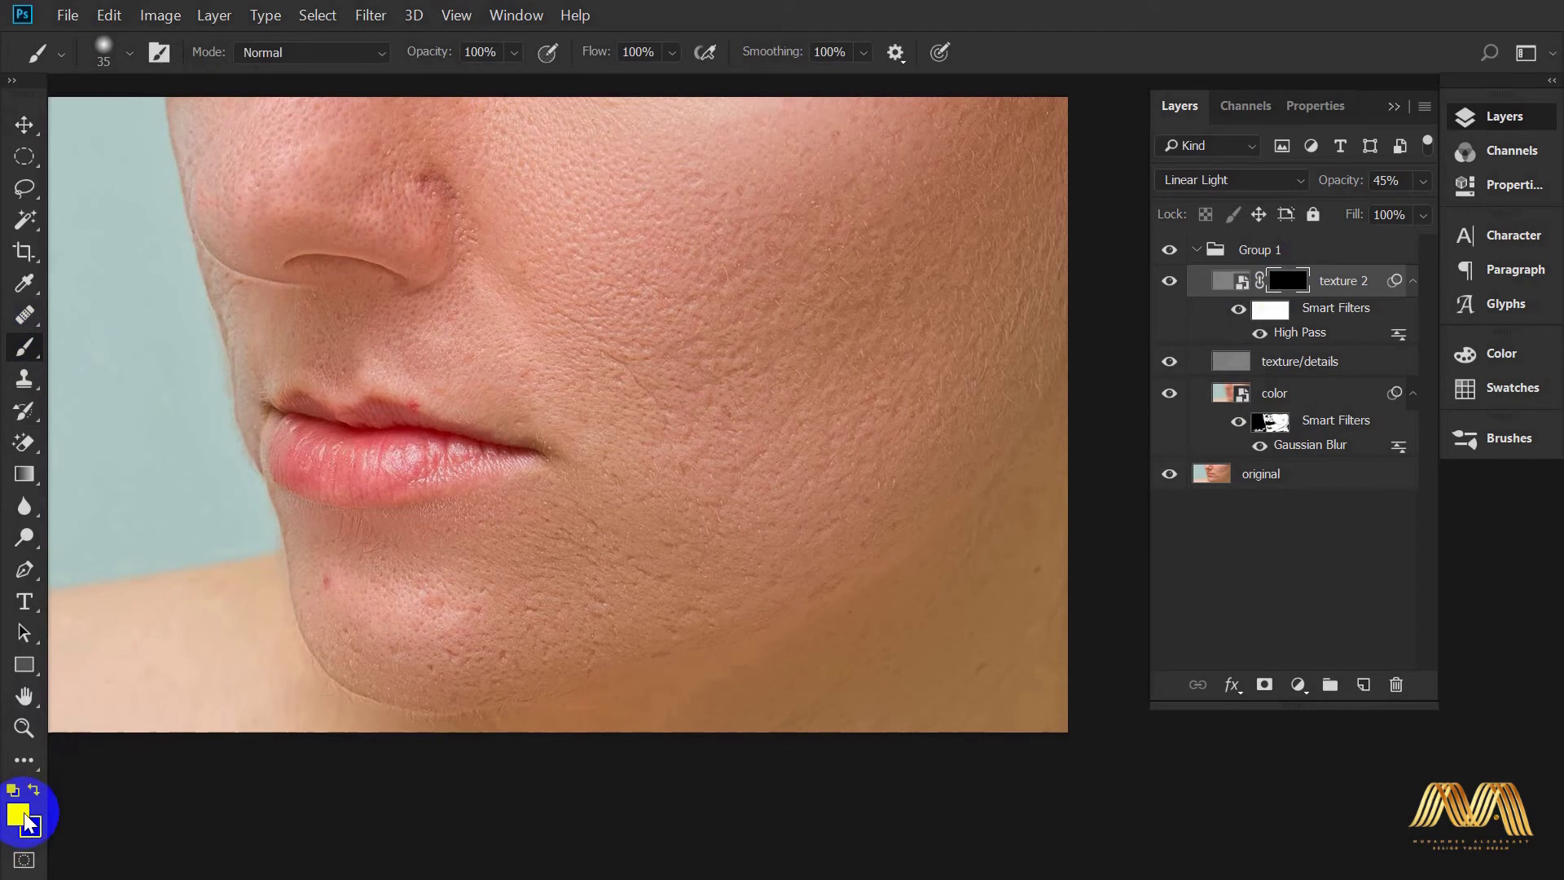
pyautogui.click(827, 270)
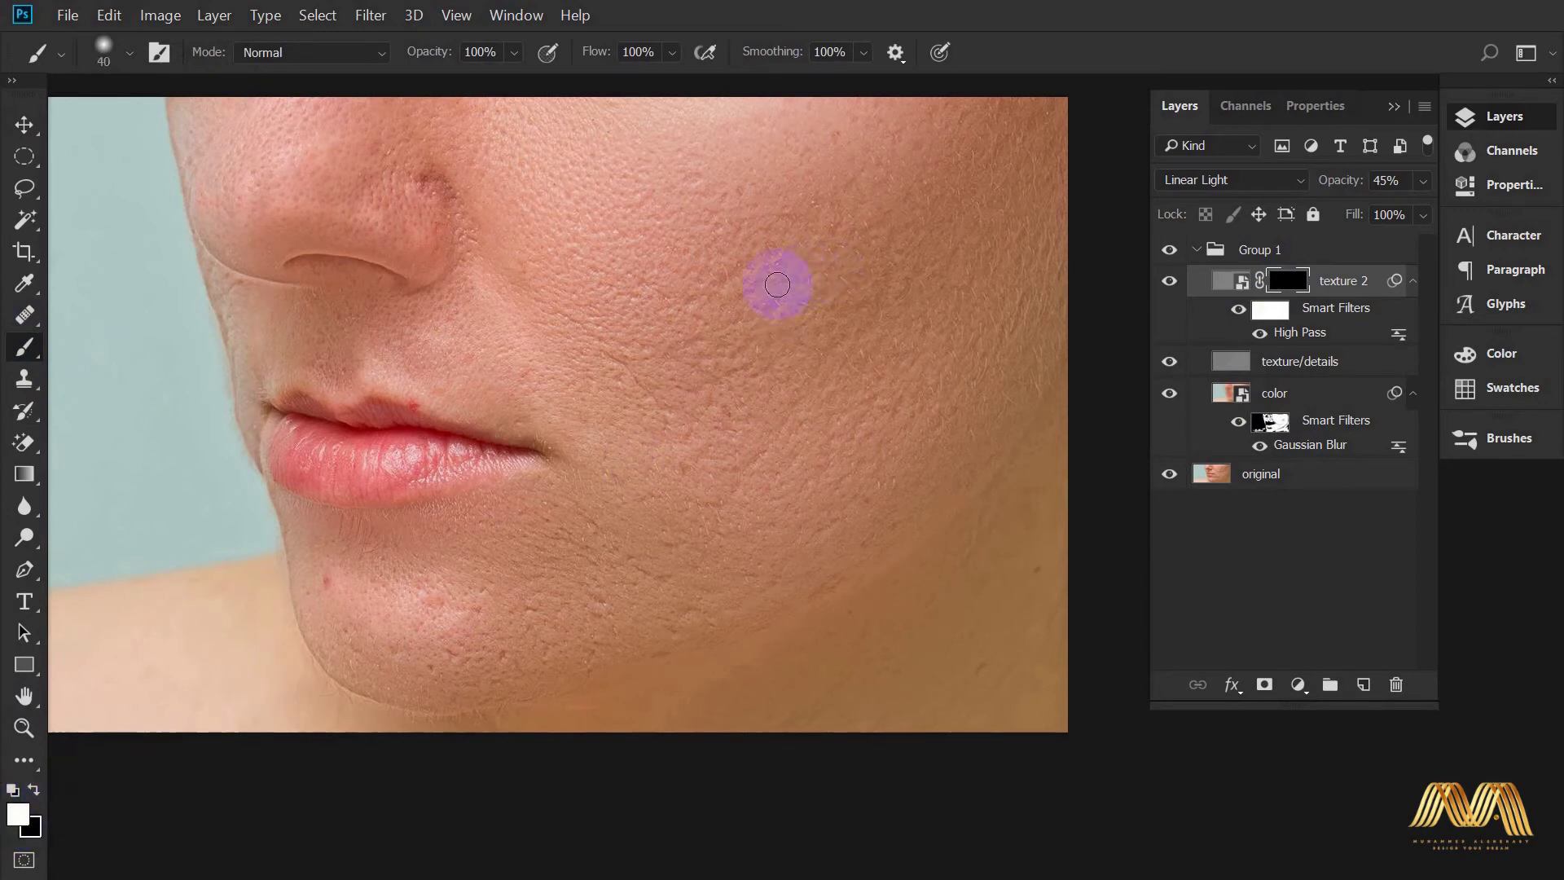
pyautogui.moveTo(777, 285)
pyautogui.mouseDown()
pyautogui.moveTo(687, 528)
pyautogui.moveTo(981, 212)
pyautogui.moveTo(723, 182)
pyautogui.moveTo(684, 447)
pyautogui.moveTo(479, 589)
pyautogui.moveTo(949, 430)
pyautogui.moveTo(663, 502)
pyautogui.moveTo(866, 356)
pyautogui.moveTo(819, 336)
pyautogui.mouseUp()
# Try different texture 2 opacities and brush sizes, panning toward the jaw and neck.
pyautogui.click(1473, 190)
pyautogui.click(1424, 182)
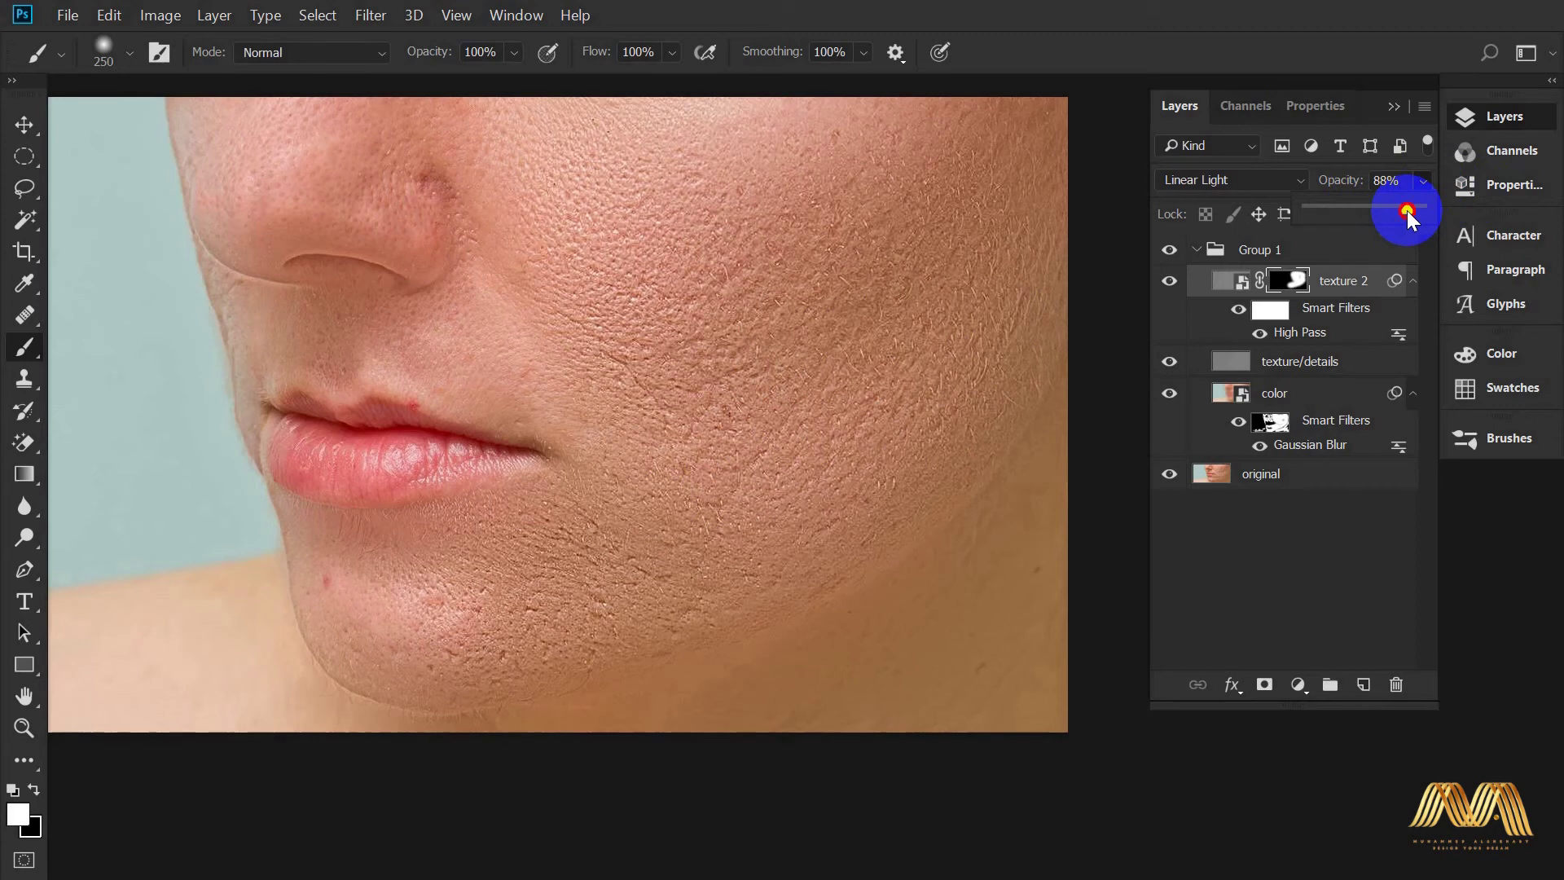
pyautogui.moveTo(684, 339); pyautogui.dragTo(786, 338)
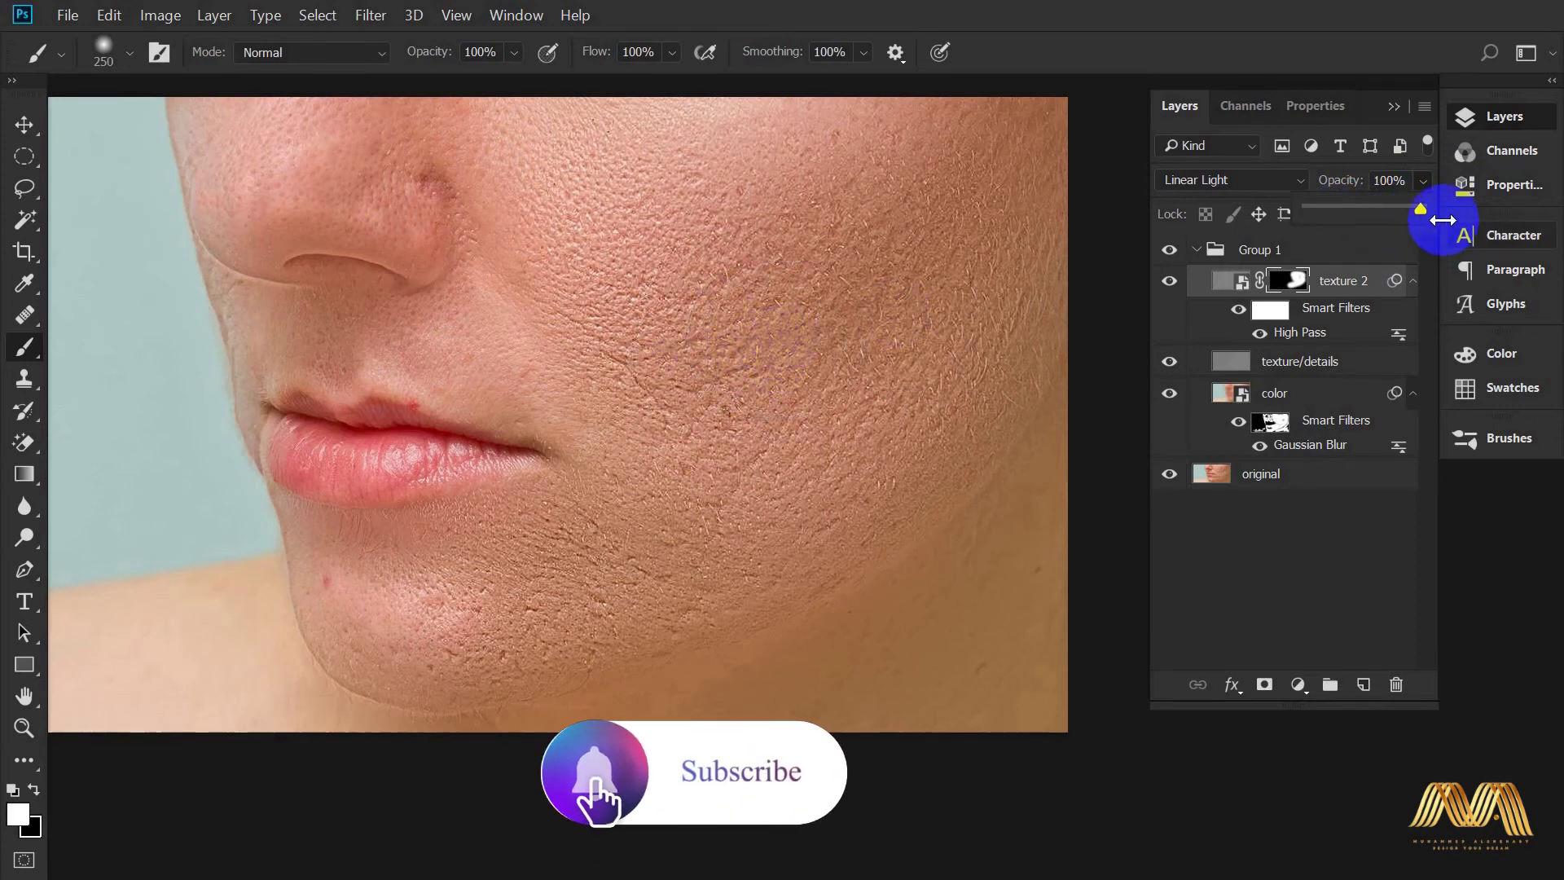
pyautogui.moveTo(1421, 209); pyautogui.dragTo(1349, 209)
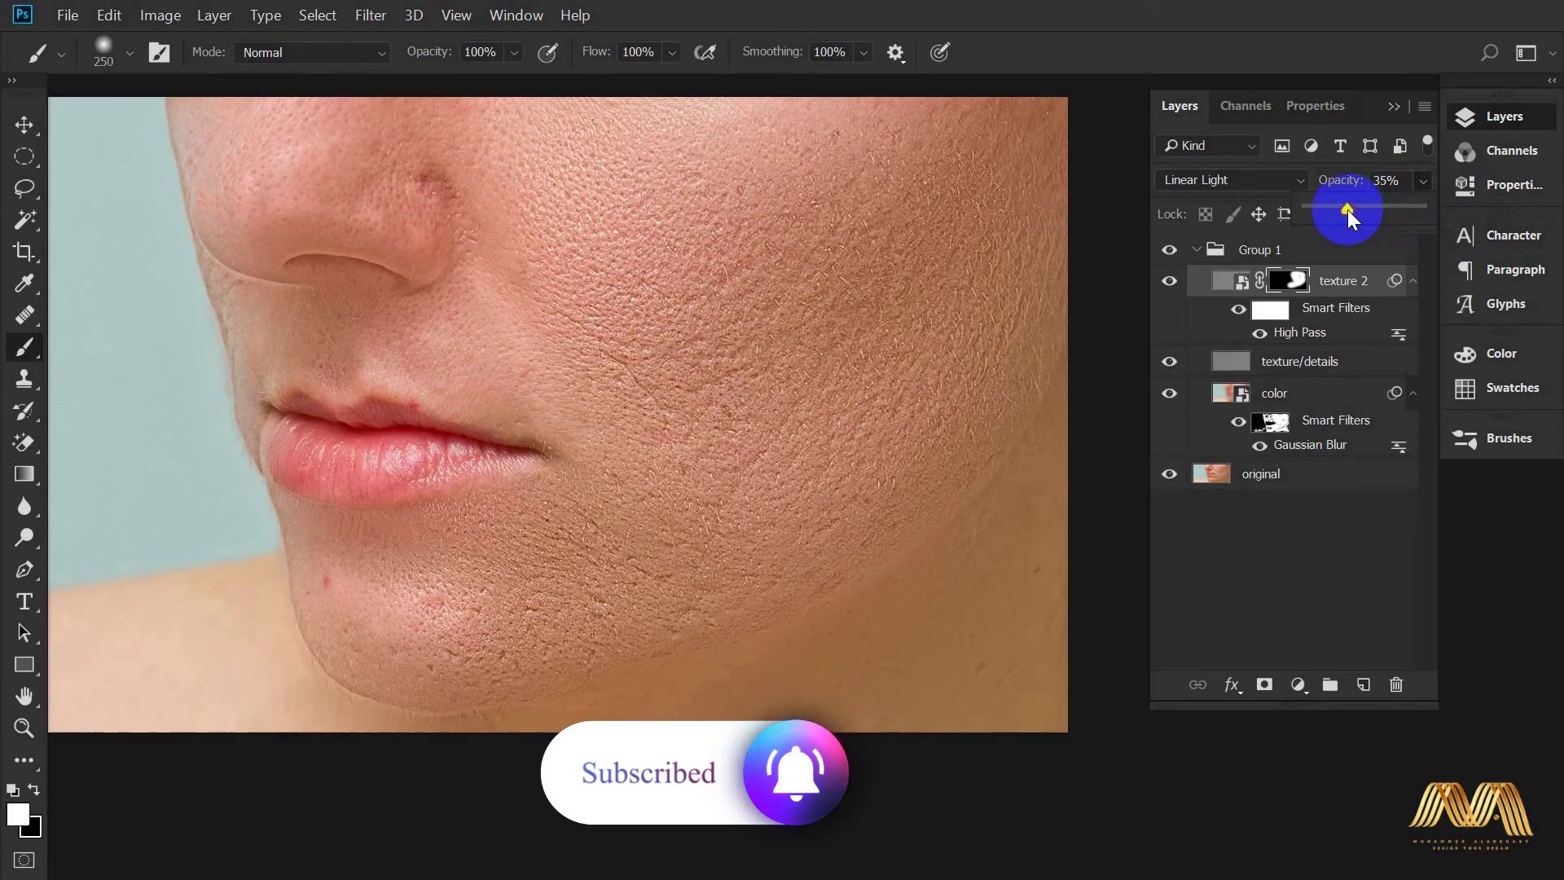
pyautogui.moveTo(1339, 208); pyautogui.dragTo(1313, 210)
pyautogui.press('[')
pyautogui.press('[')
pyautogui.press('[')
pyautogui.press('[')
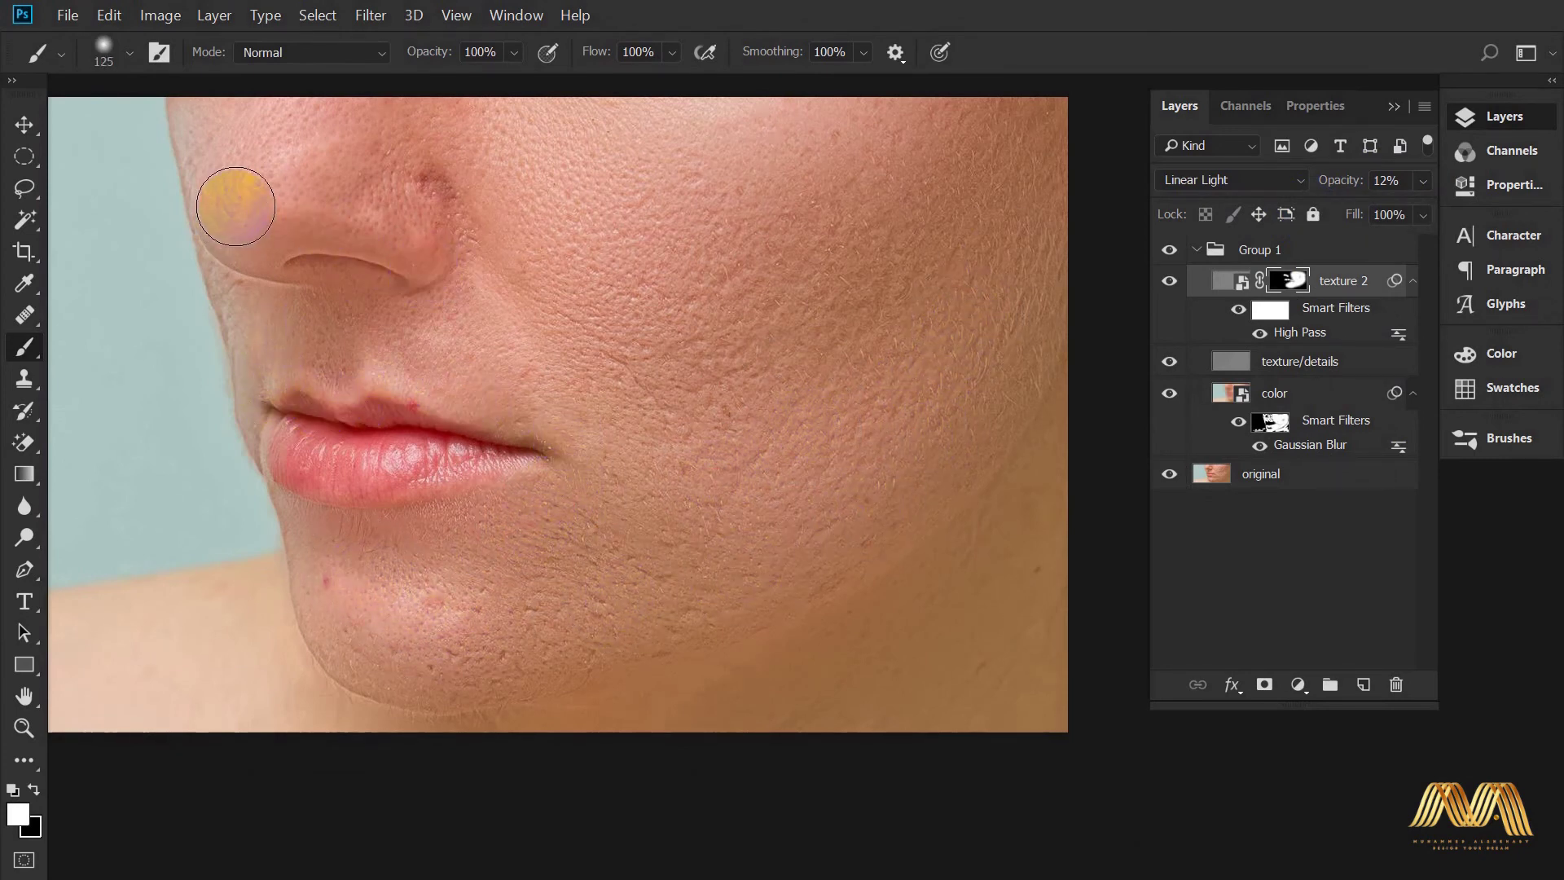
pyautogui.press(']')
pyautogui.press(']')
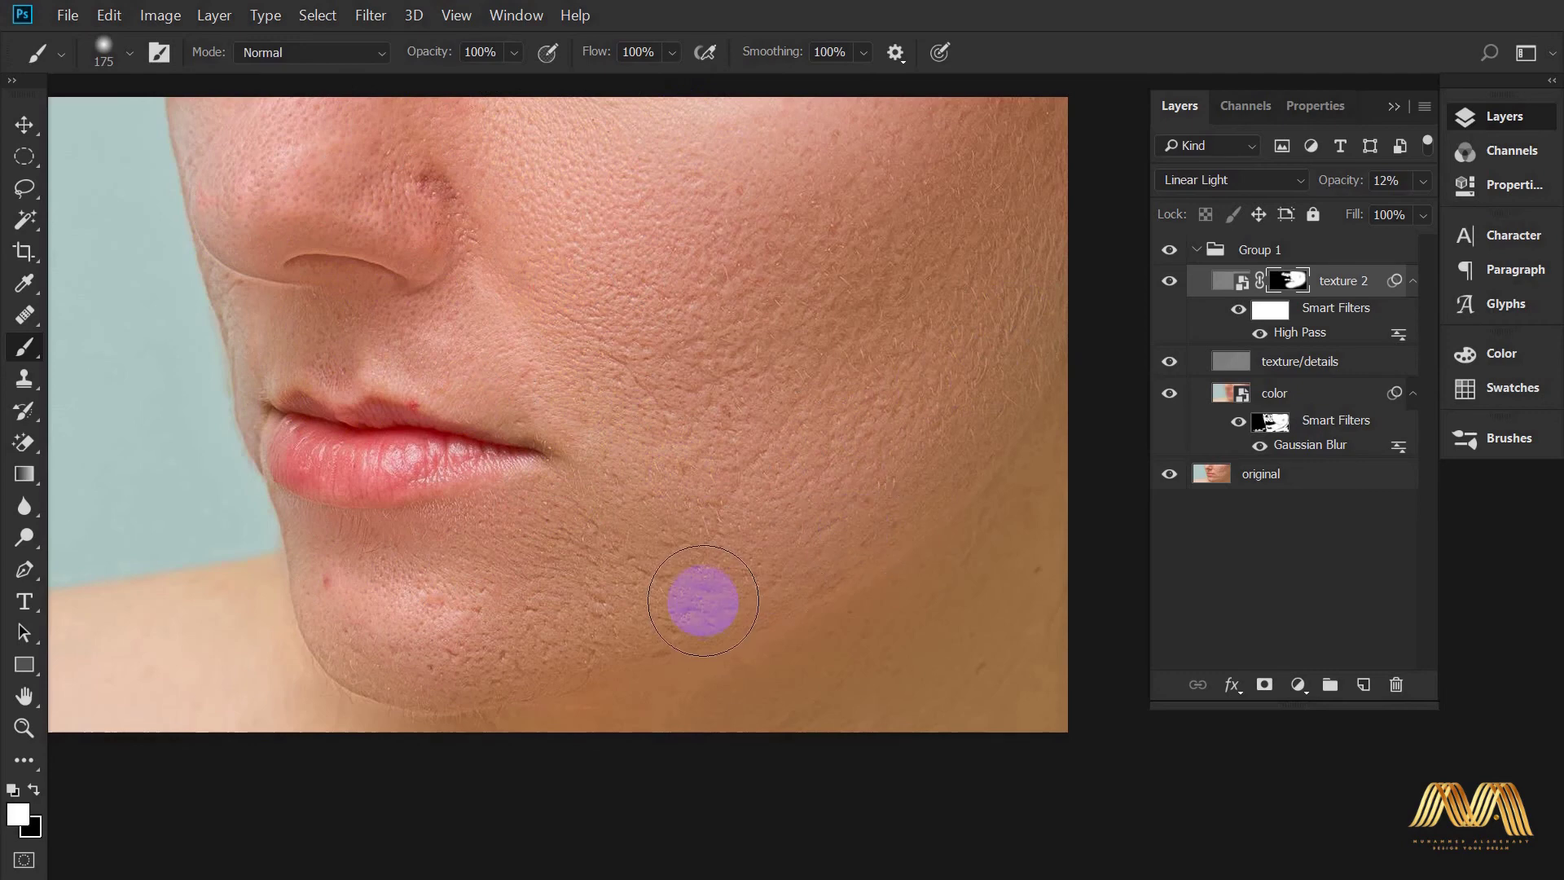
pyautogui.moveTo(262, 676); pyautogui.dragTo(506, 635)
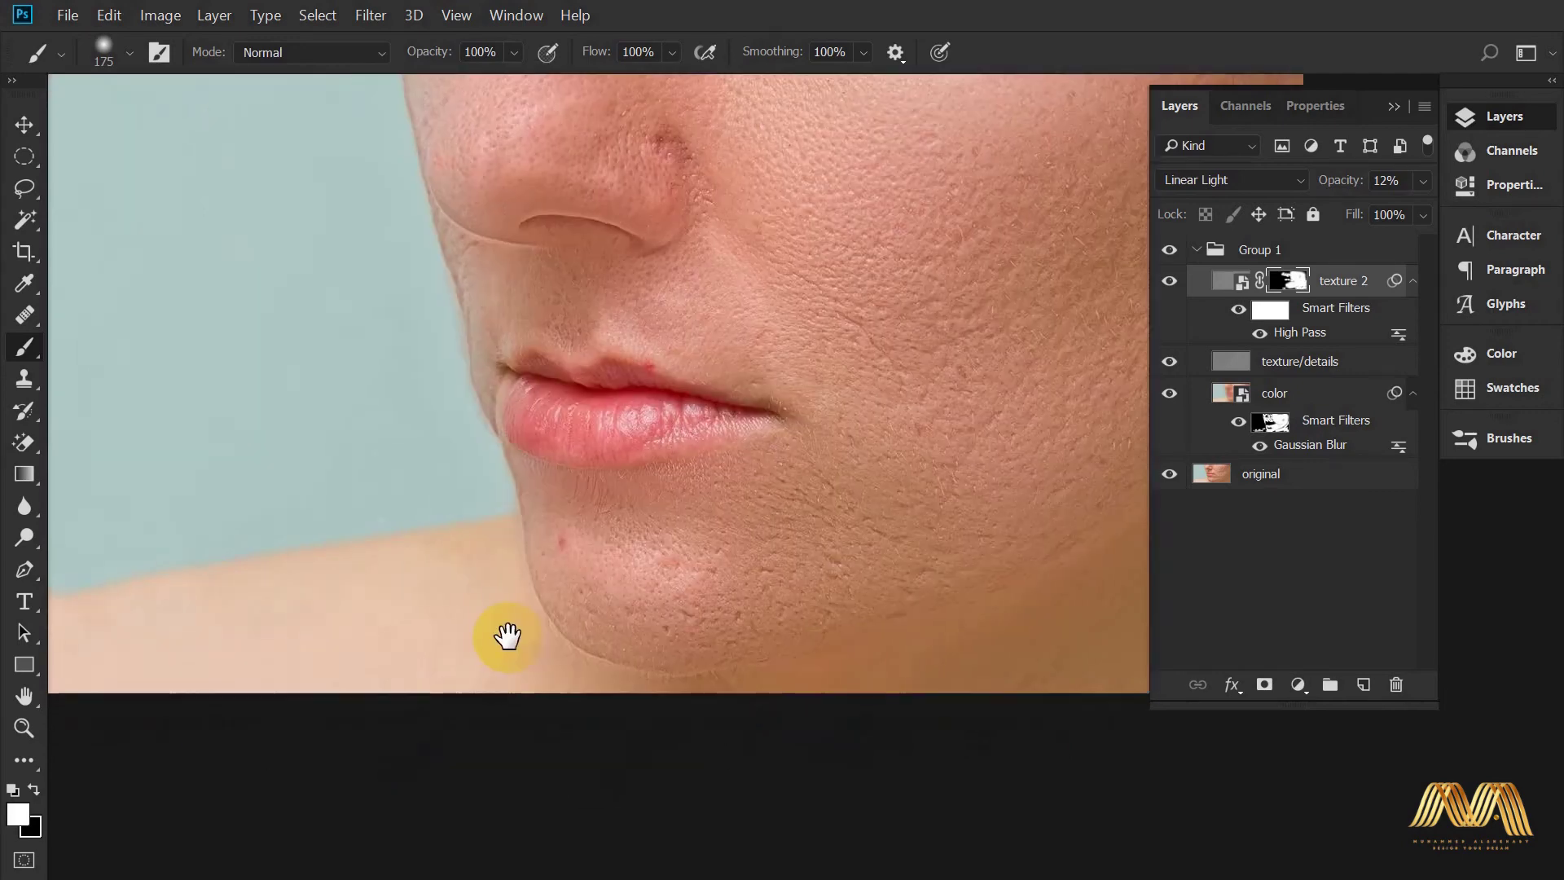
# Set texture 2's layer opacity to 16%.
pyautogui.press('v')
pyautogui.click(1423, 181)
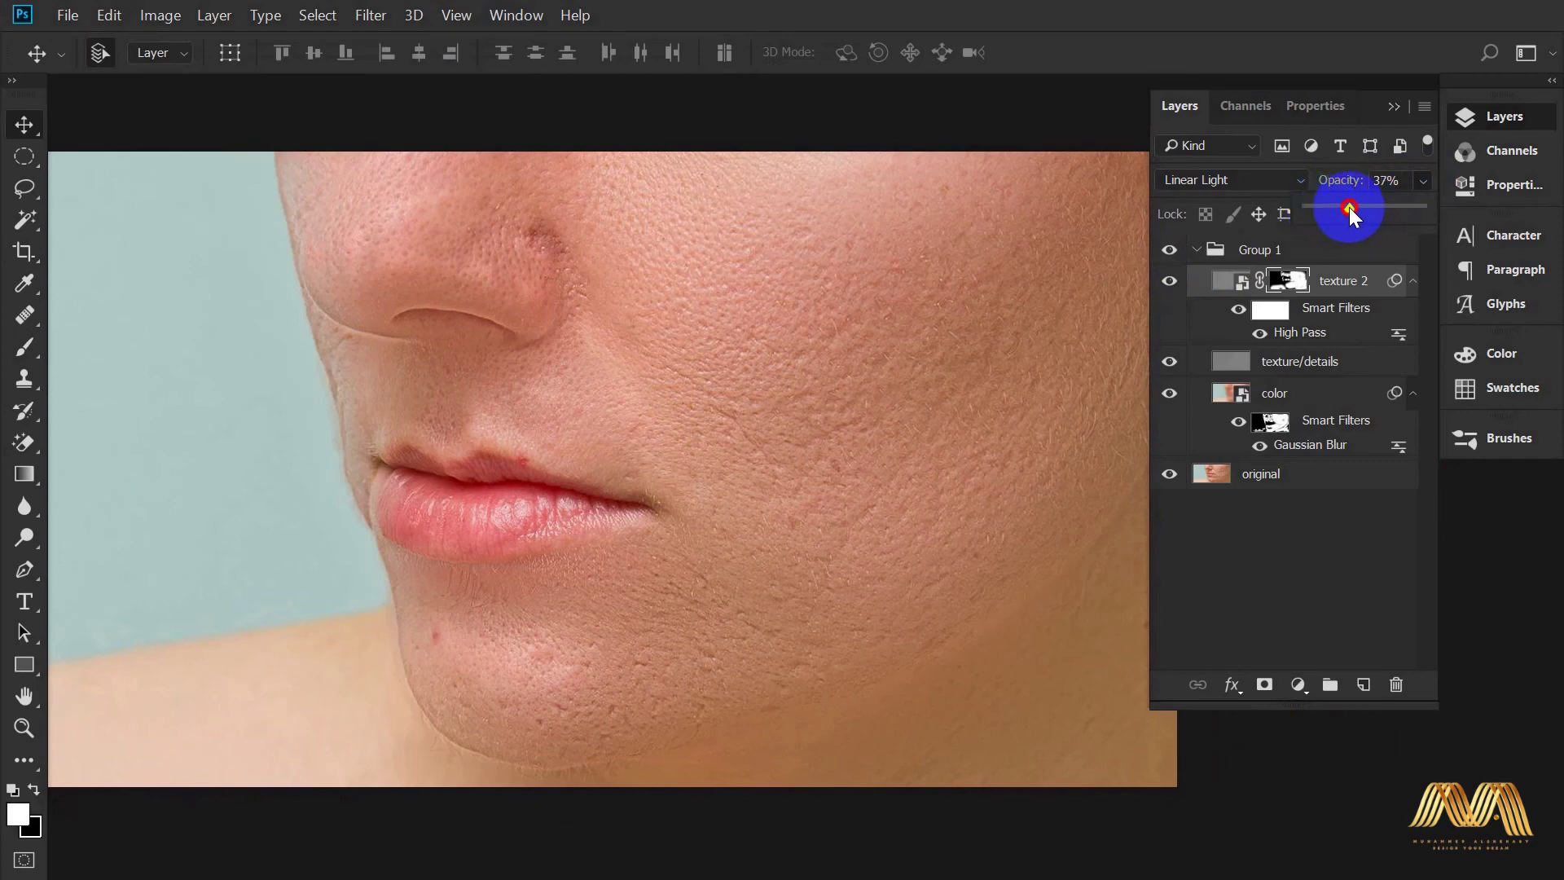
pyautogui.moveTo(1430, 200)
pyautogui.mouseDown()
pyautogui.moveTo(1199, 209)
pyautogui.moveTo(1321, 208)
pyautogui.mouseUp()
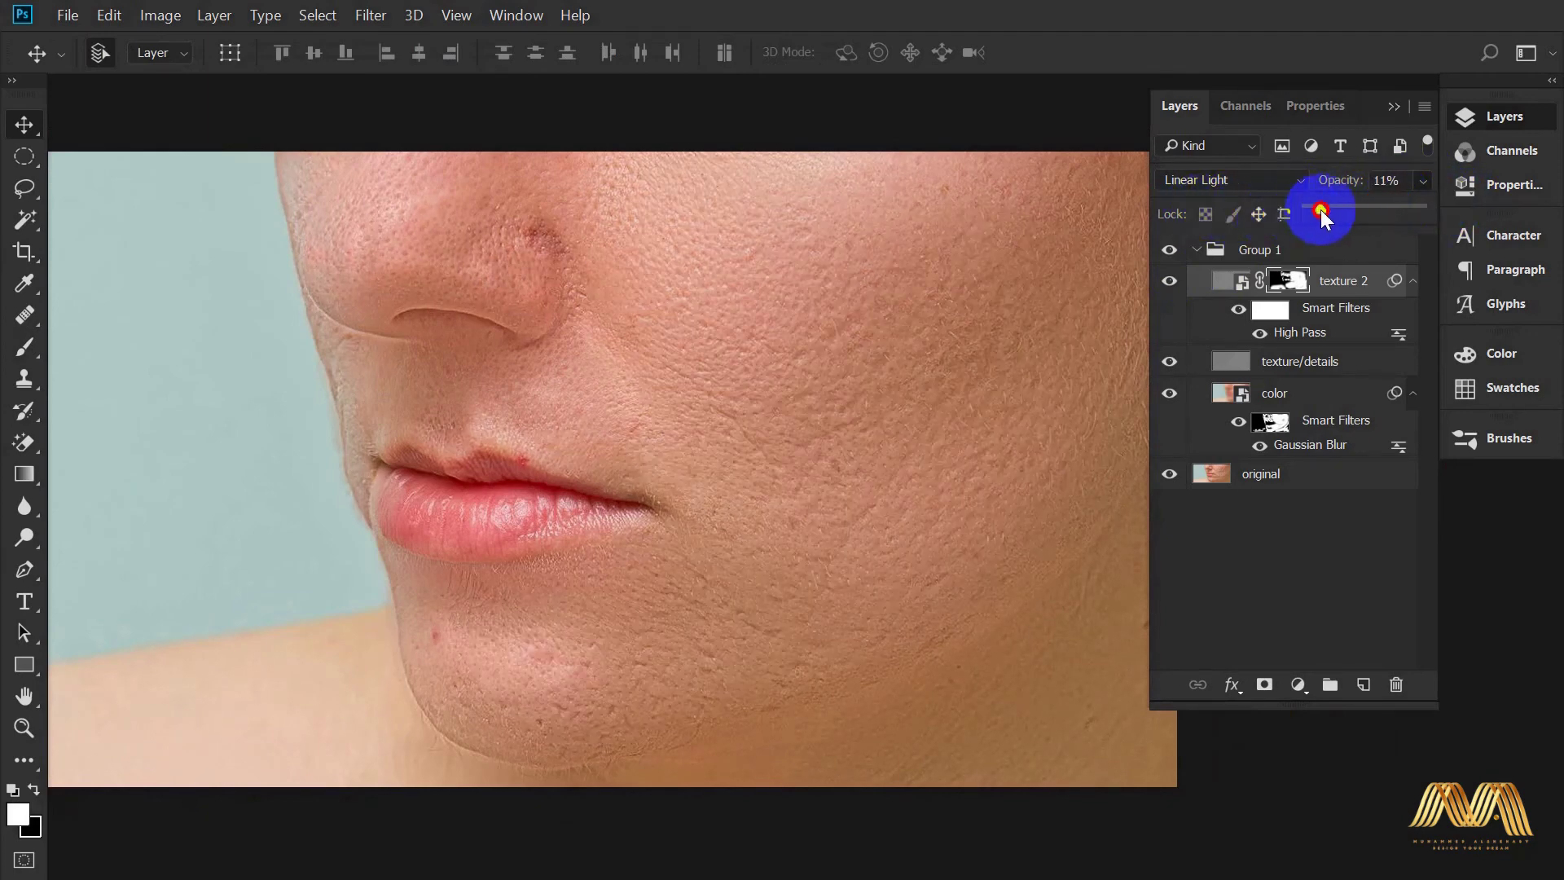
pyautogui.moveTo(1336, 210); pyautogui.dragTo(1329, 210)
pyautogui.click(831, 499)
pyautogui.click(1201, 261)
pyautogui.click(1201, 261)
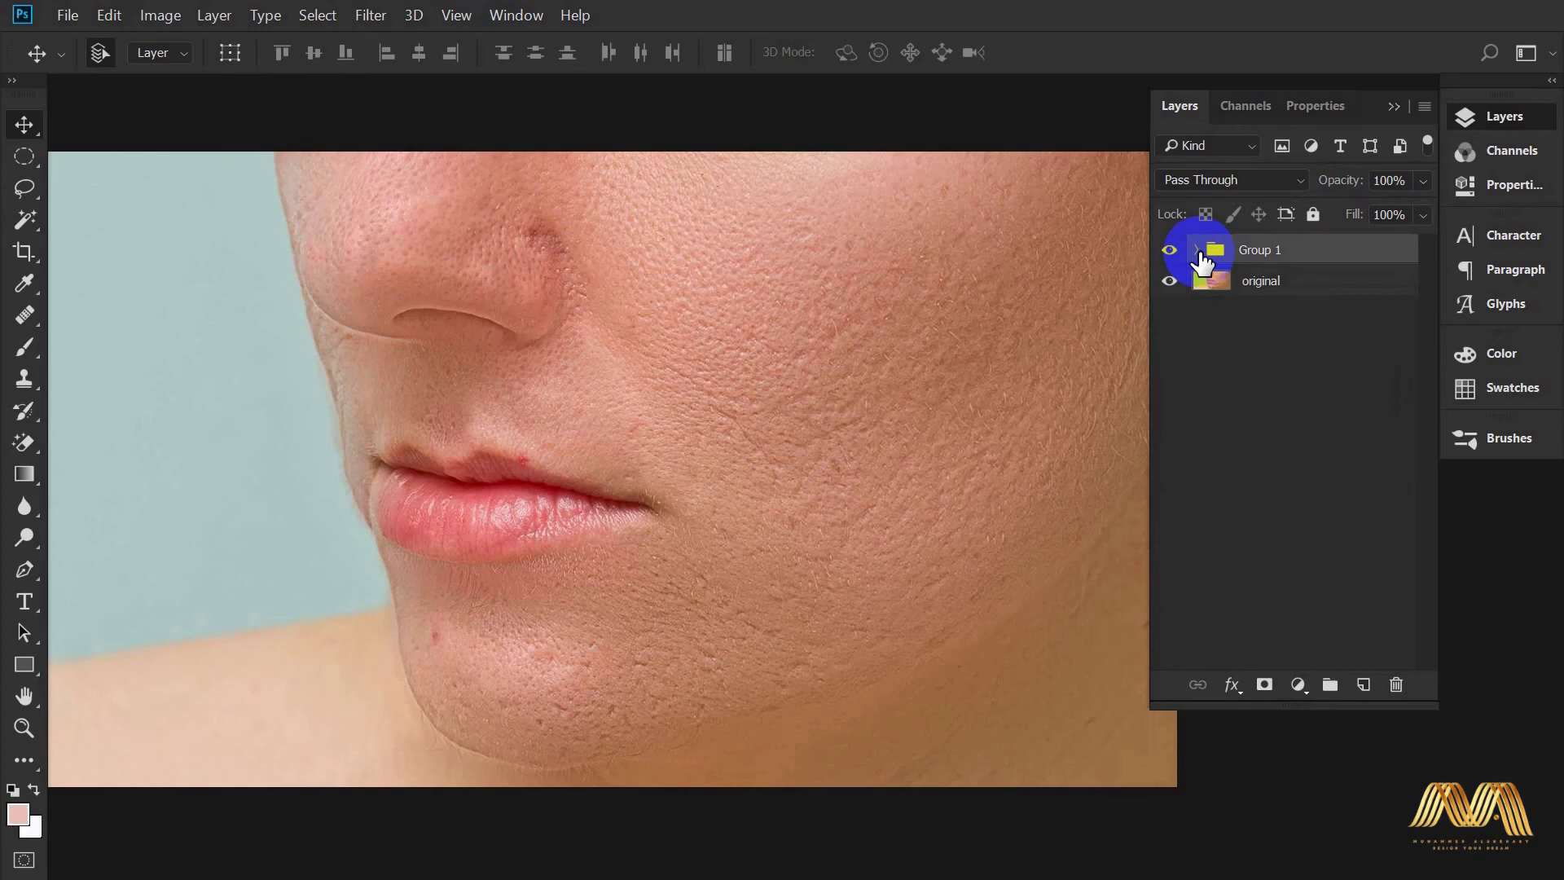
pyautogui.click(1169, 253)
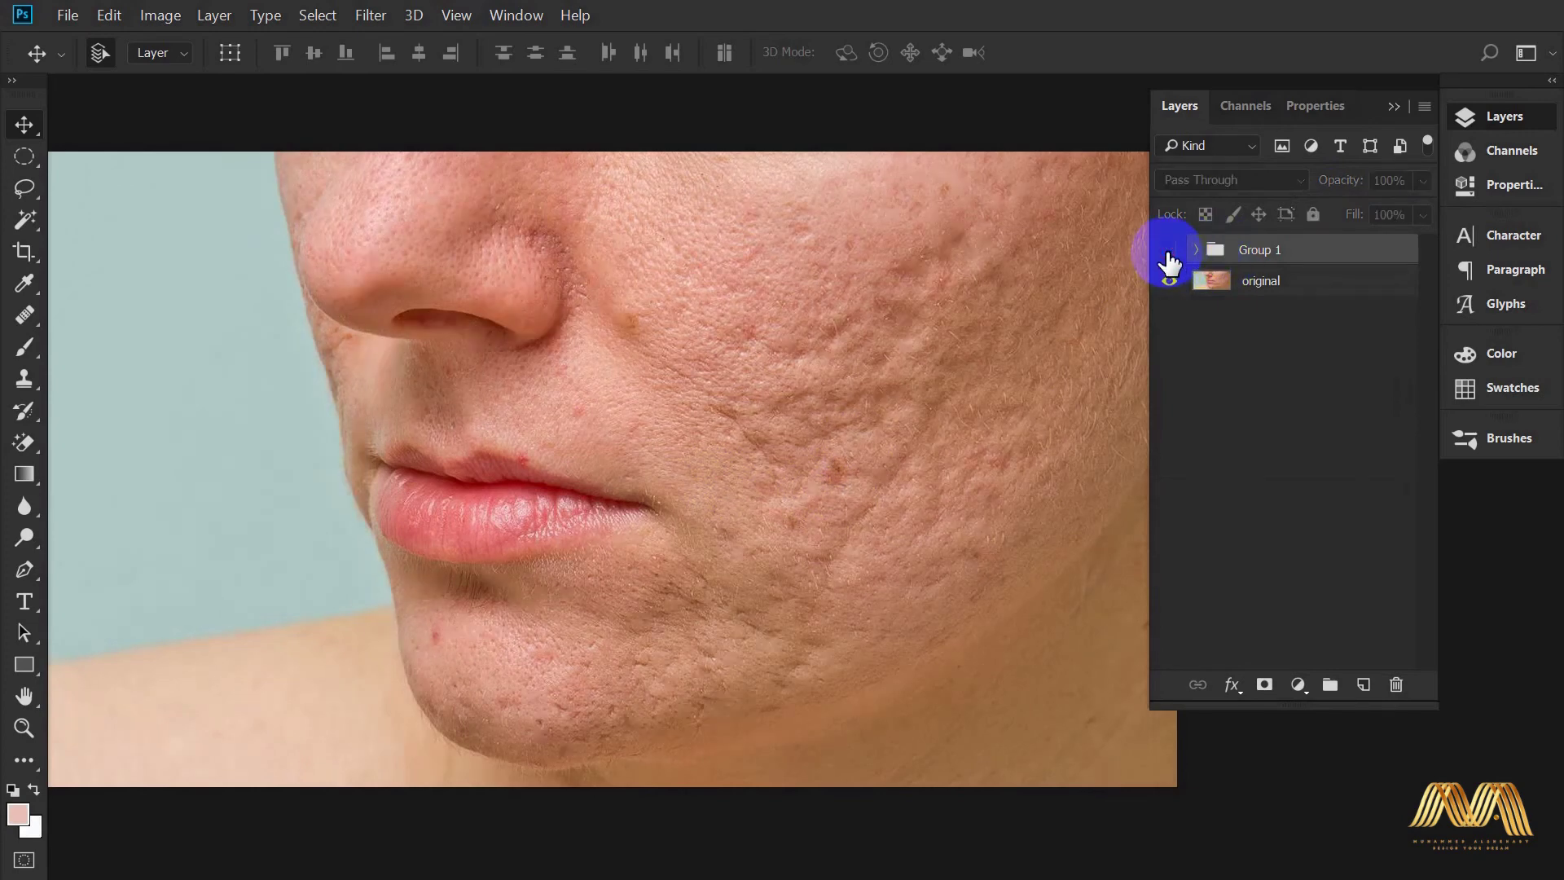
pyautogui.hotkey('ctrl', '-')
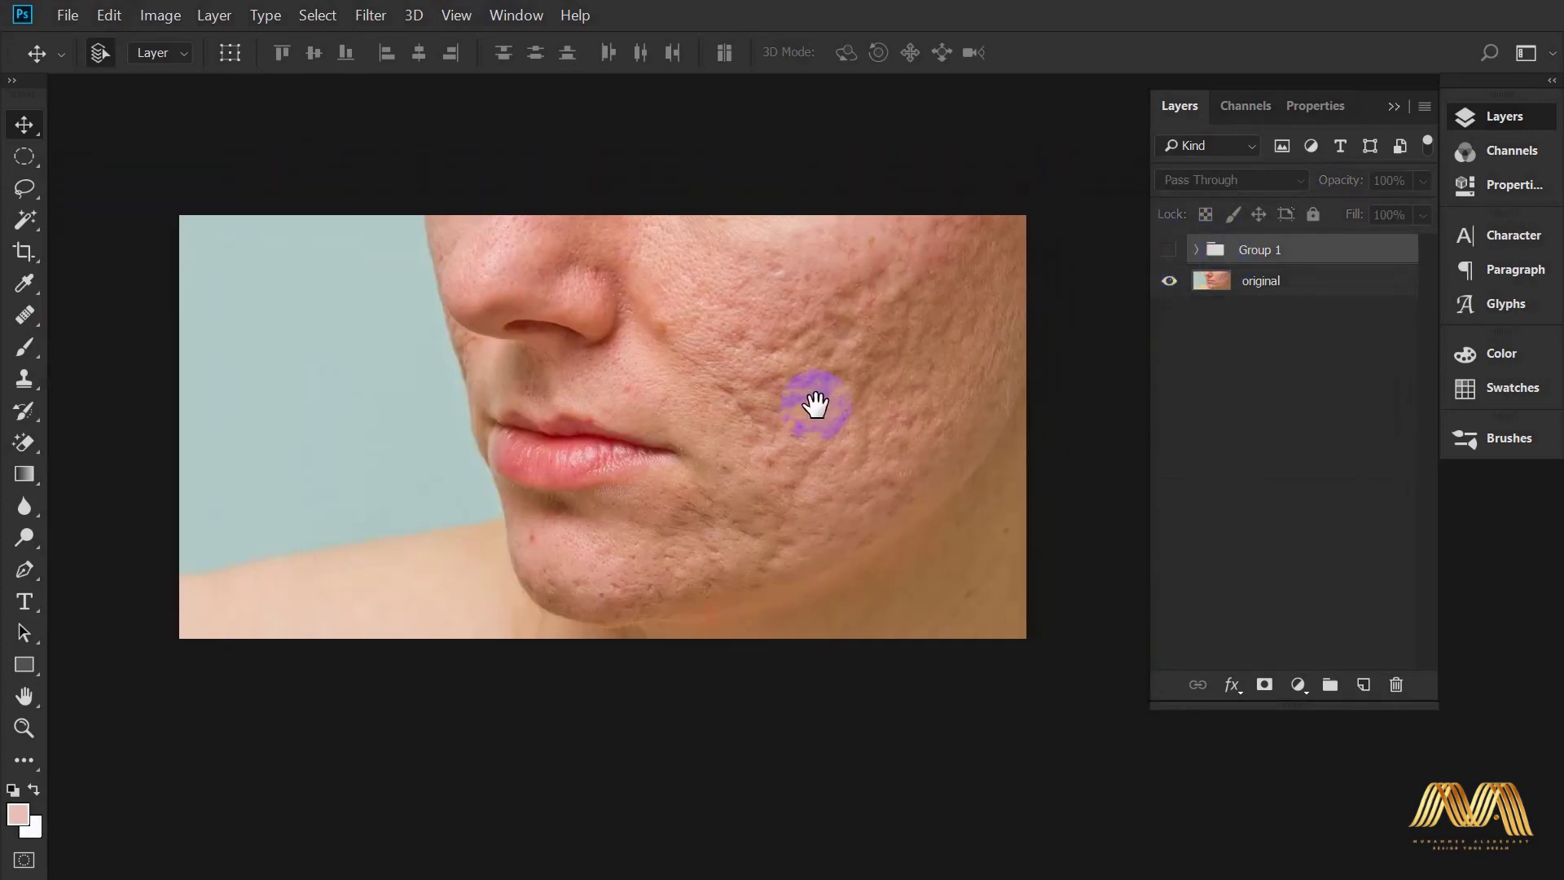
pyautogui.click(1171, 252)
pyautogui.click(1171, 252)
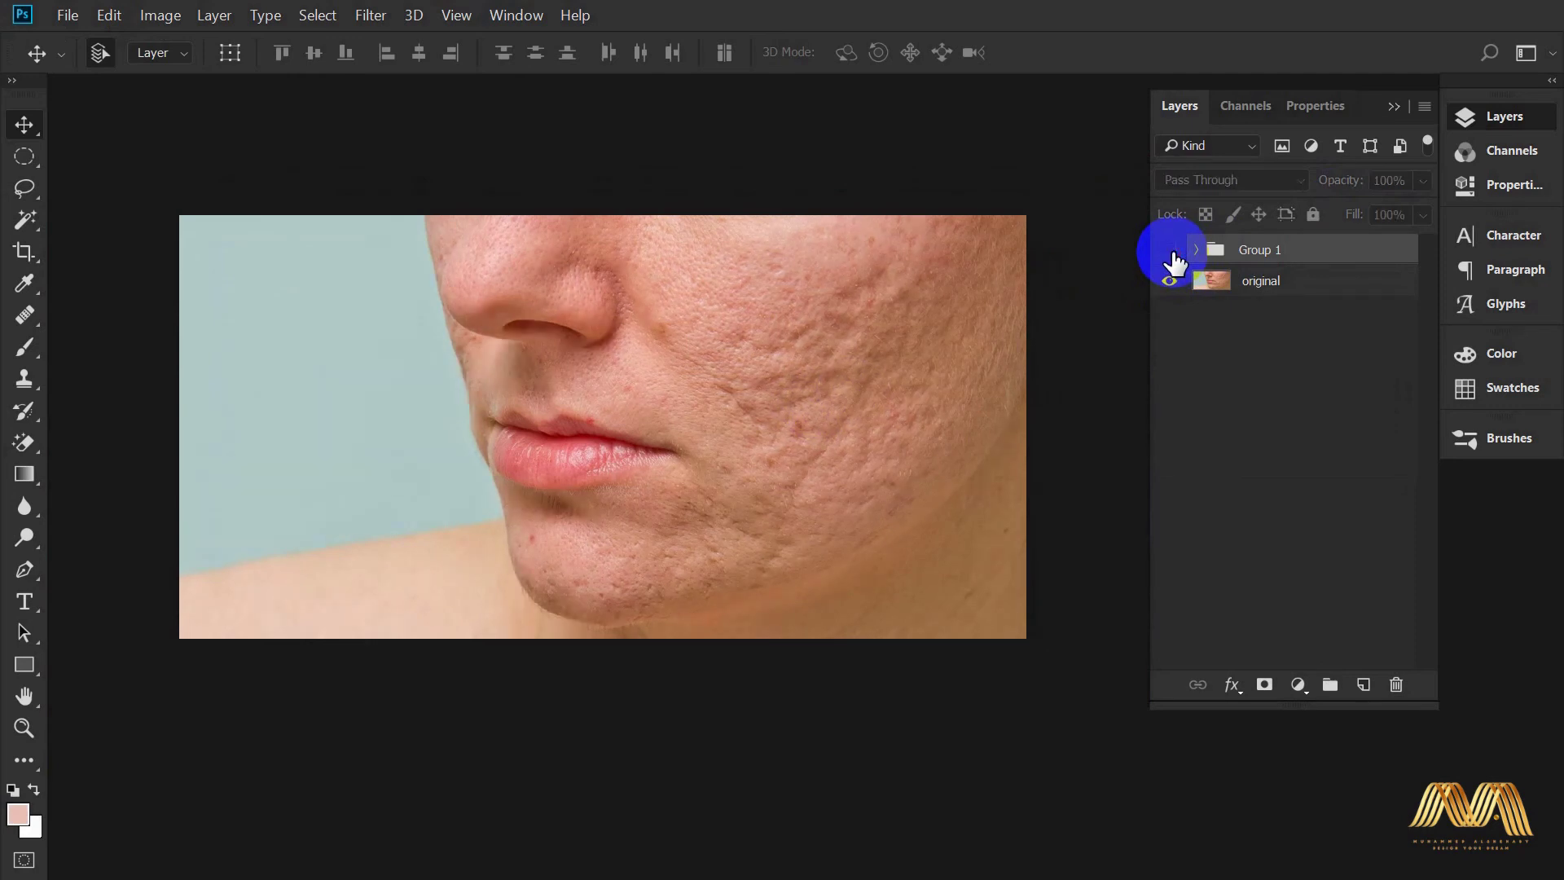
pyautogui.click(1170, 252)
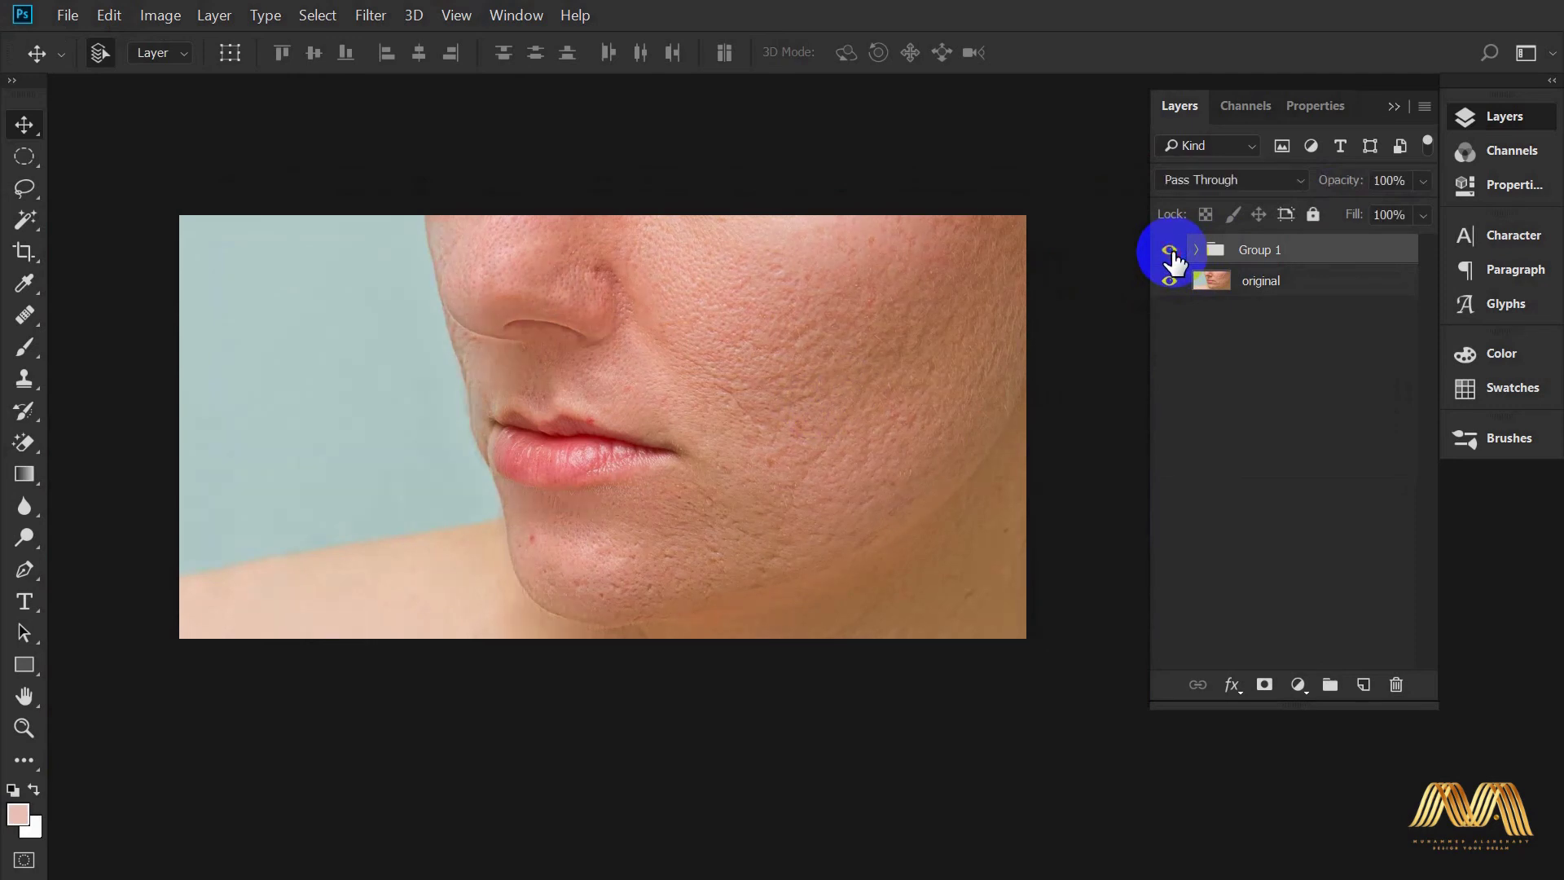
pyautogui.click(1171, 252)
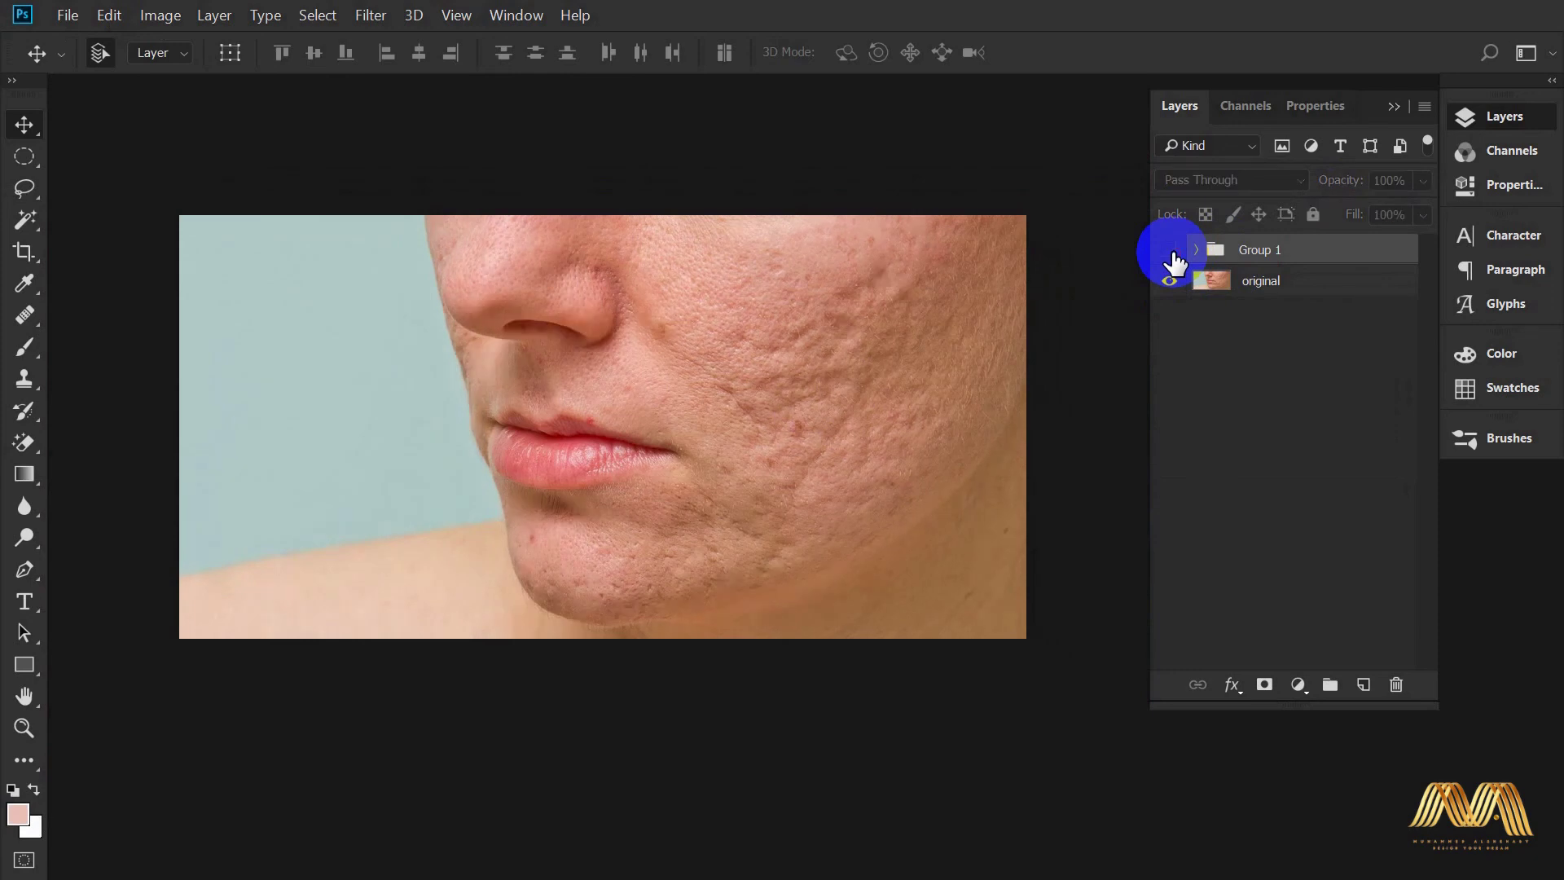
pyautogui.click(1170, 251)
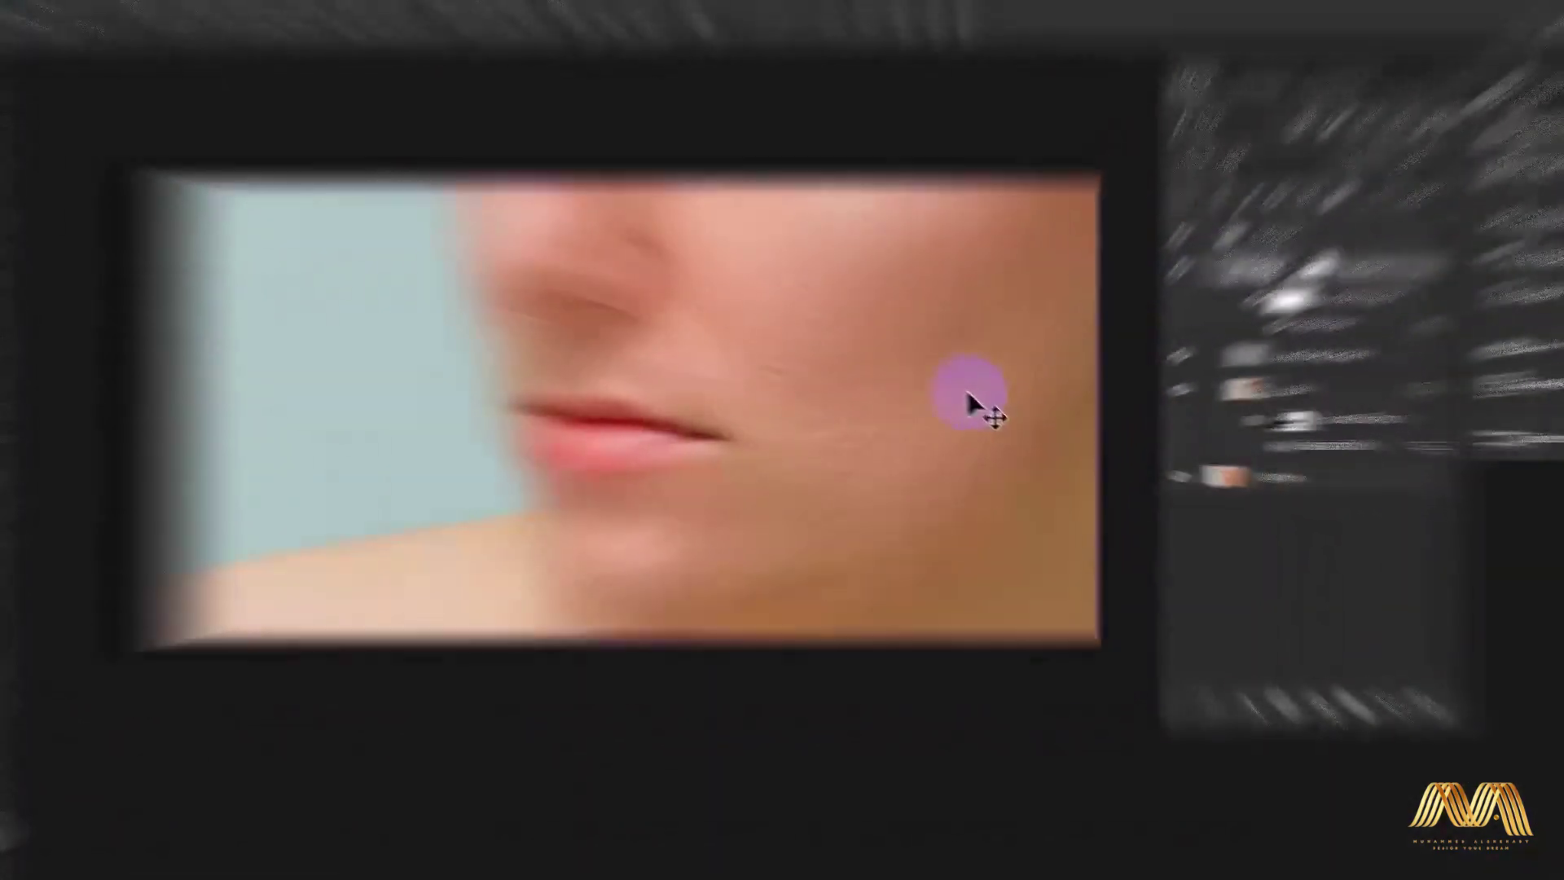
# Apply Color Balance to texture 2 with highlights at +9, -15, +10.
pyautogui.hotkey('ctrl', 'b')
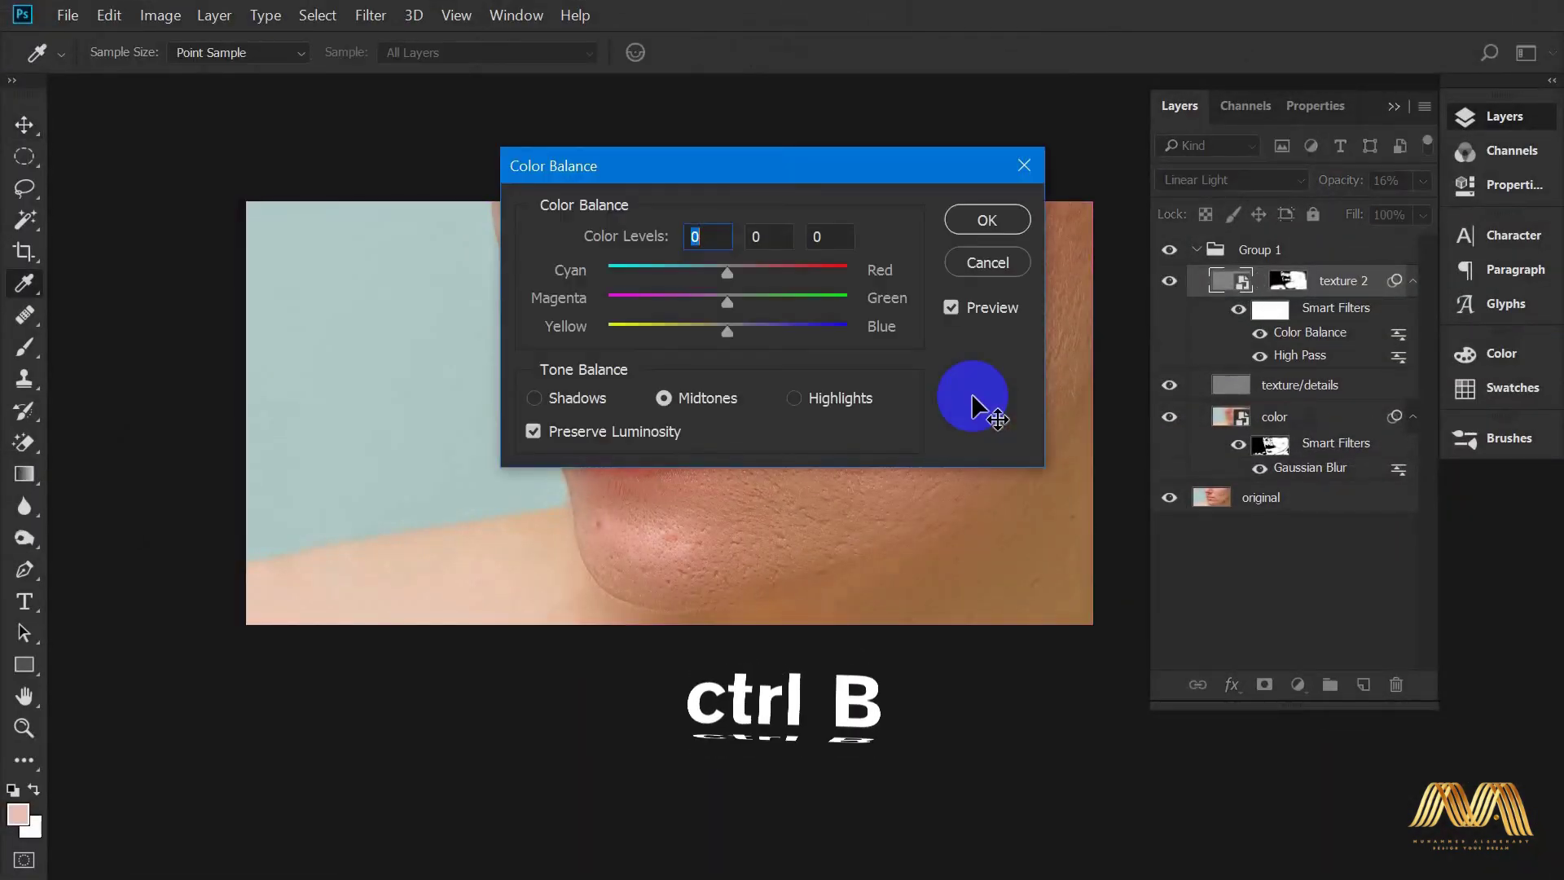
pyautogui.moveTo(686, 161); pyautogui.dragTo(1091, 109)
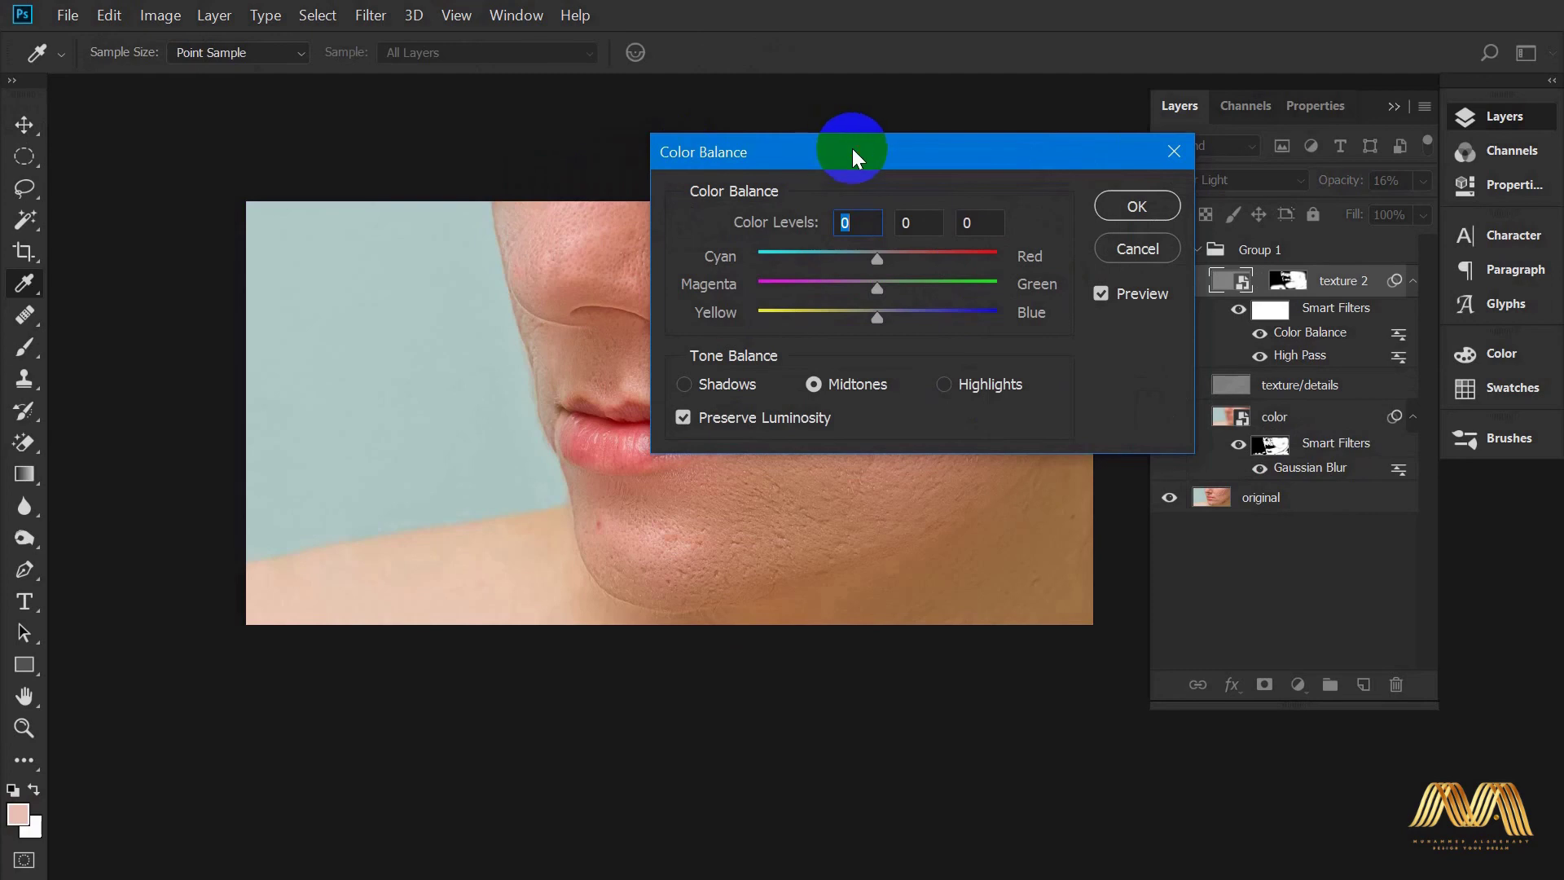
pyautogui.click(1199, 347)
pyautogui.moveTo(1138, 230)
pyautogui.mouseDown()
pyautogui.moveTo(1247, 301)
pyautogui.moveTo(1216, 329)
pyautogui.moveTo(1248, 355)
pyautogui.mouseUp()
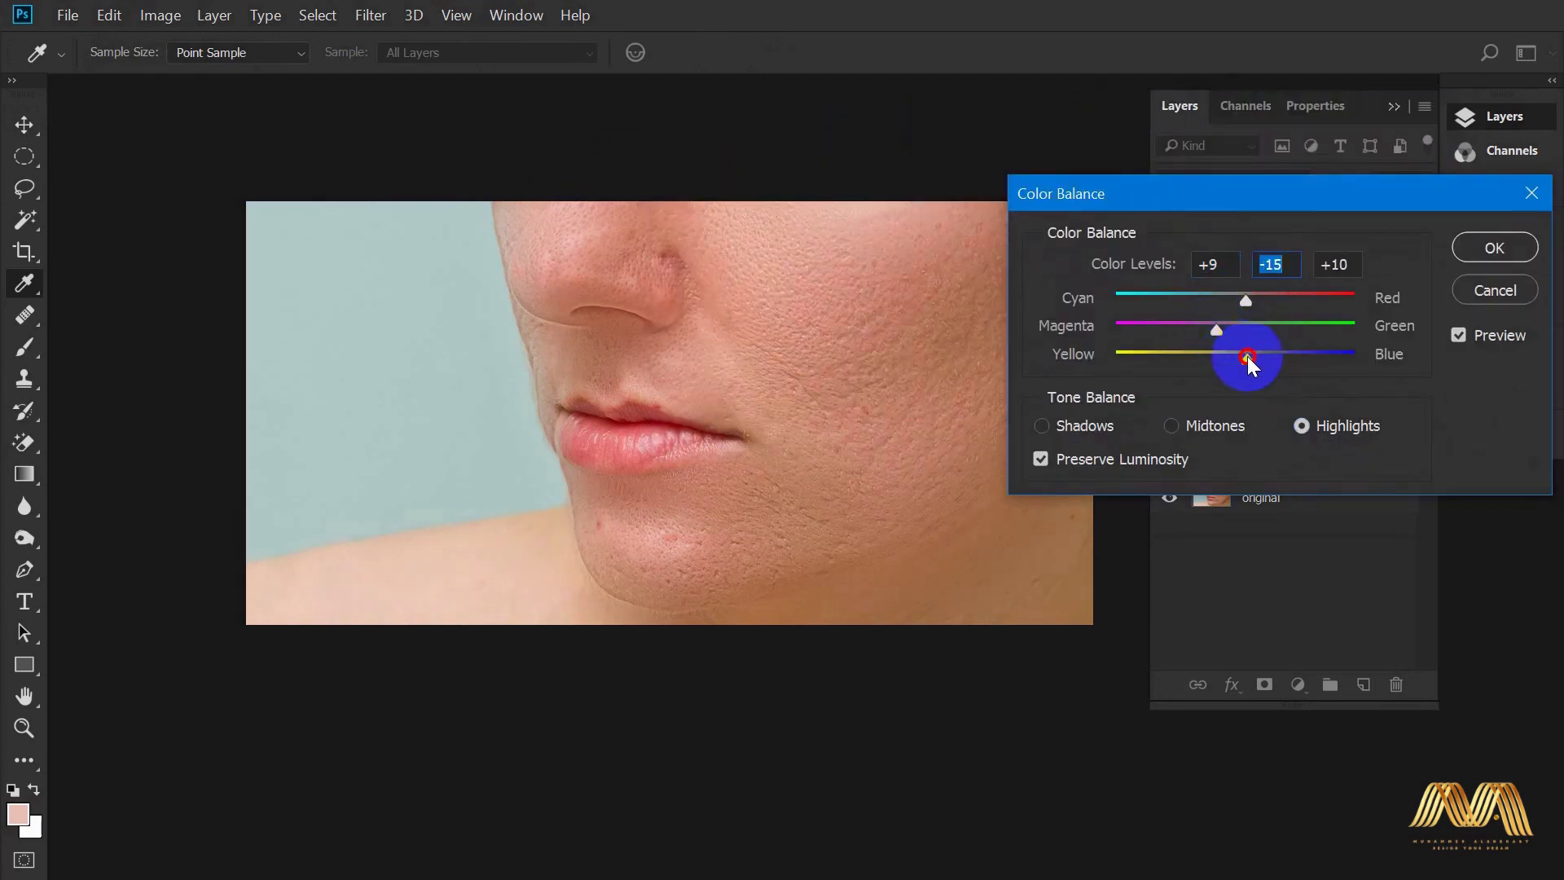
pyautogui.click(1481, 253)
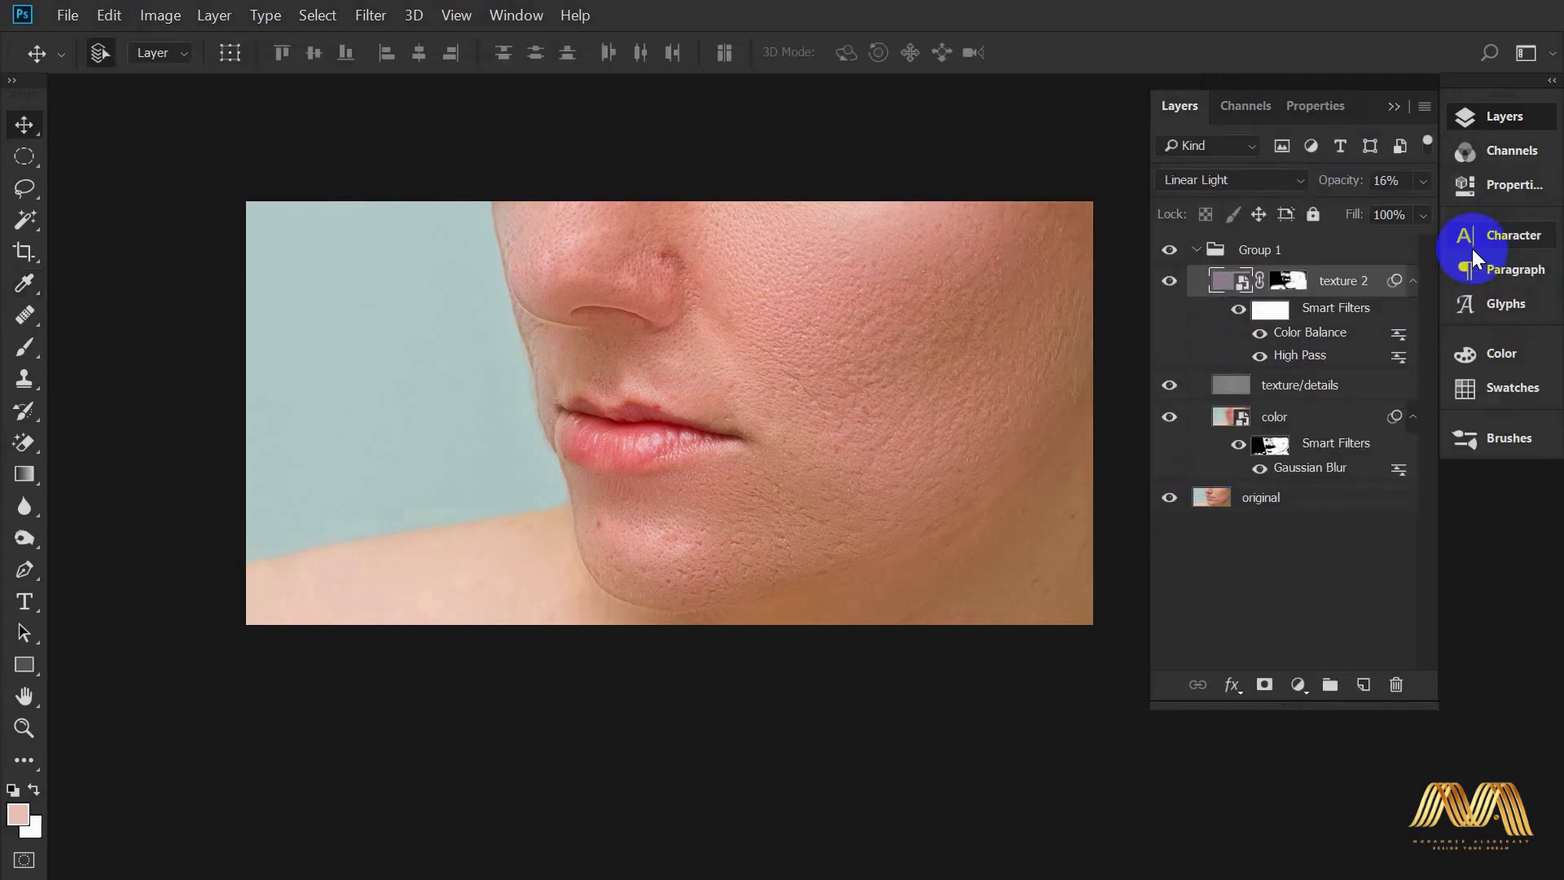
pyautogui.click(1297, 684)
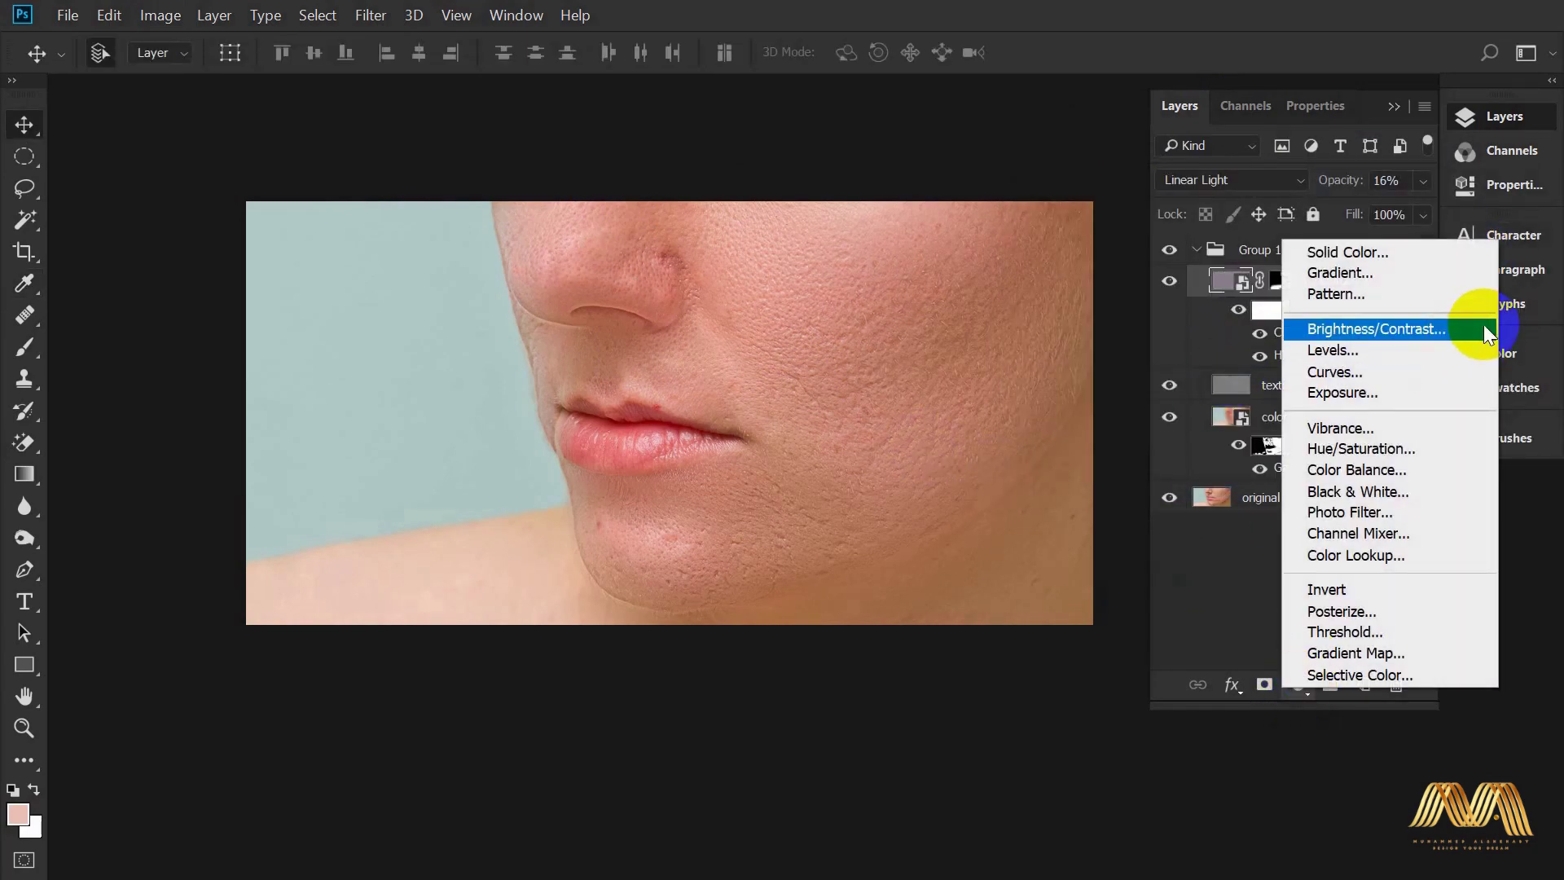
# Add a Brightness/Contrast adjustment layer with brightness 16 and contrast 3.
pyautogui.click(1484, 324)
pyautogui.moveTo(1284, 248)
pyautogui.mouseDown()
pyautogui.moveTo(1304, 295)
pyautogui.moveTo(1290, 290)
pyautogui.mouseUp()
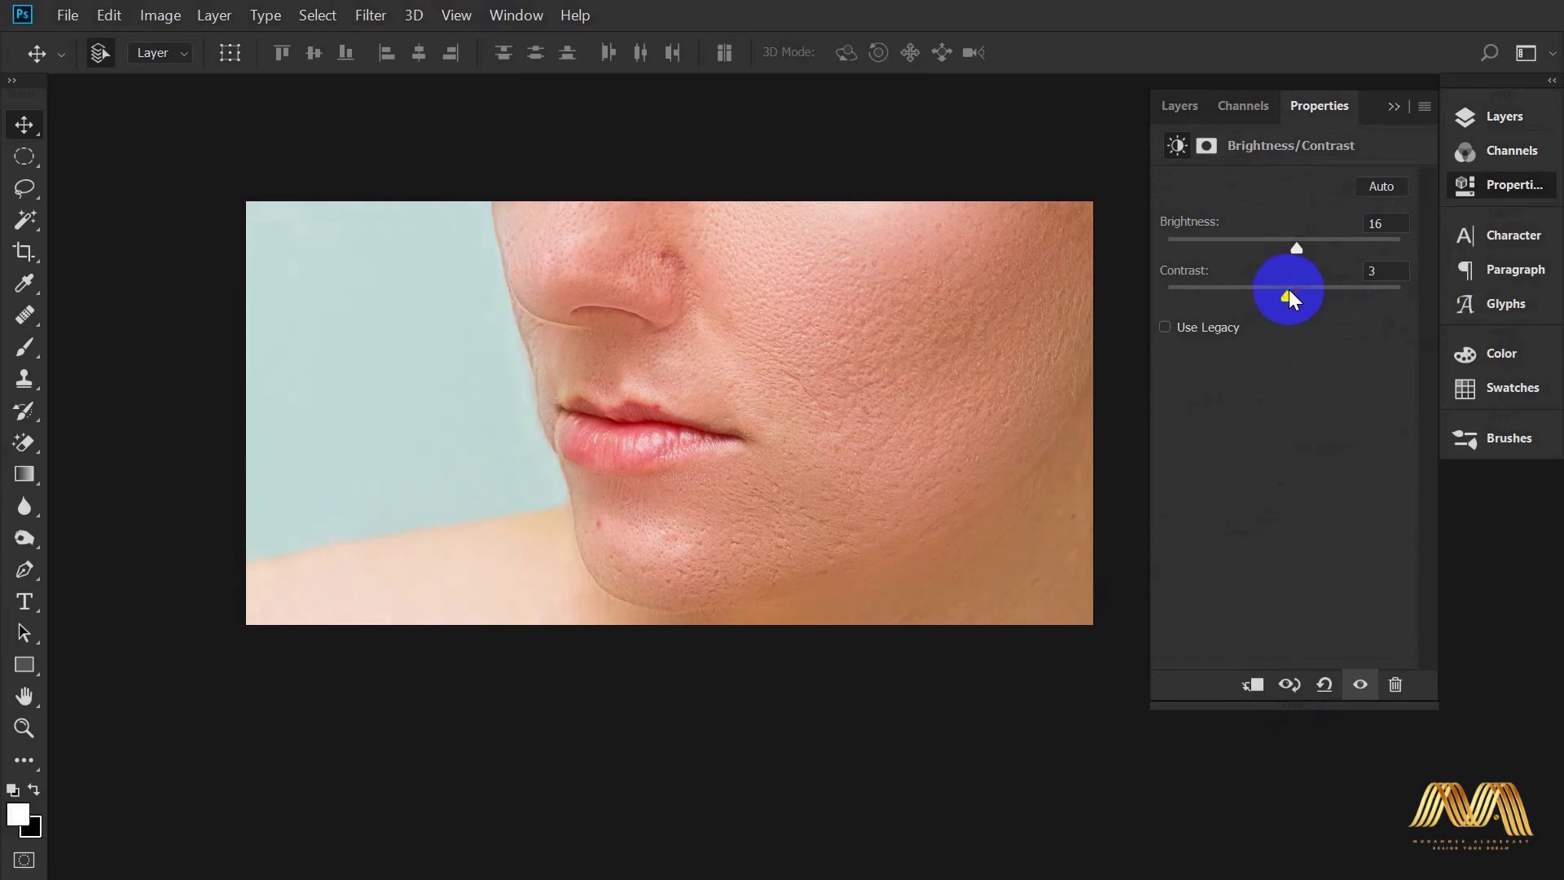
pyautogui.click(1181, 106)
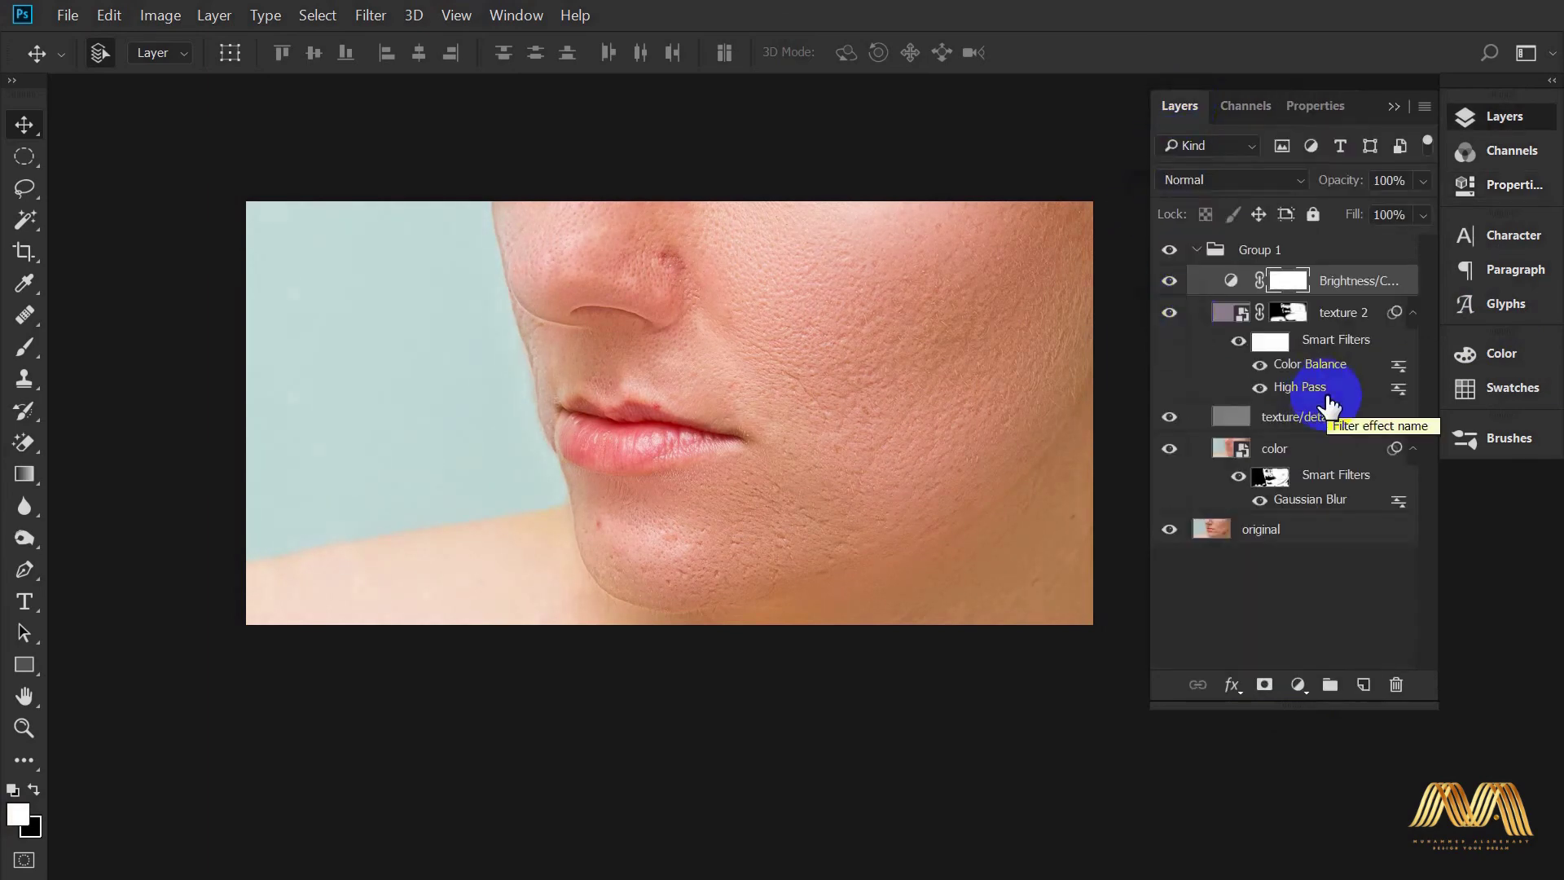